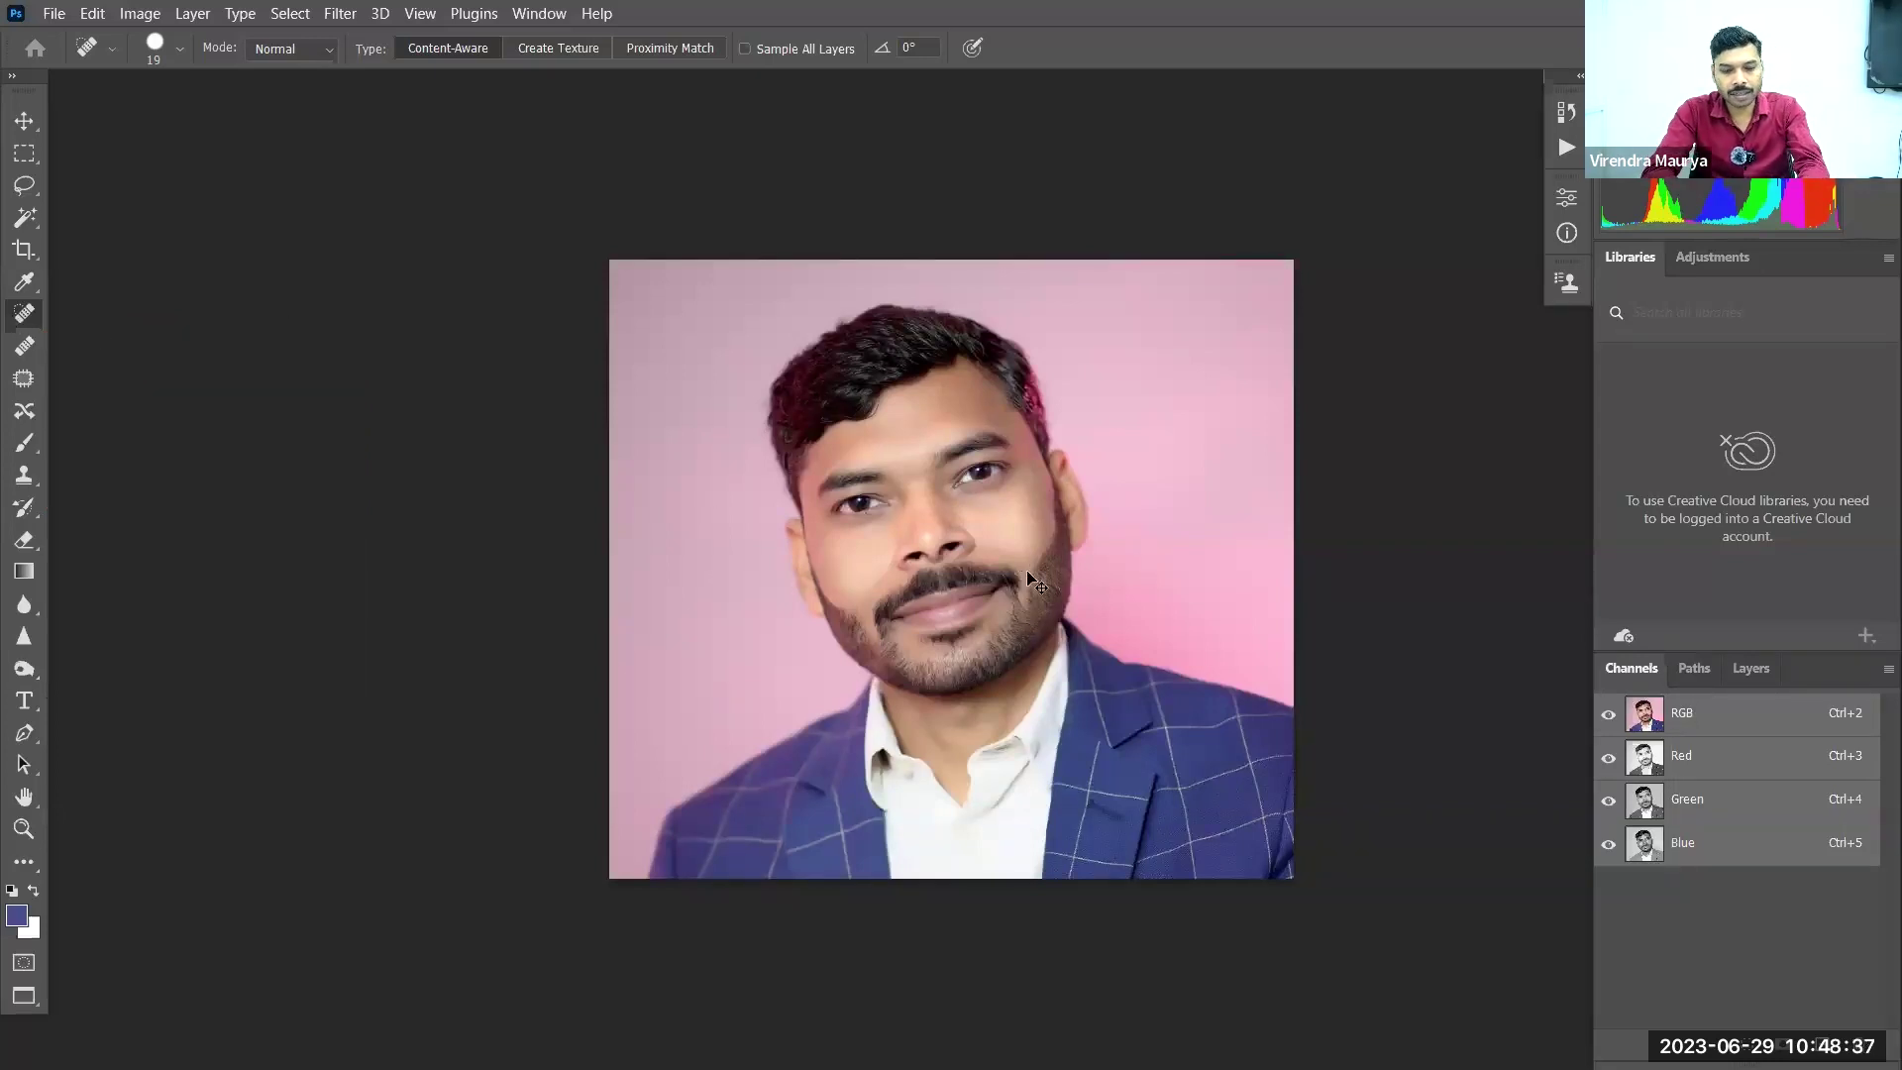
Close the current portrait, choose the Spot Healing Brush and check its size, hardness and spacing options on the close-up face
key("ctrl+w")
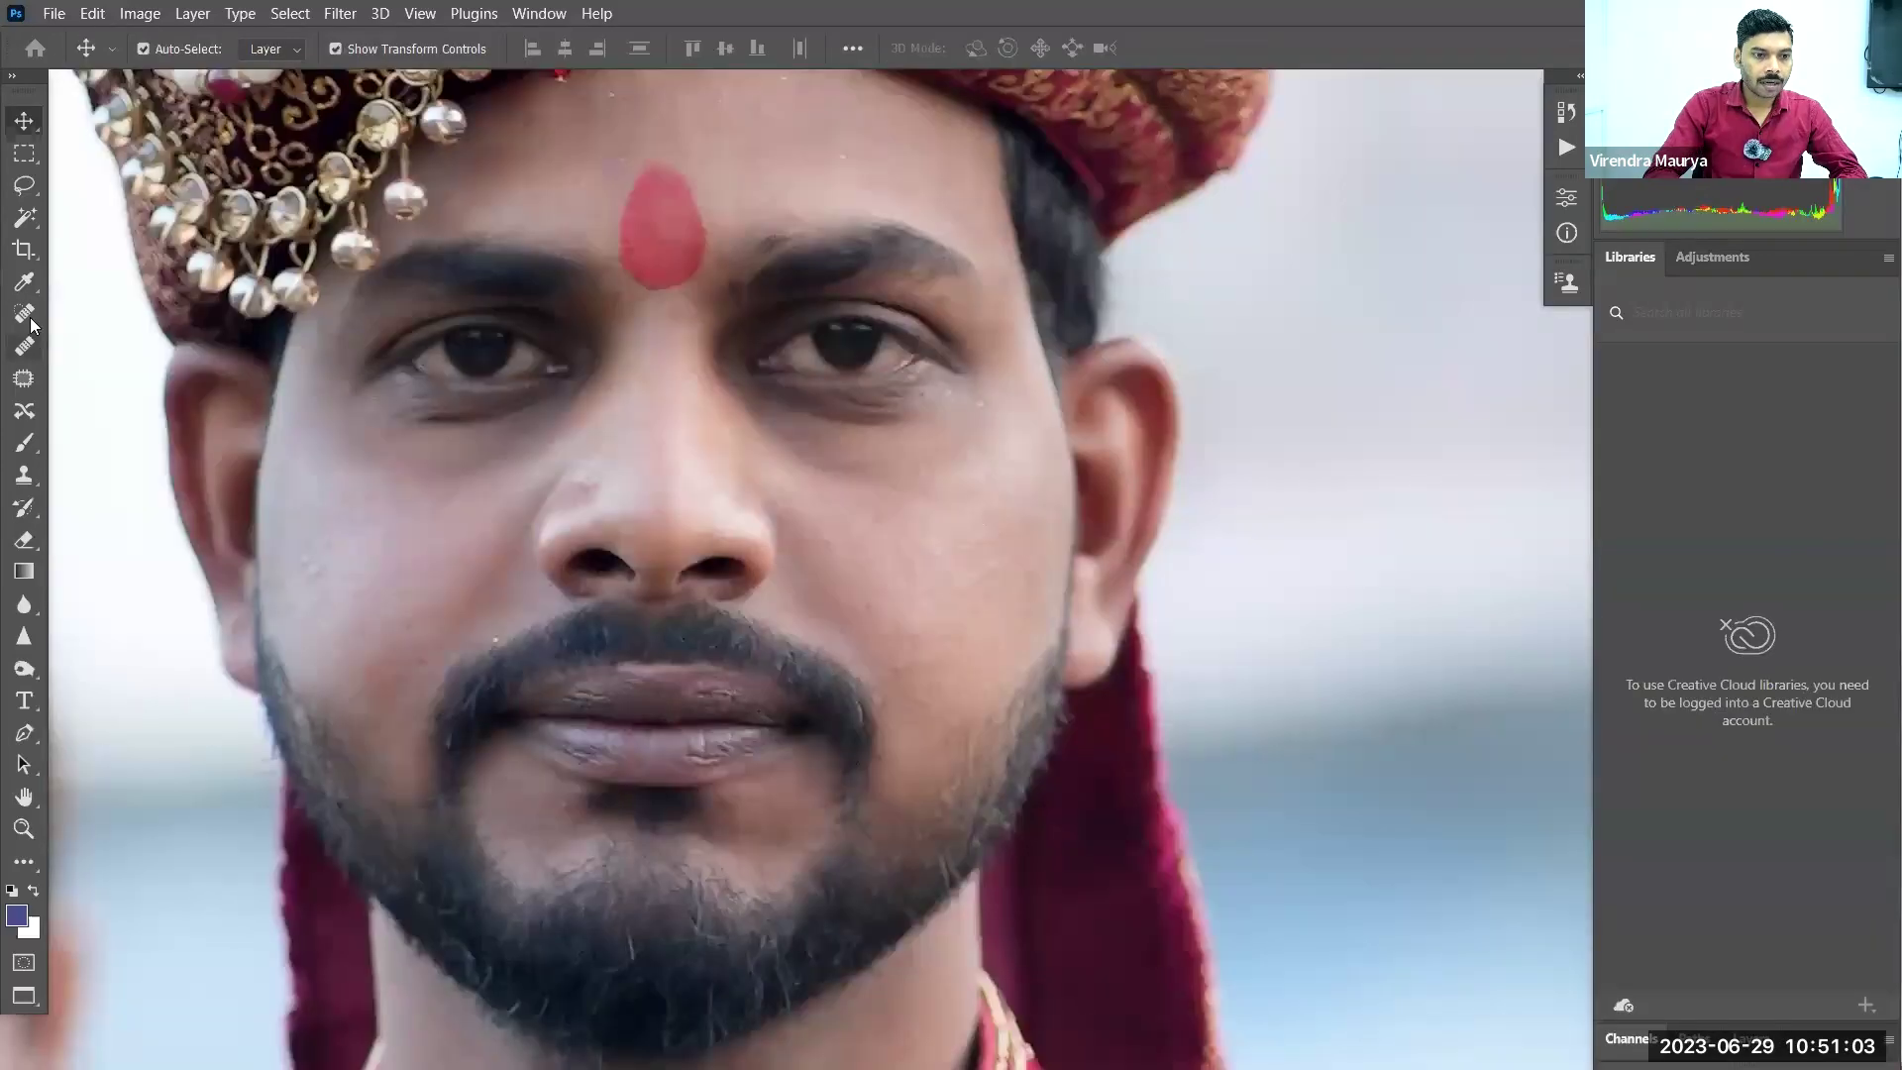
left_click(26, 315)
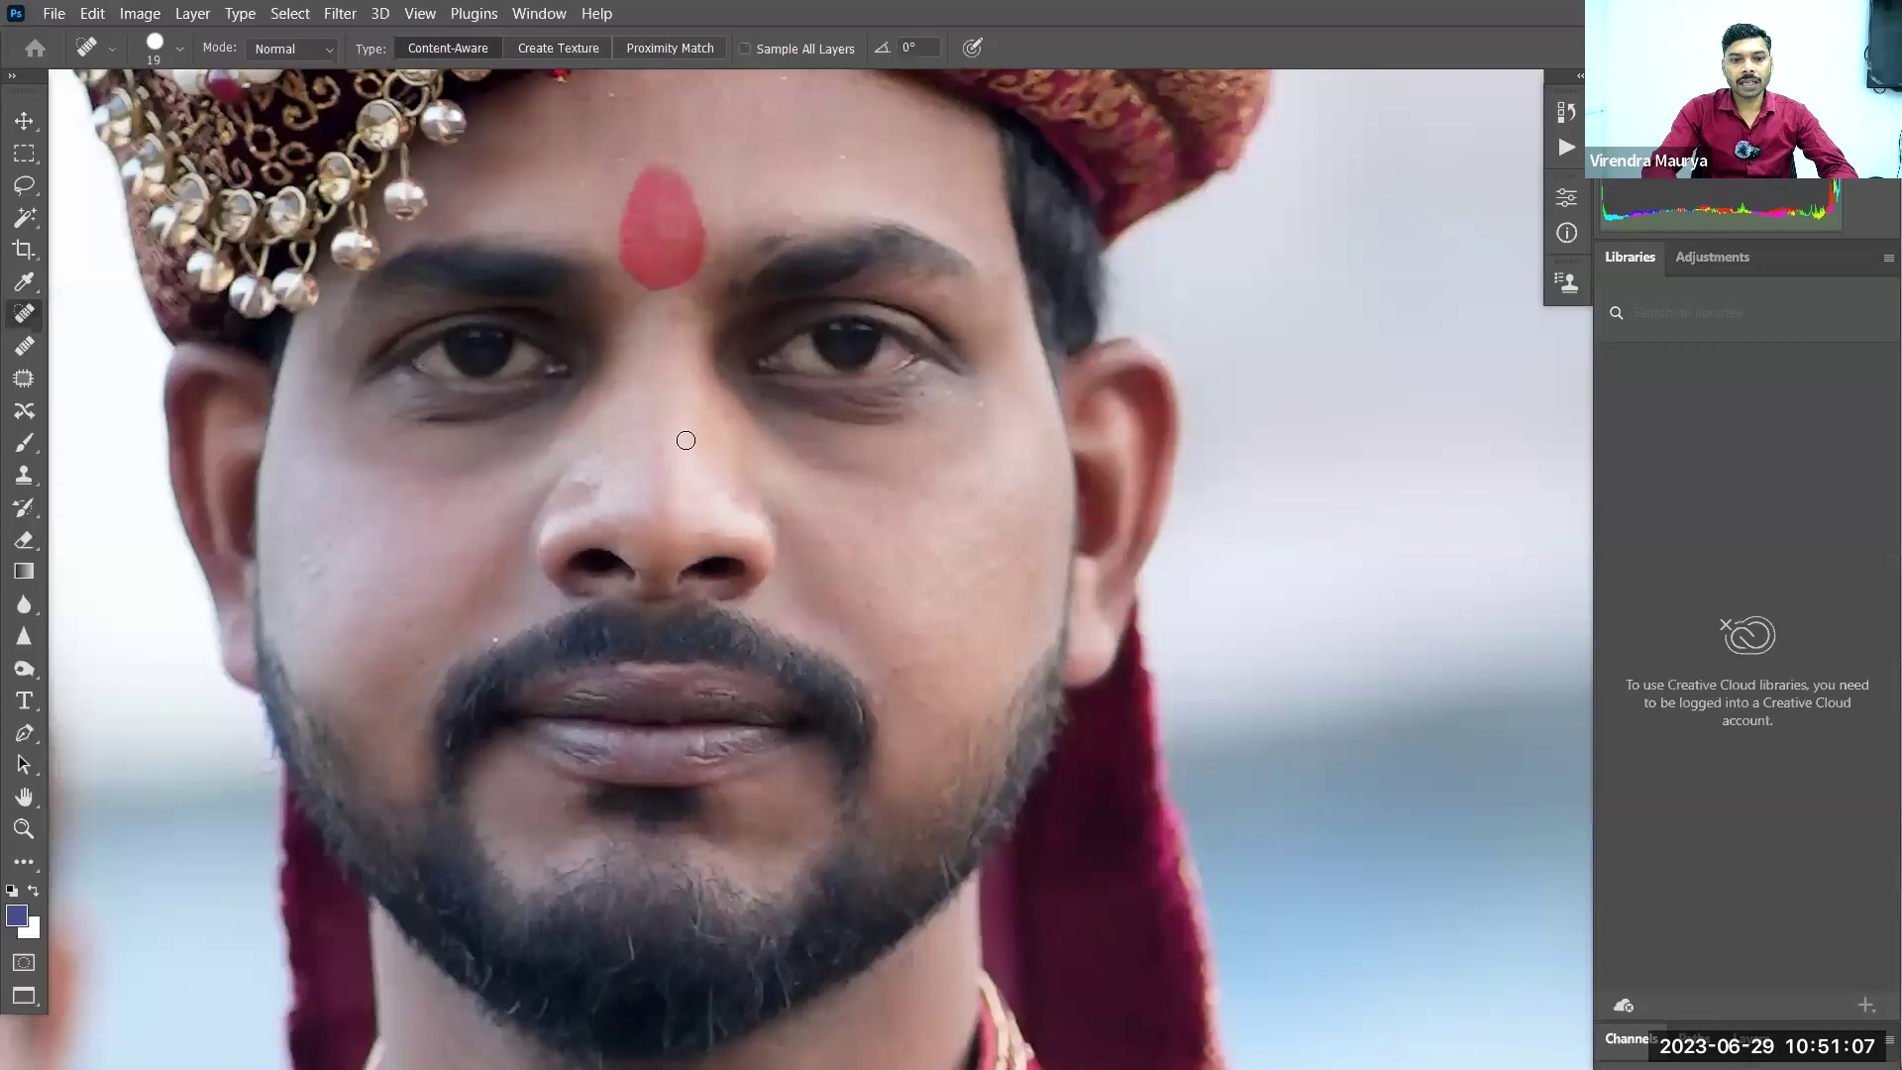
right_click(699, 442)
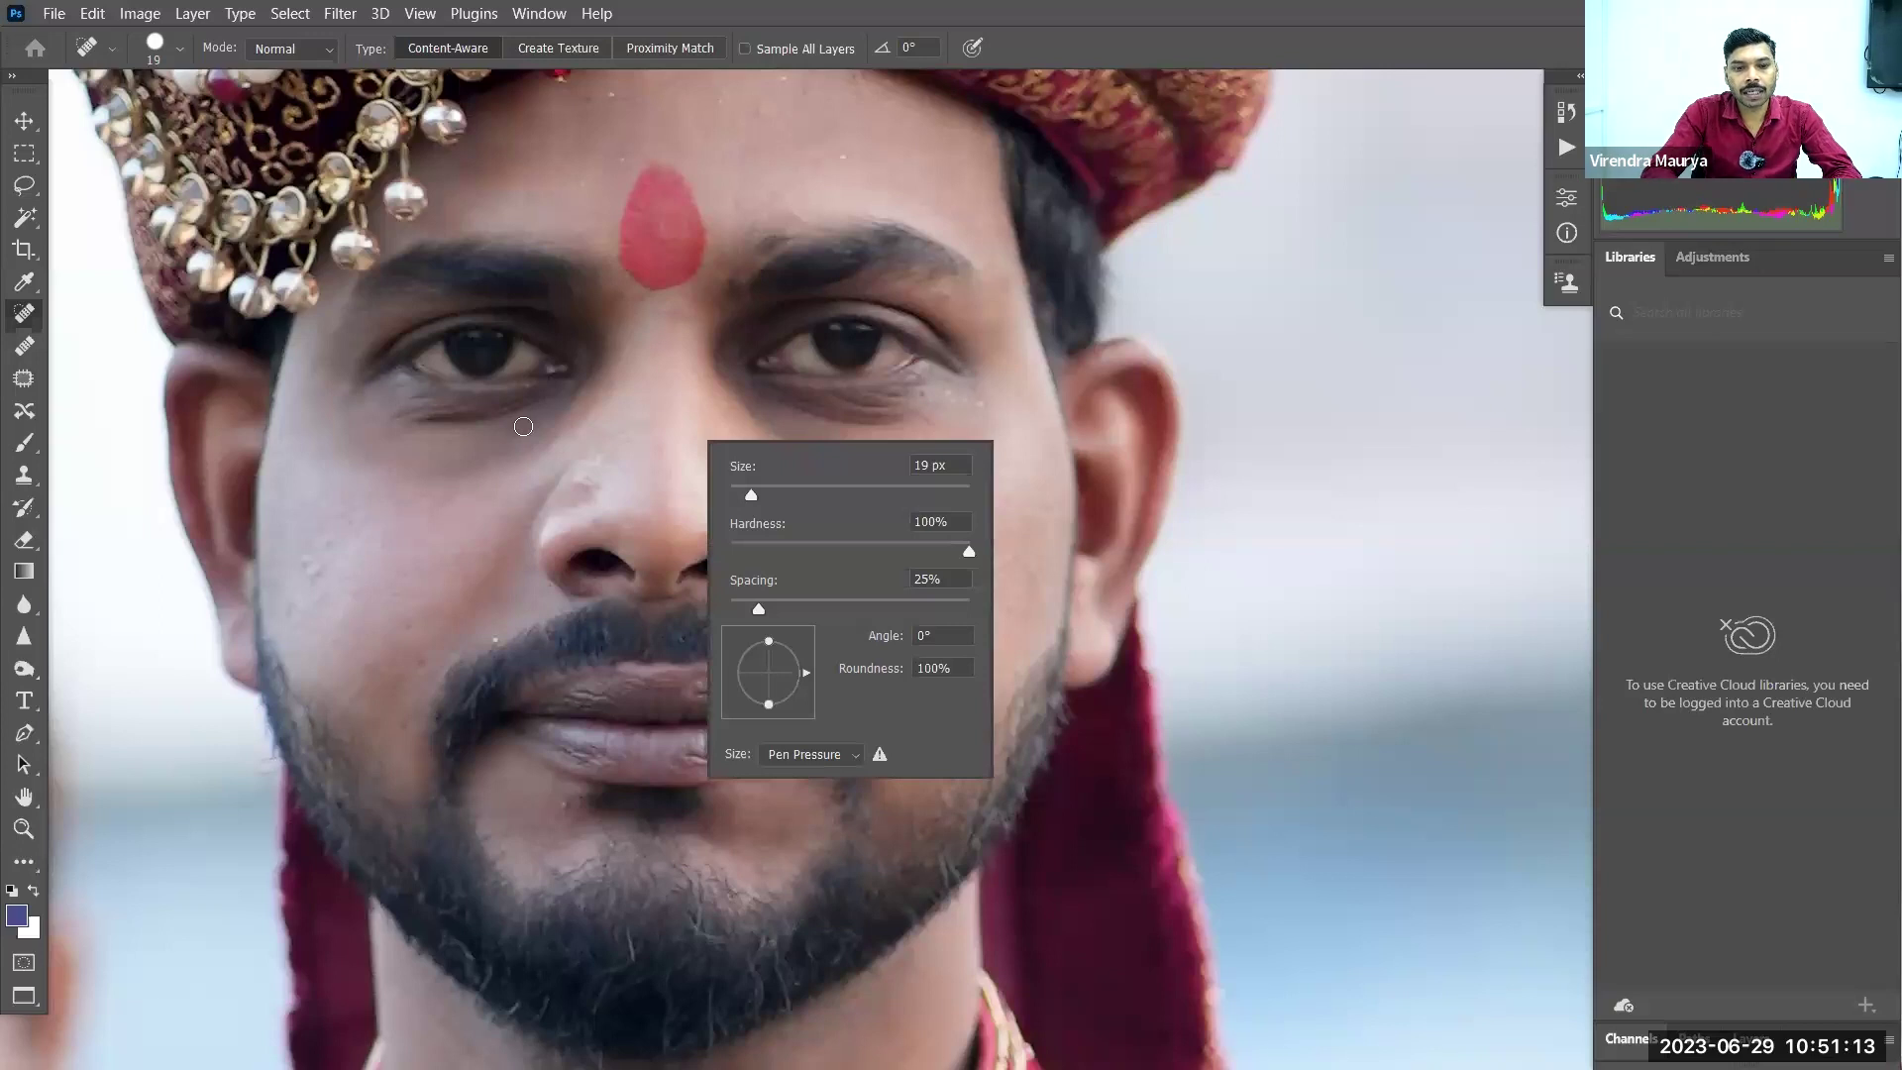
right_click(523, 426)
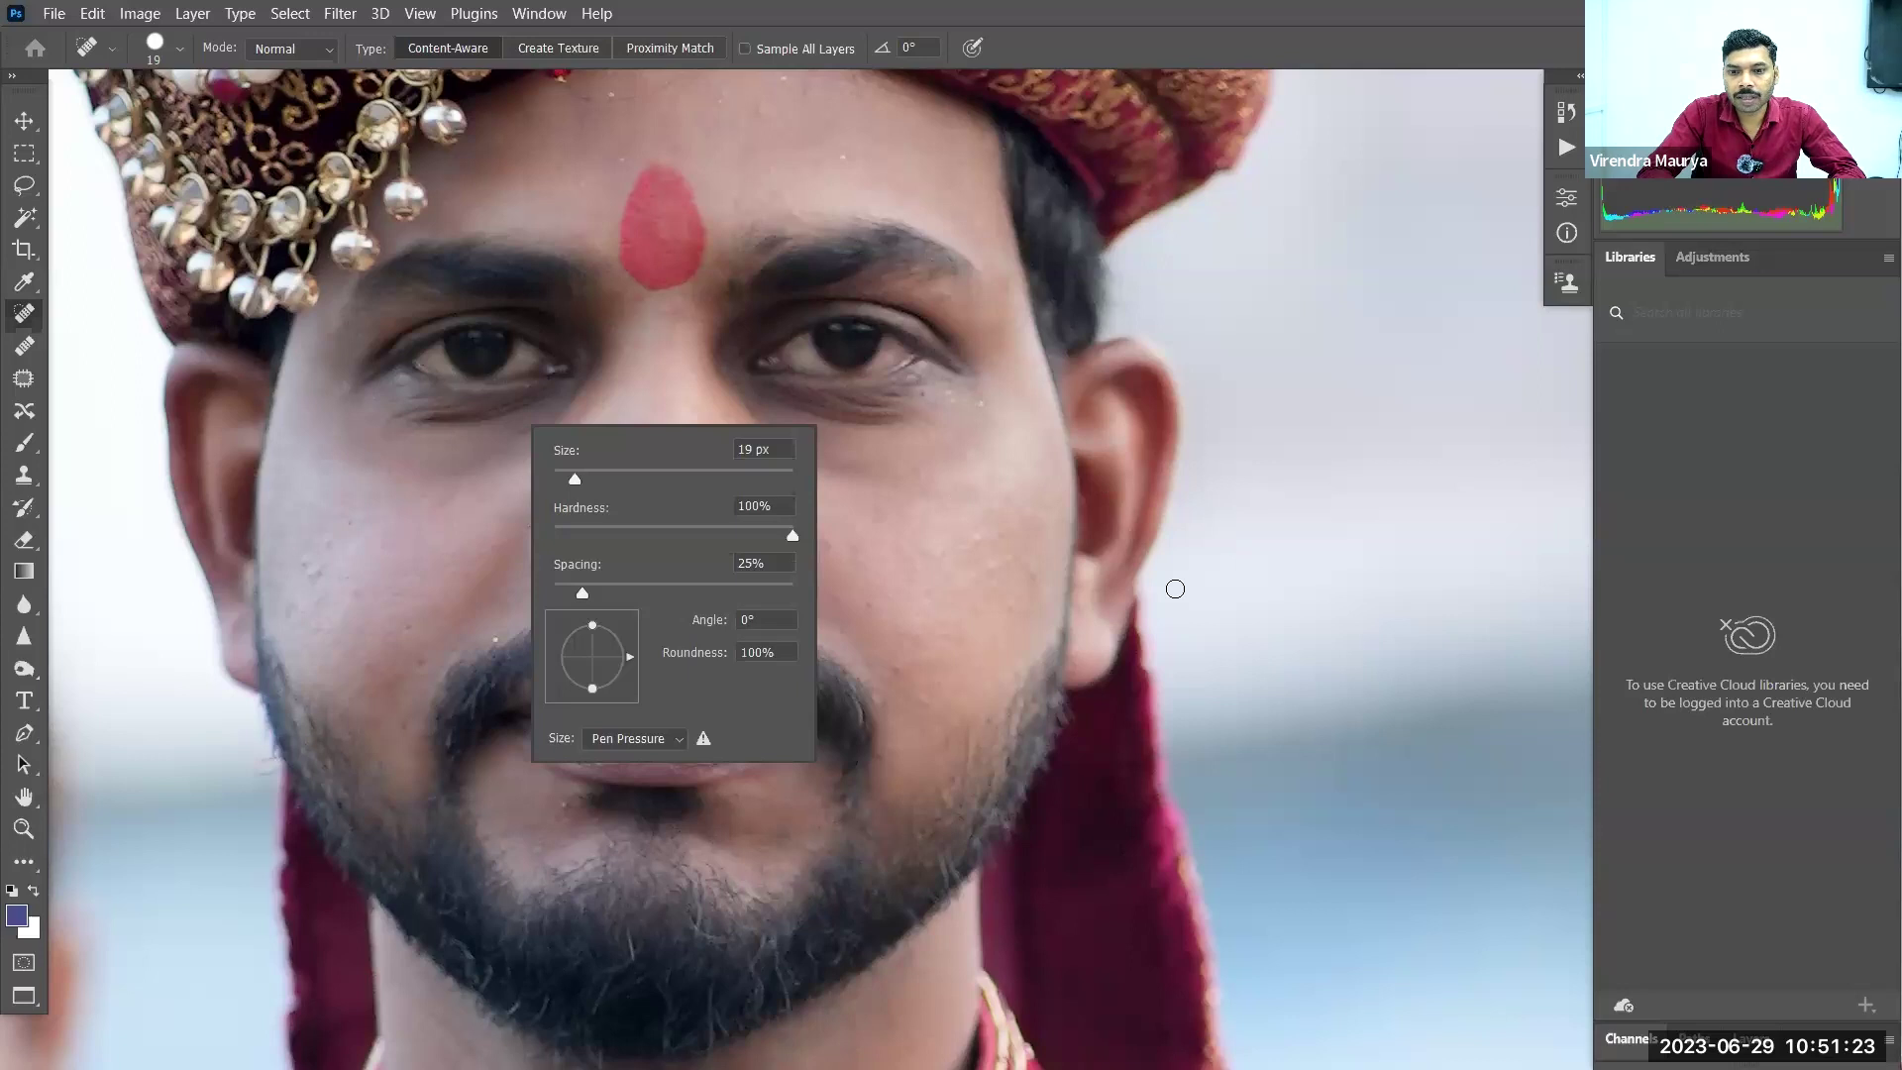
left_click(1175, 588)
Enlarge the Spot Healing Brush to 80 px
key("bracketright")
key("bracketright")
key("bracketright")
key("bracketright")
key("bracketright")
key("bracketright")
key("bracketright")
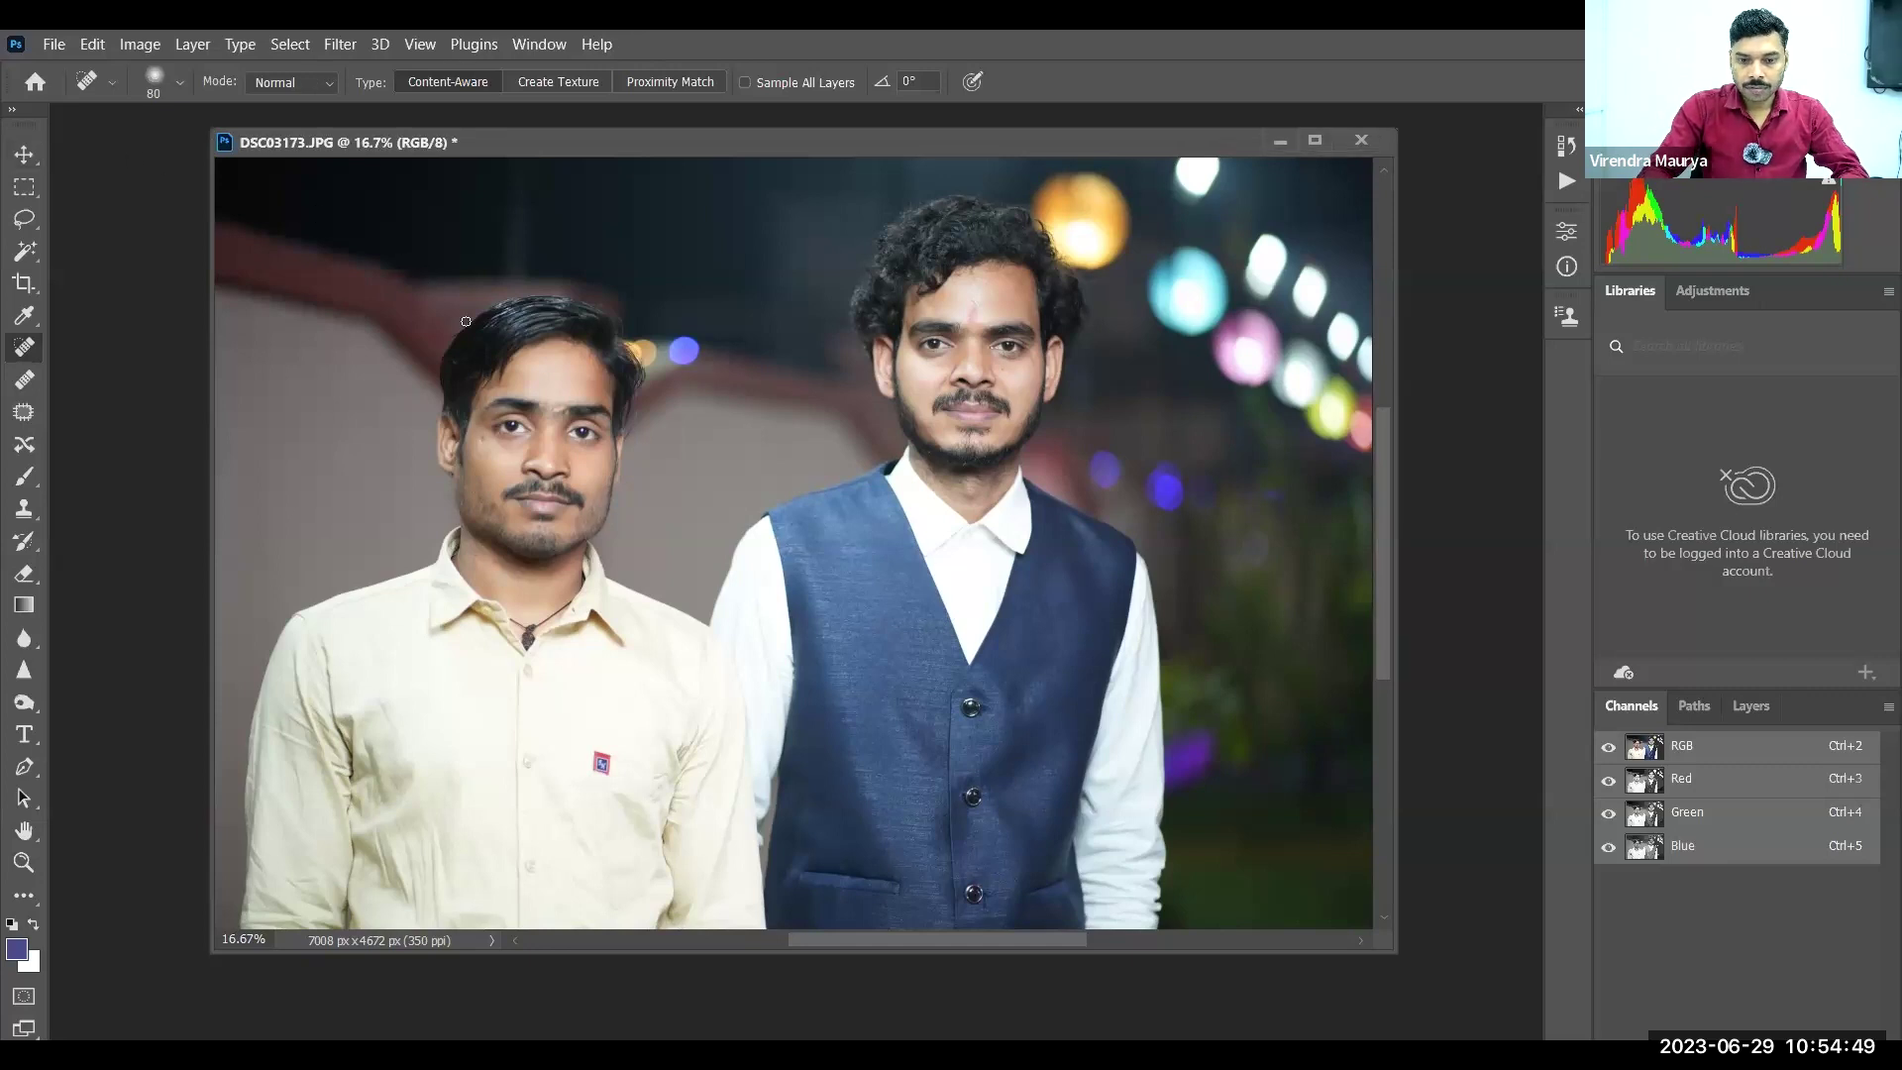
Examine both men's faces in DSC03173.JPG for skin blemishes, magnifying the face of the man in the vest to 100%
key("f")
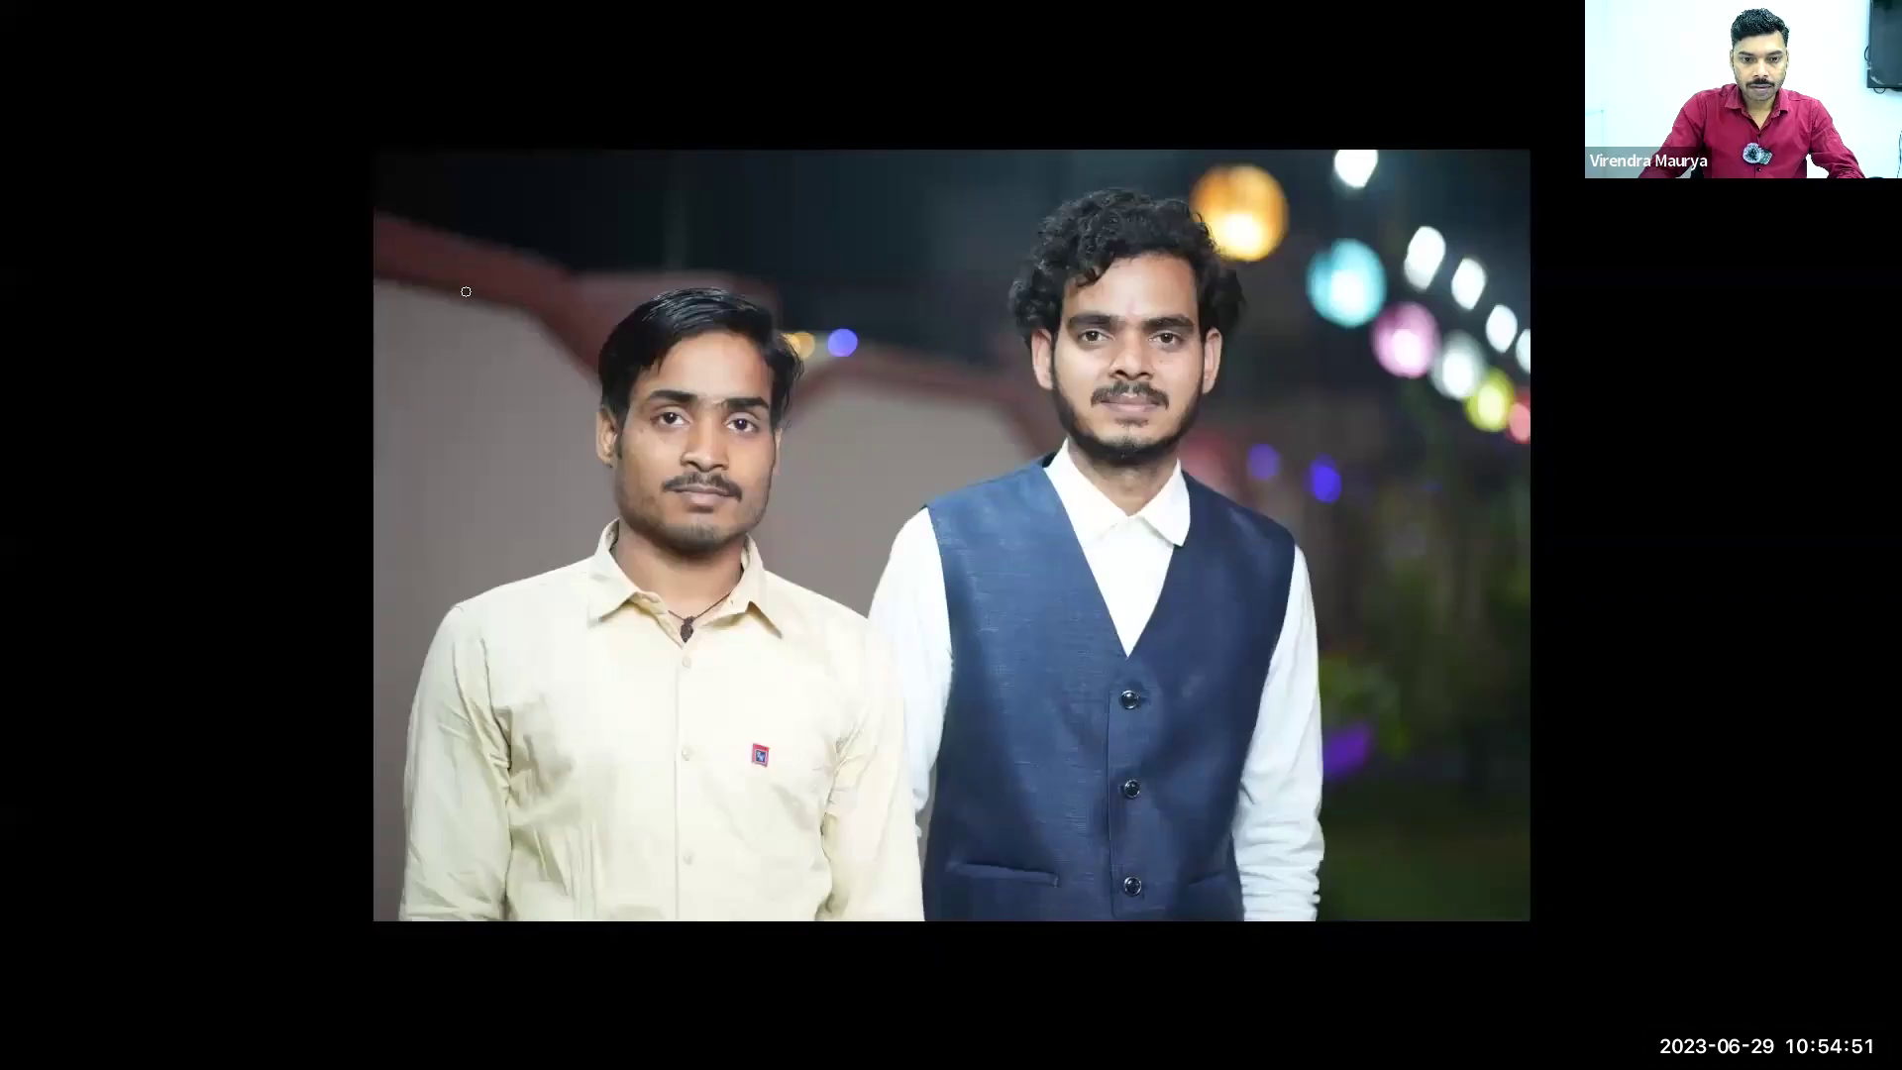
key("f")
key("ctrl+plus")
key("ctrl+plus")
key("ctrl+plus")
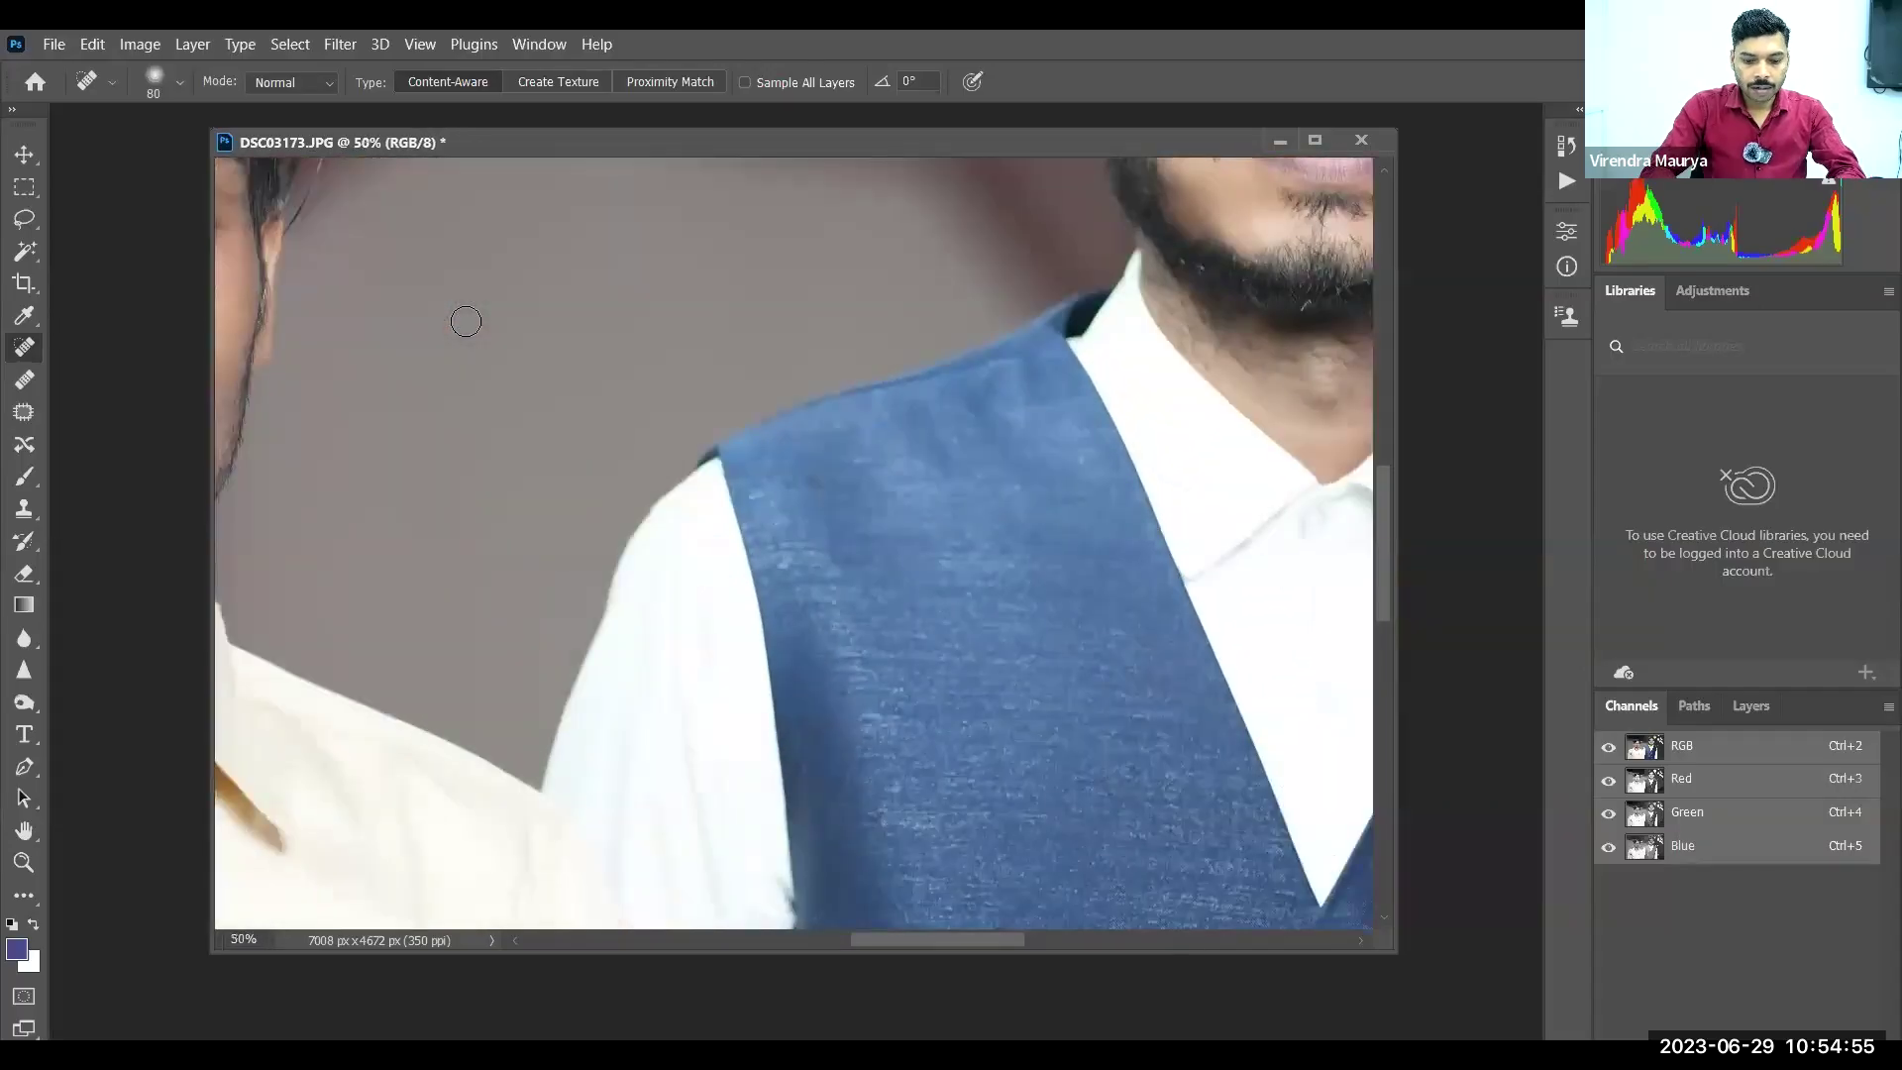
key("h")
left_click_drag(467, 319, 1359, 497)
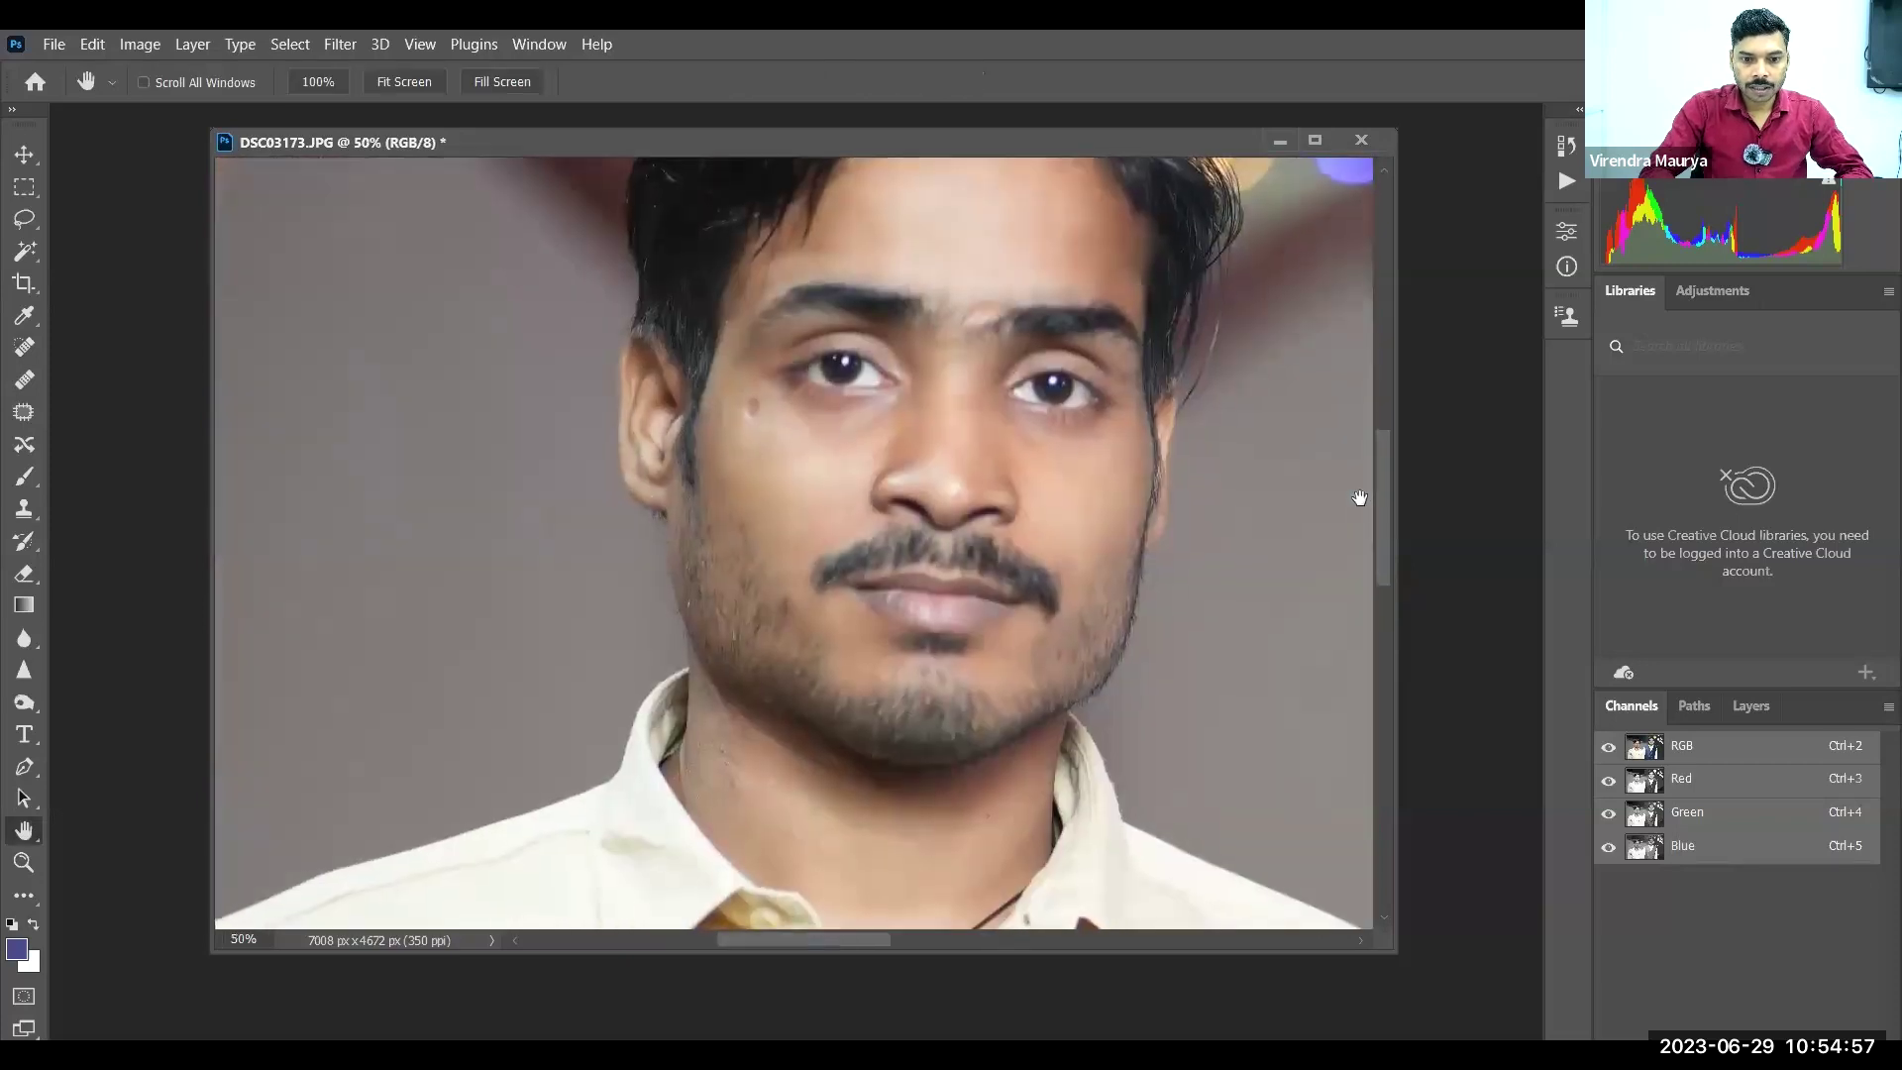
left_click_drag(943, 440, 586, 687)
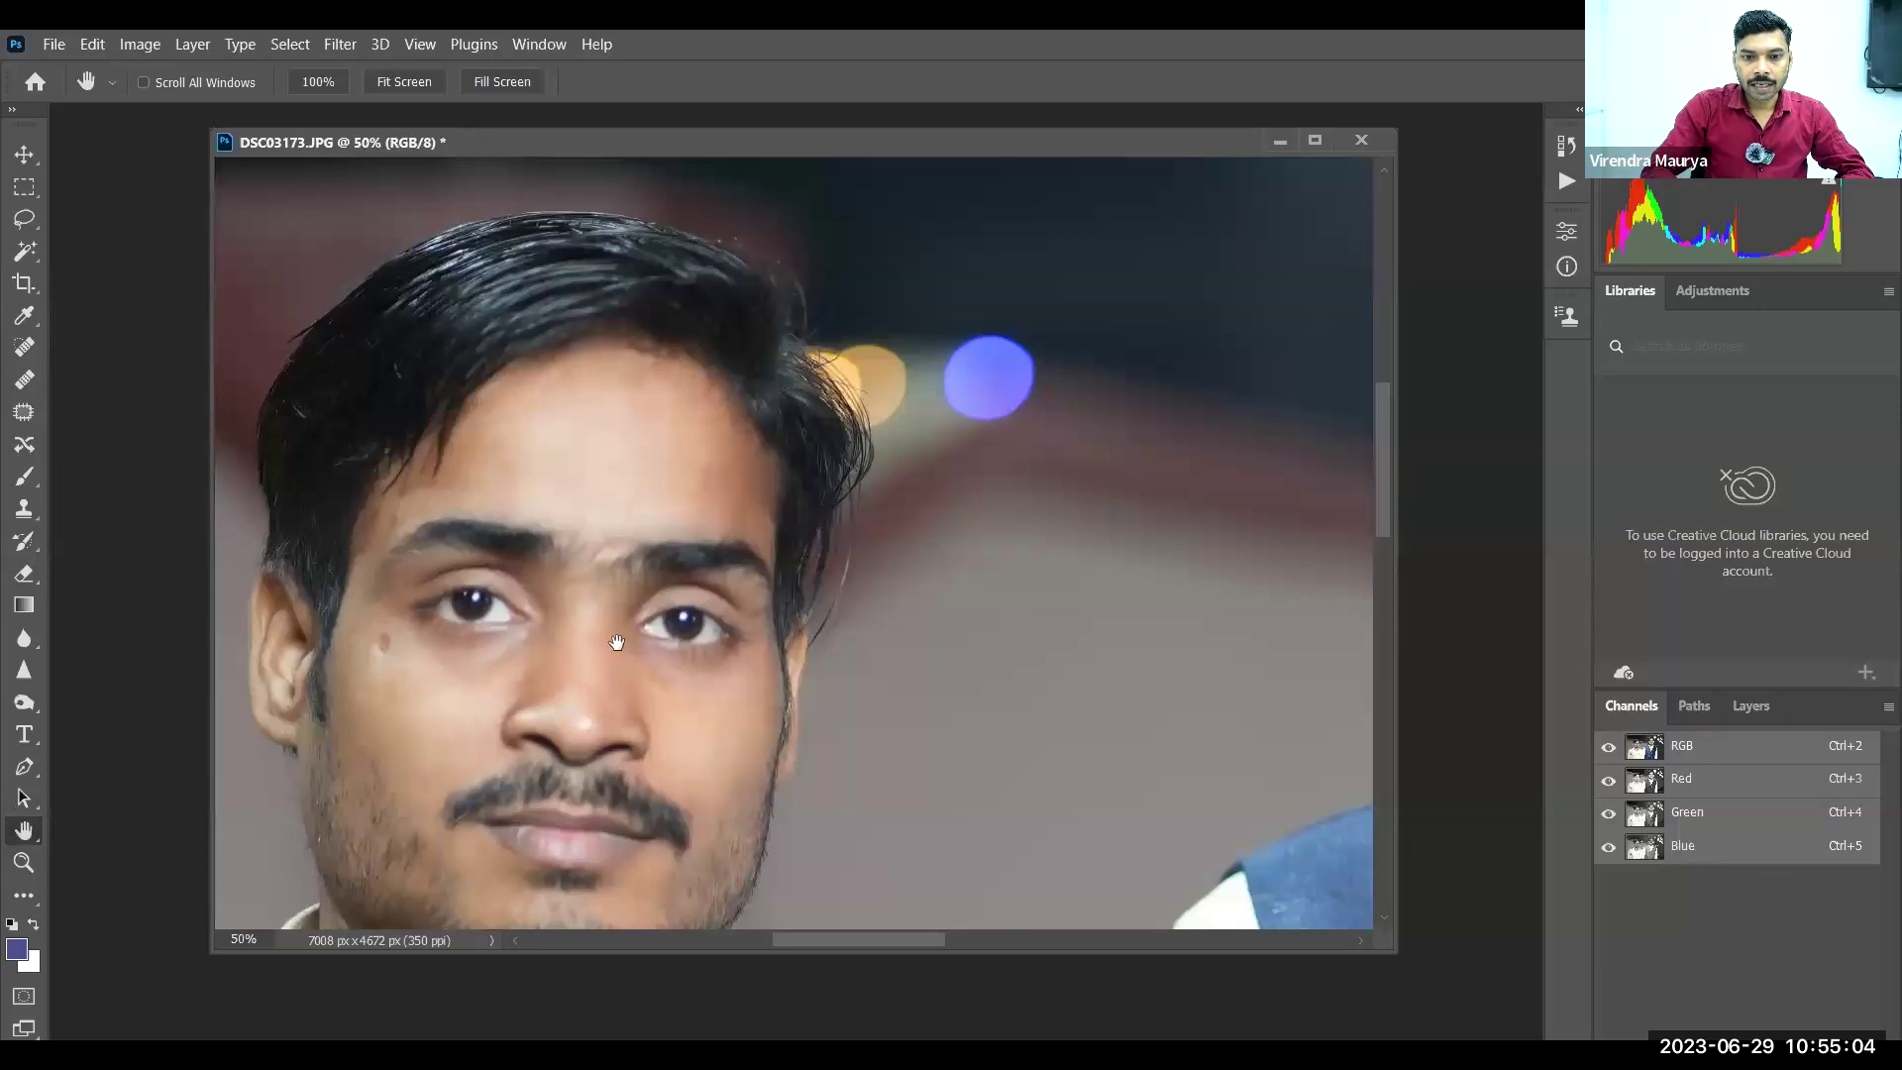
scroll(616, 642, "right", 5)
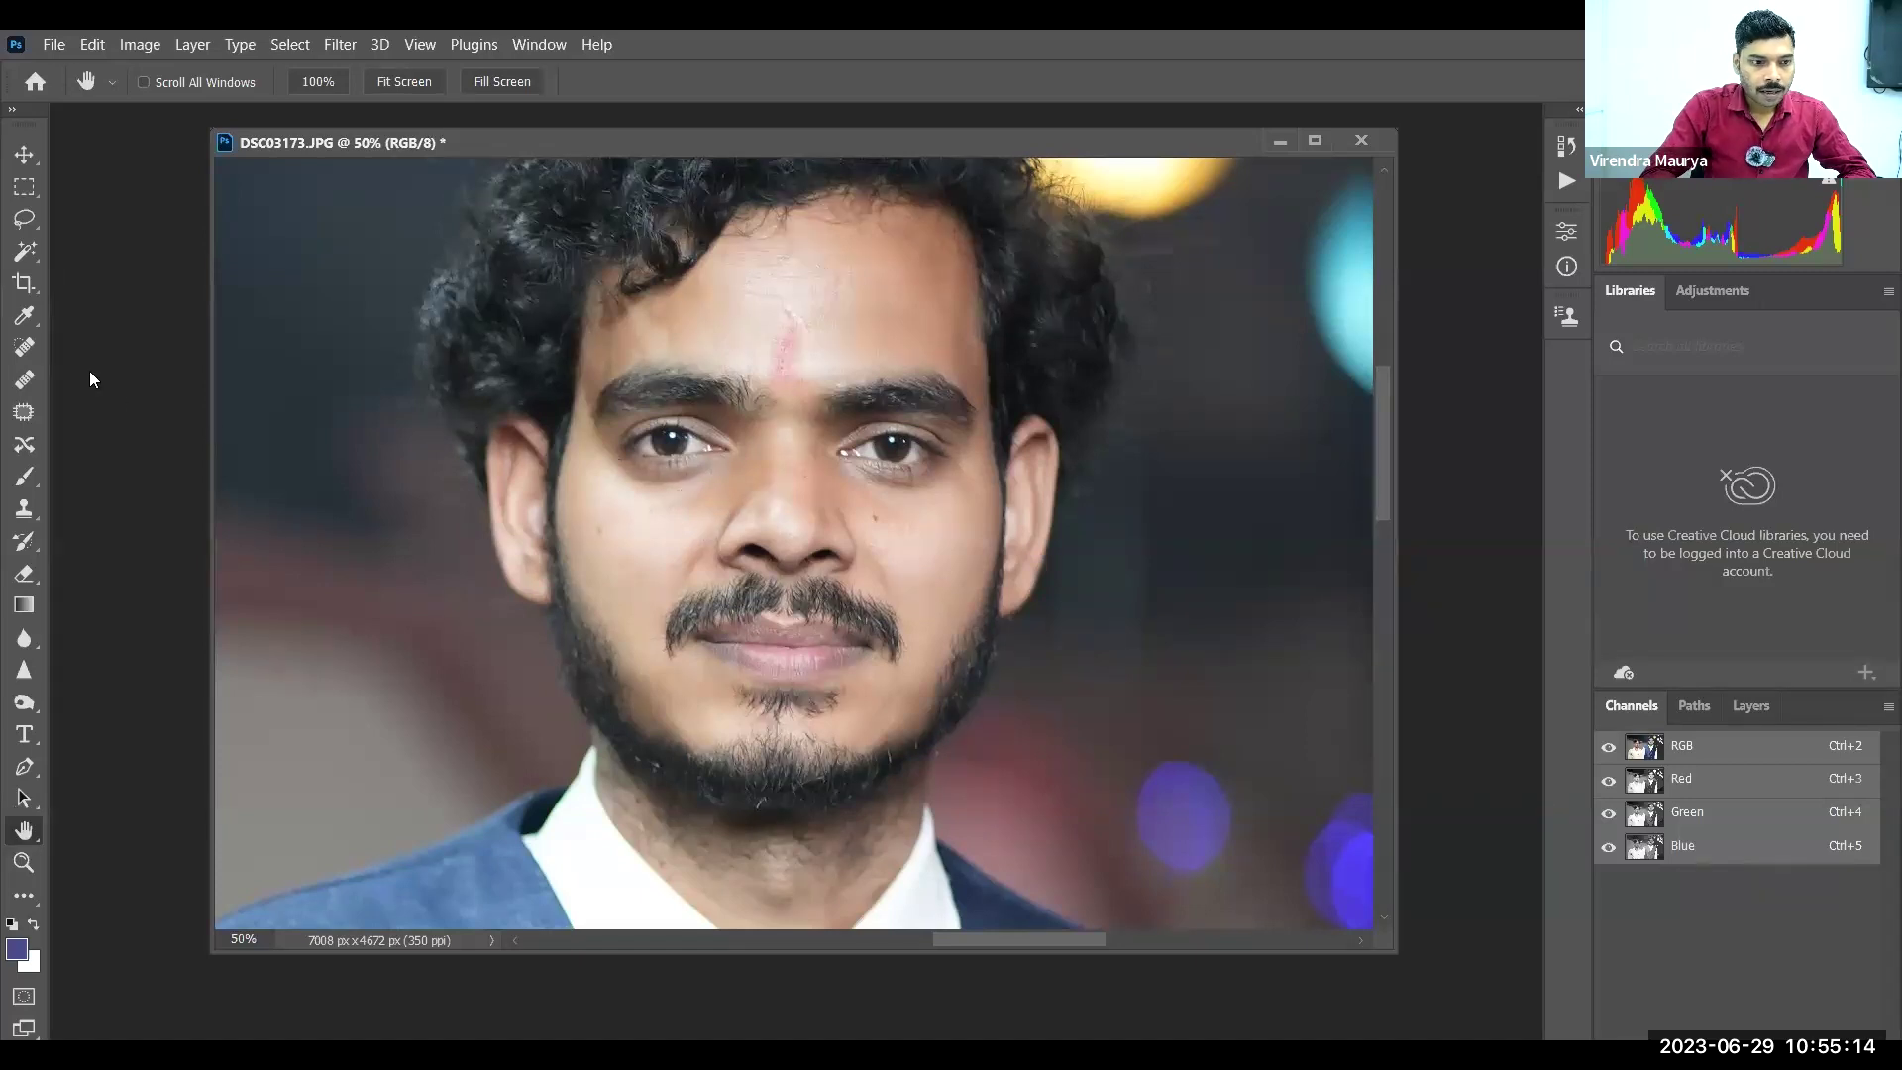
left_click(22, 351)
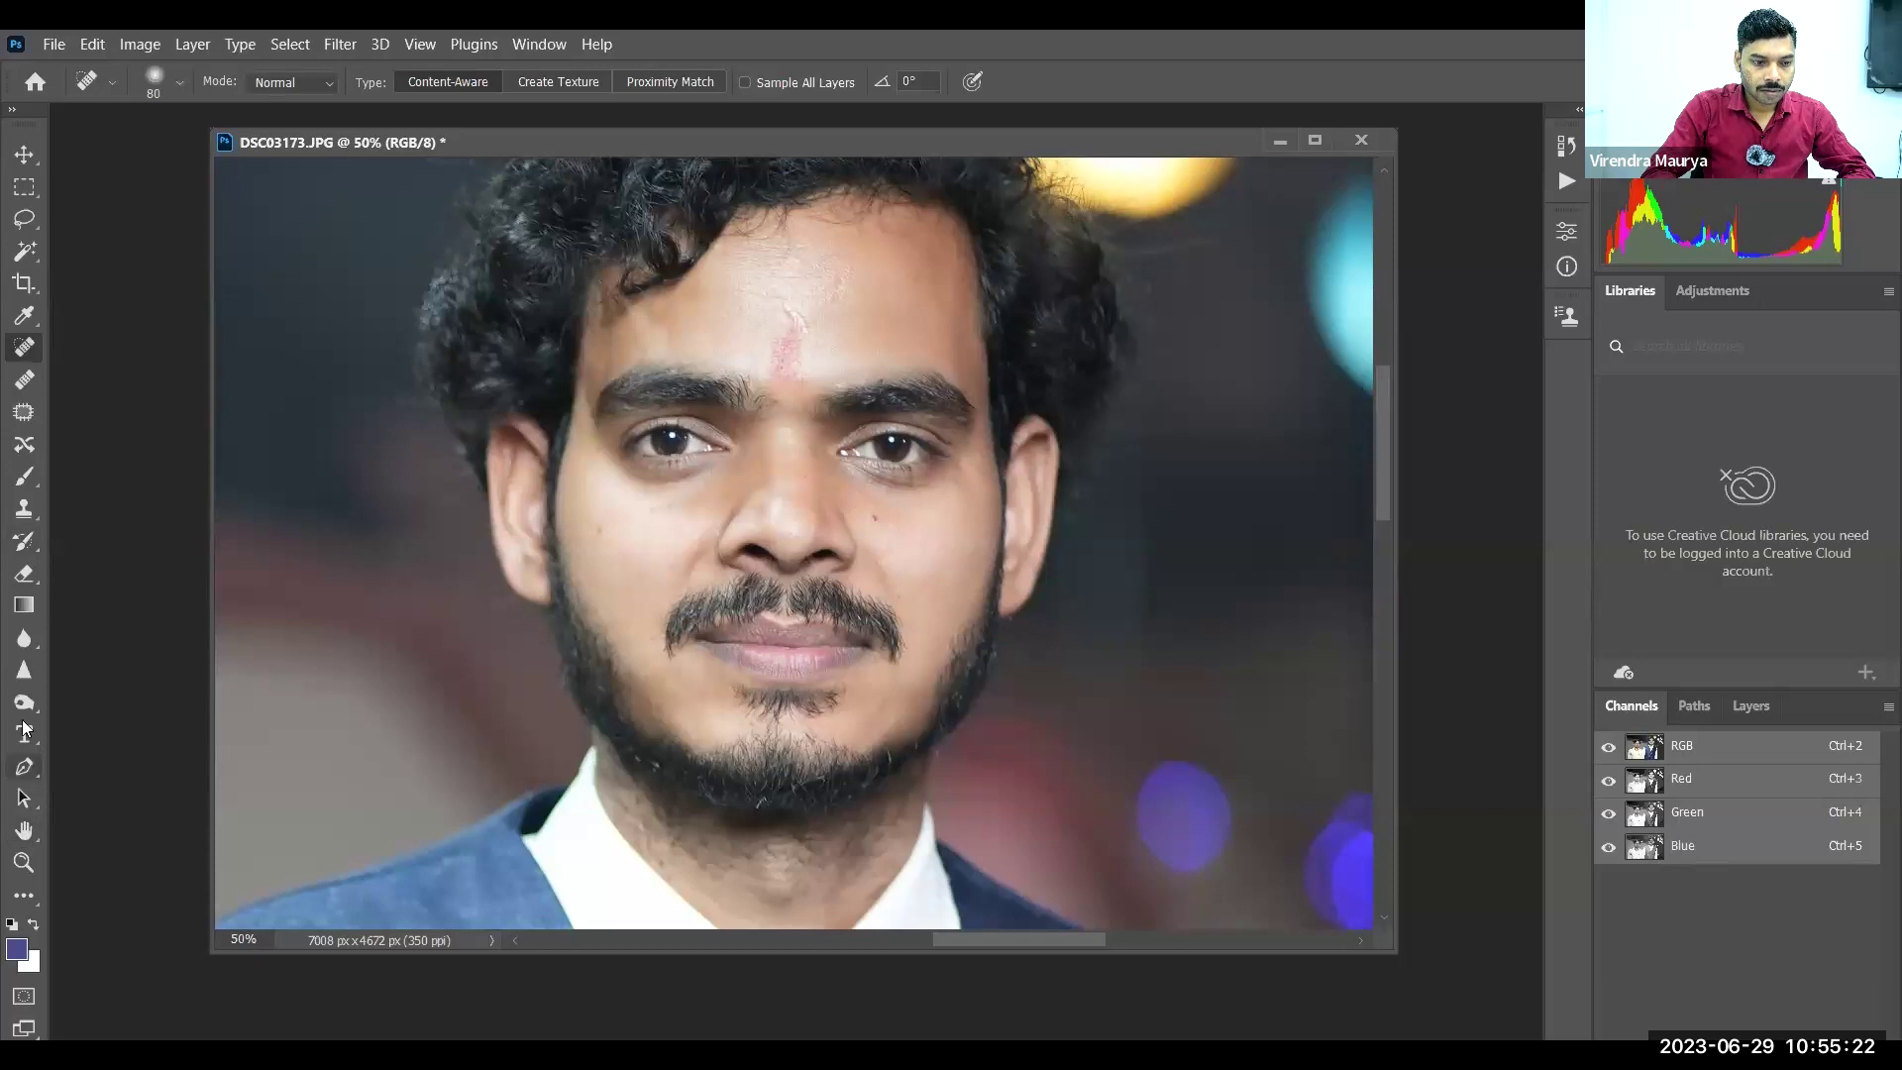
left_click(24, 862)
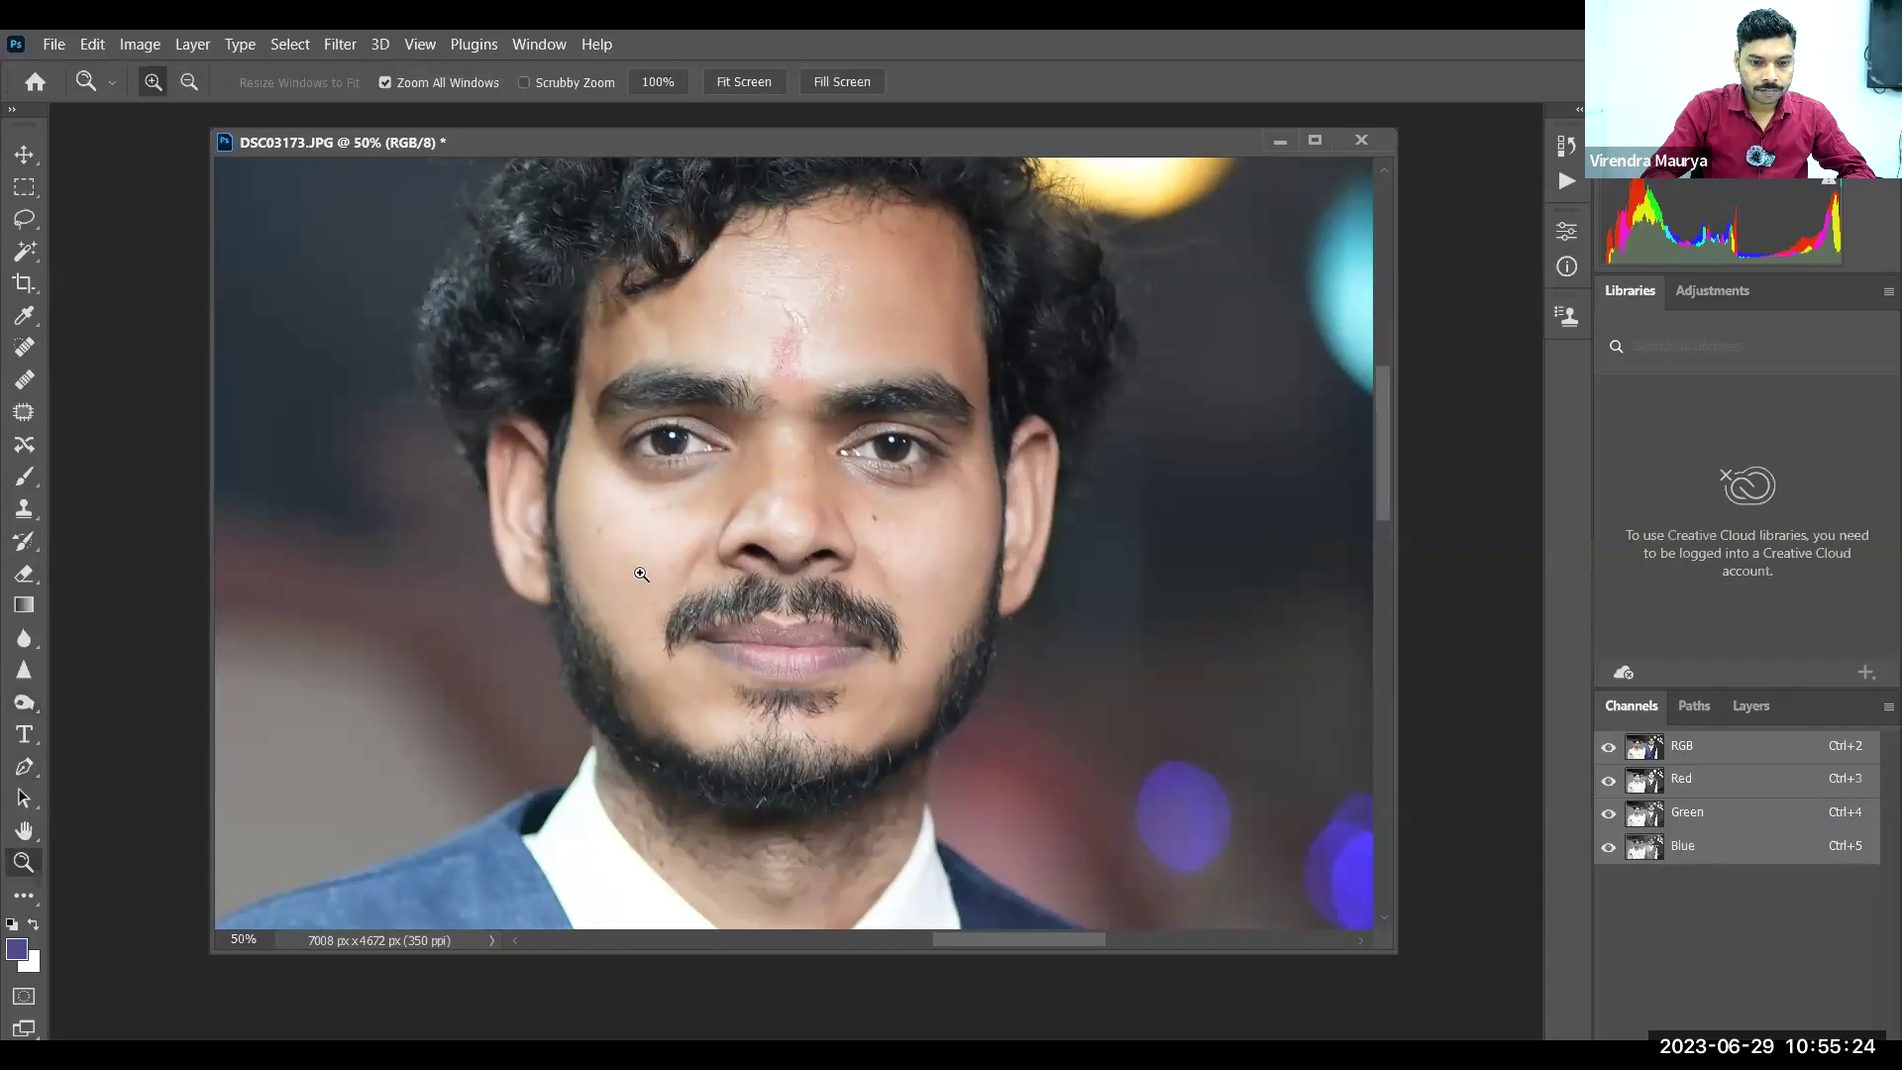
left_click(835, 514)
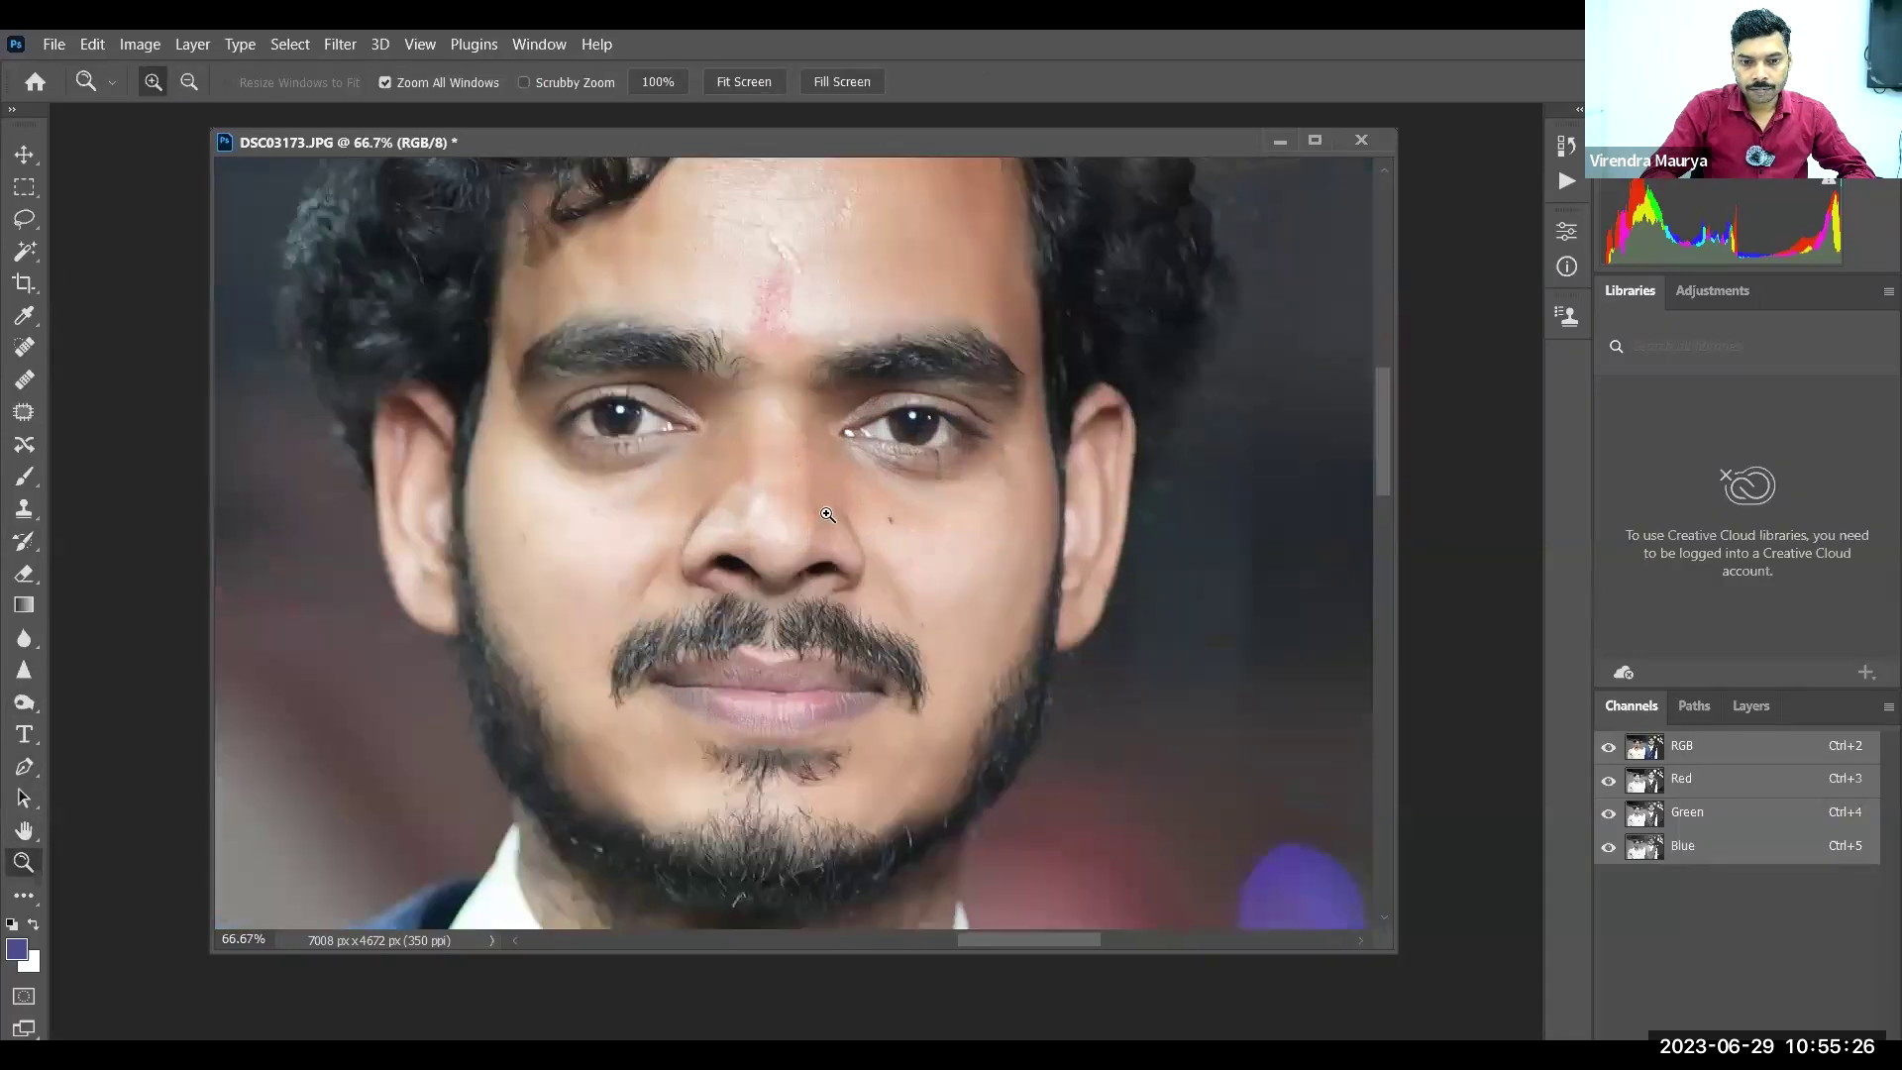
left_click(827, 515)
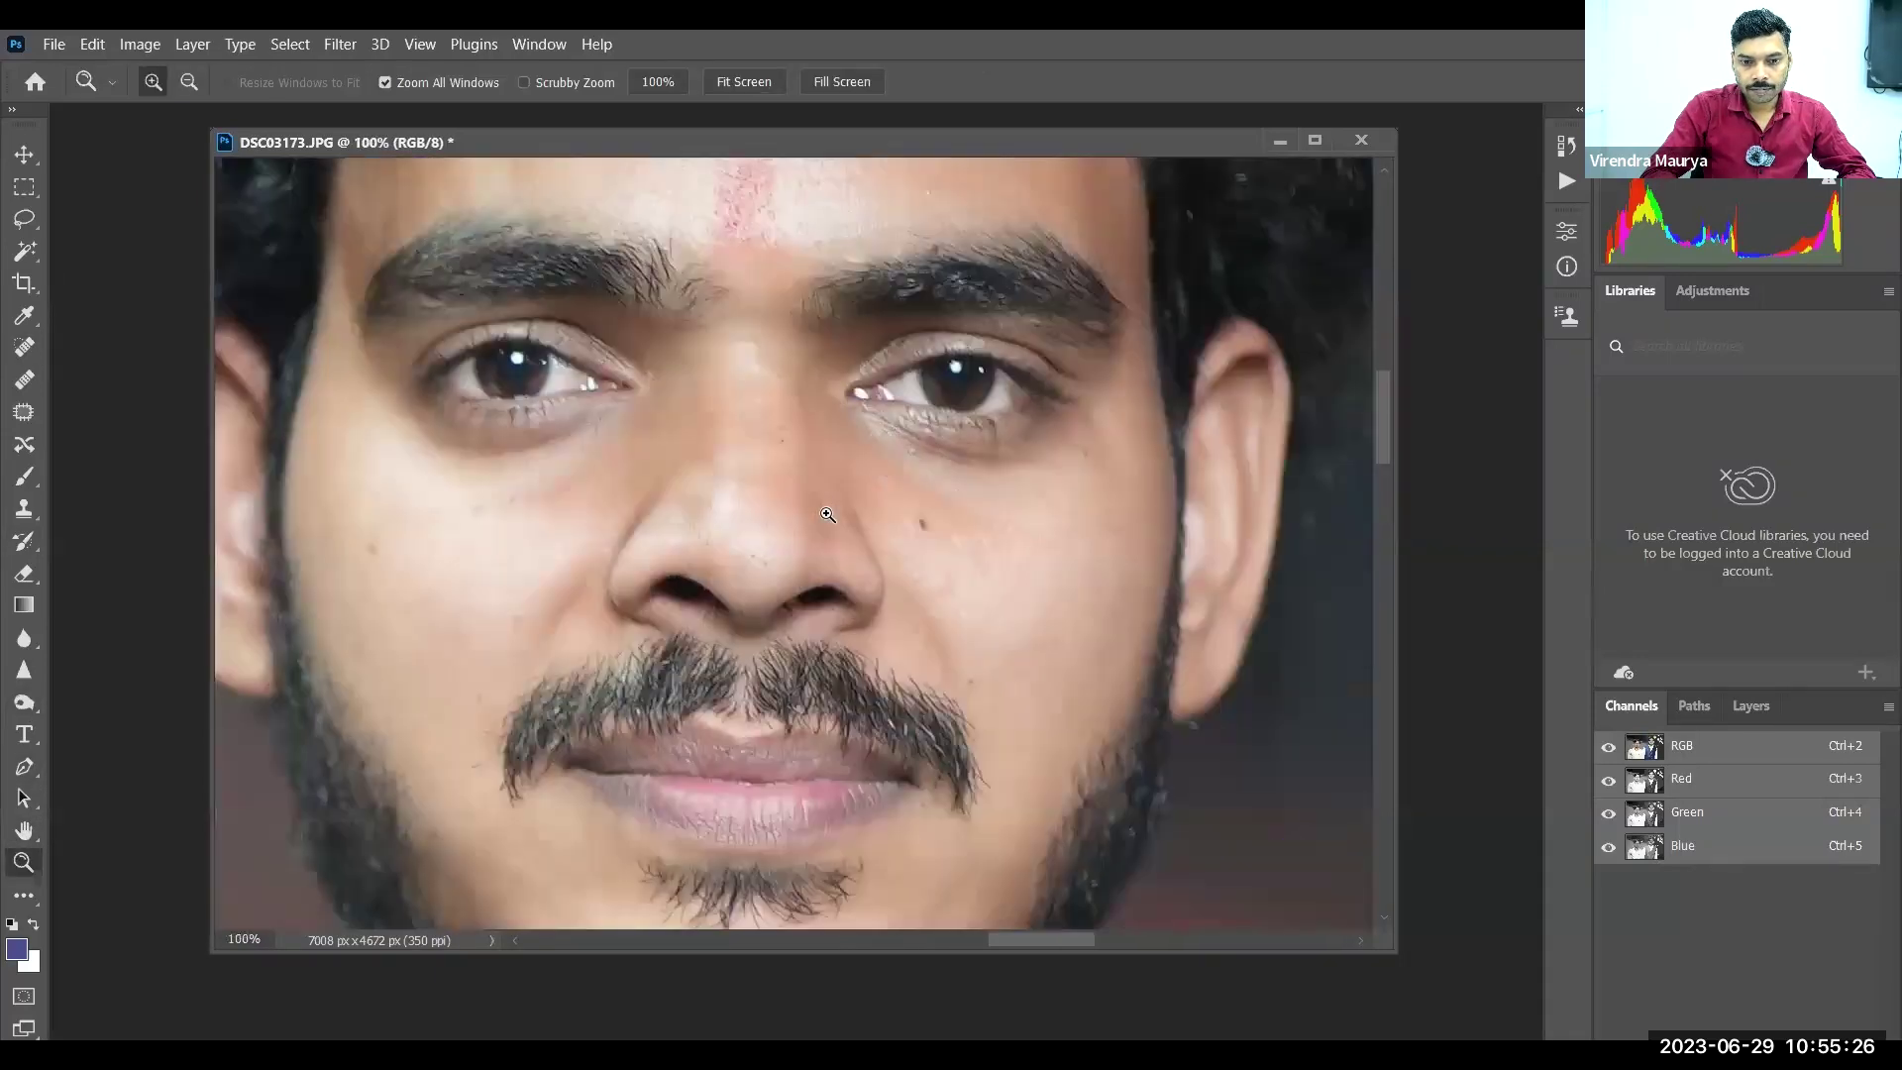
Choose the Spot Healing Brush and set its size to 37 px
left_click(24, 346)
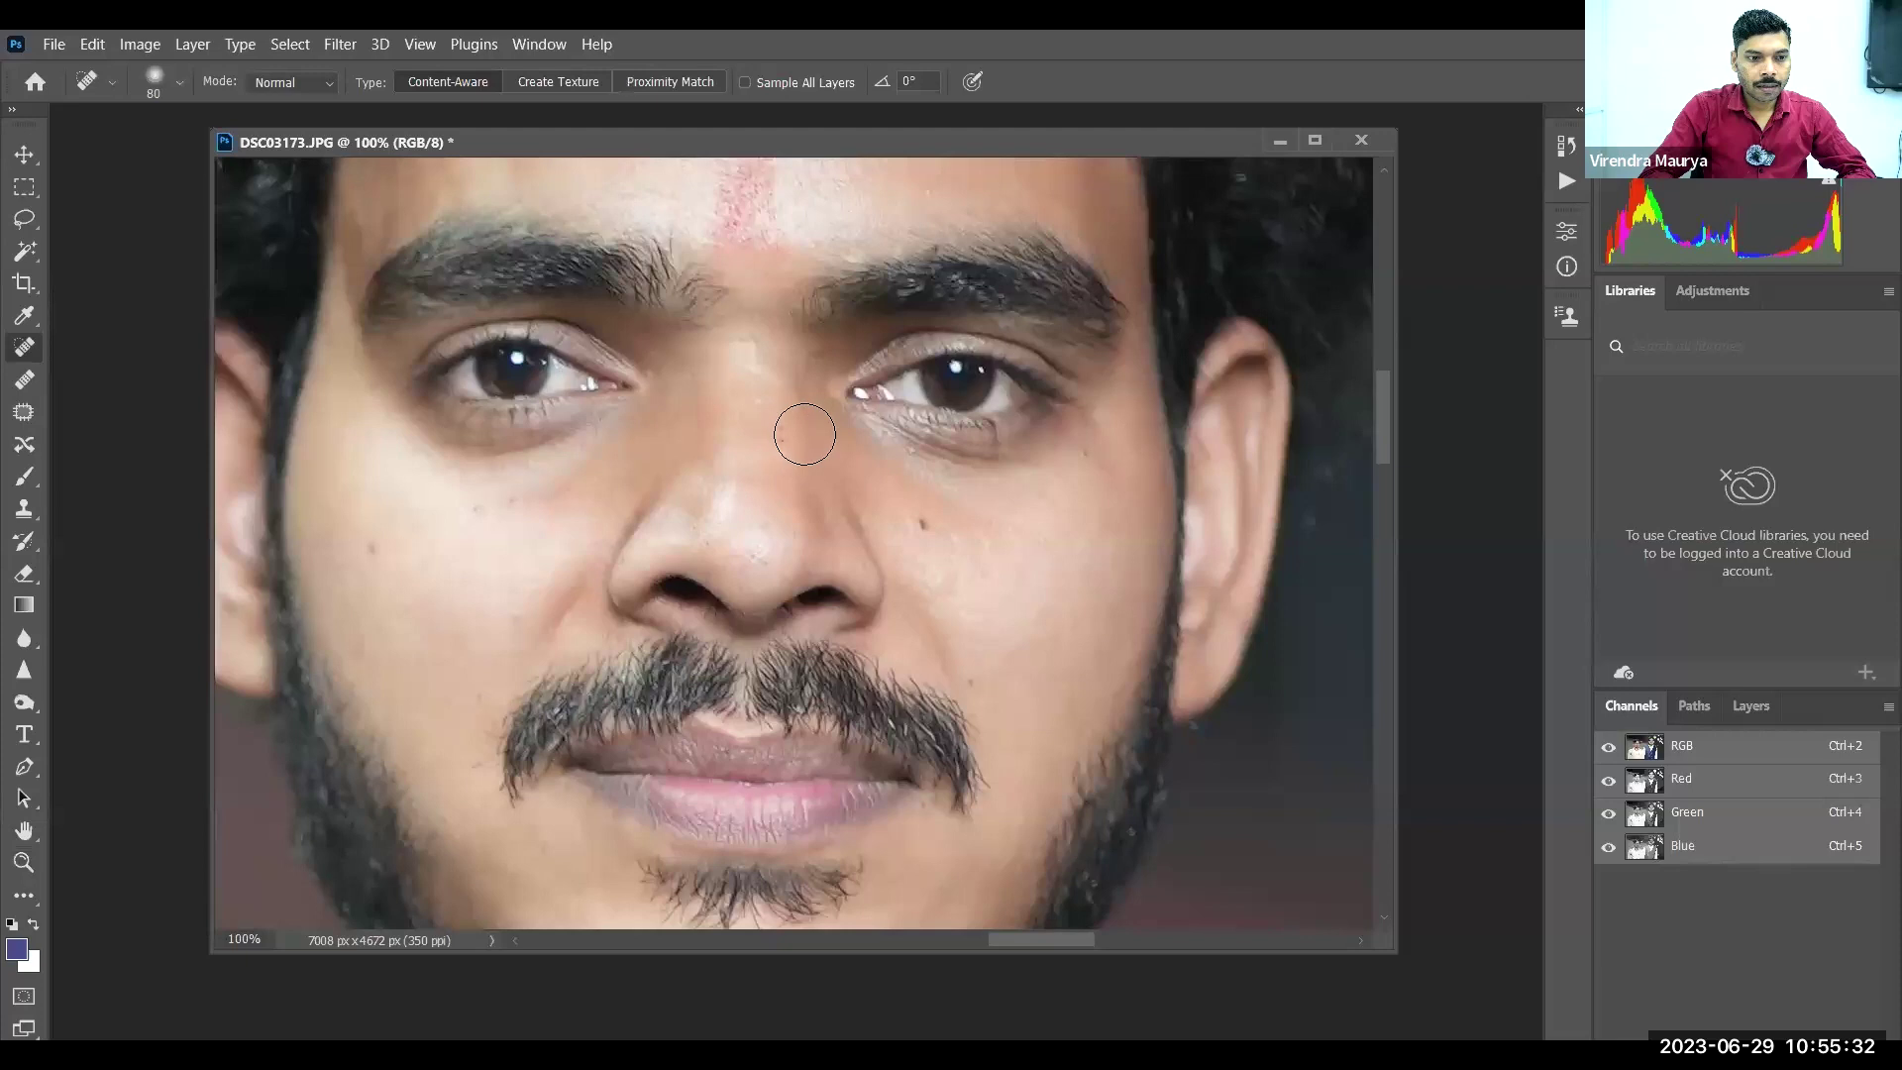
right_click(951, 511)
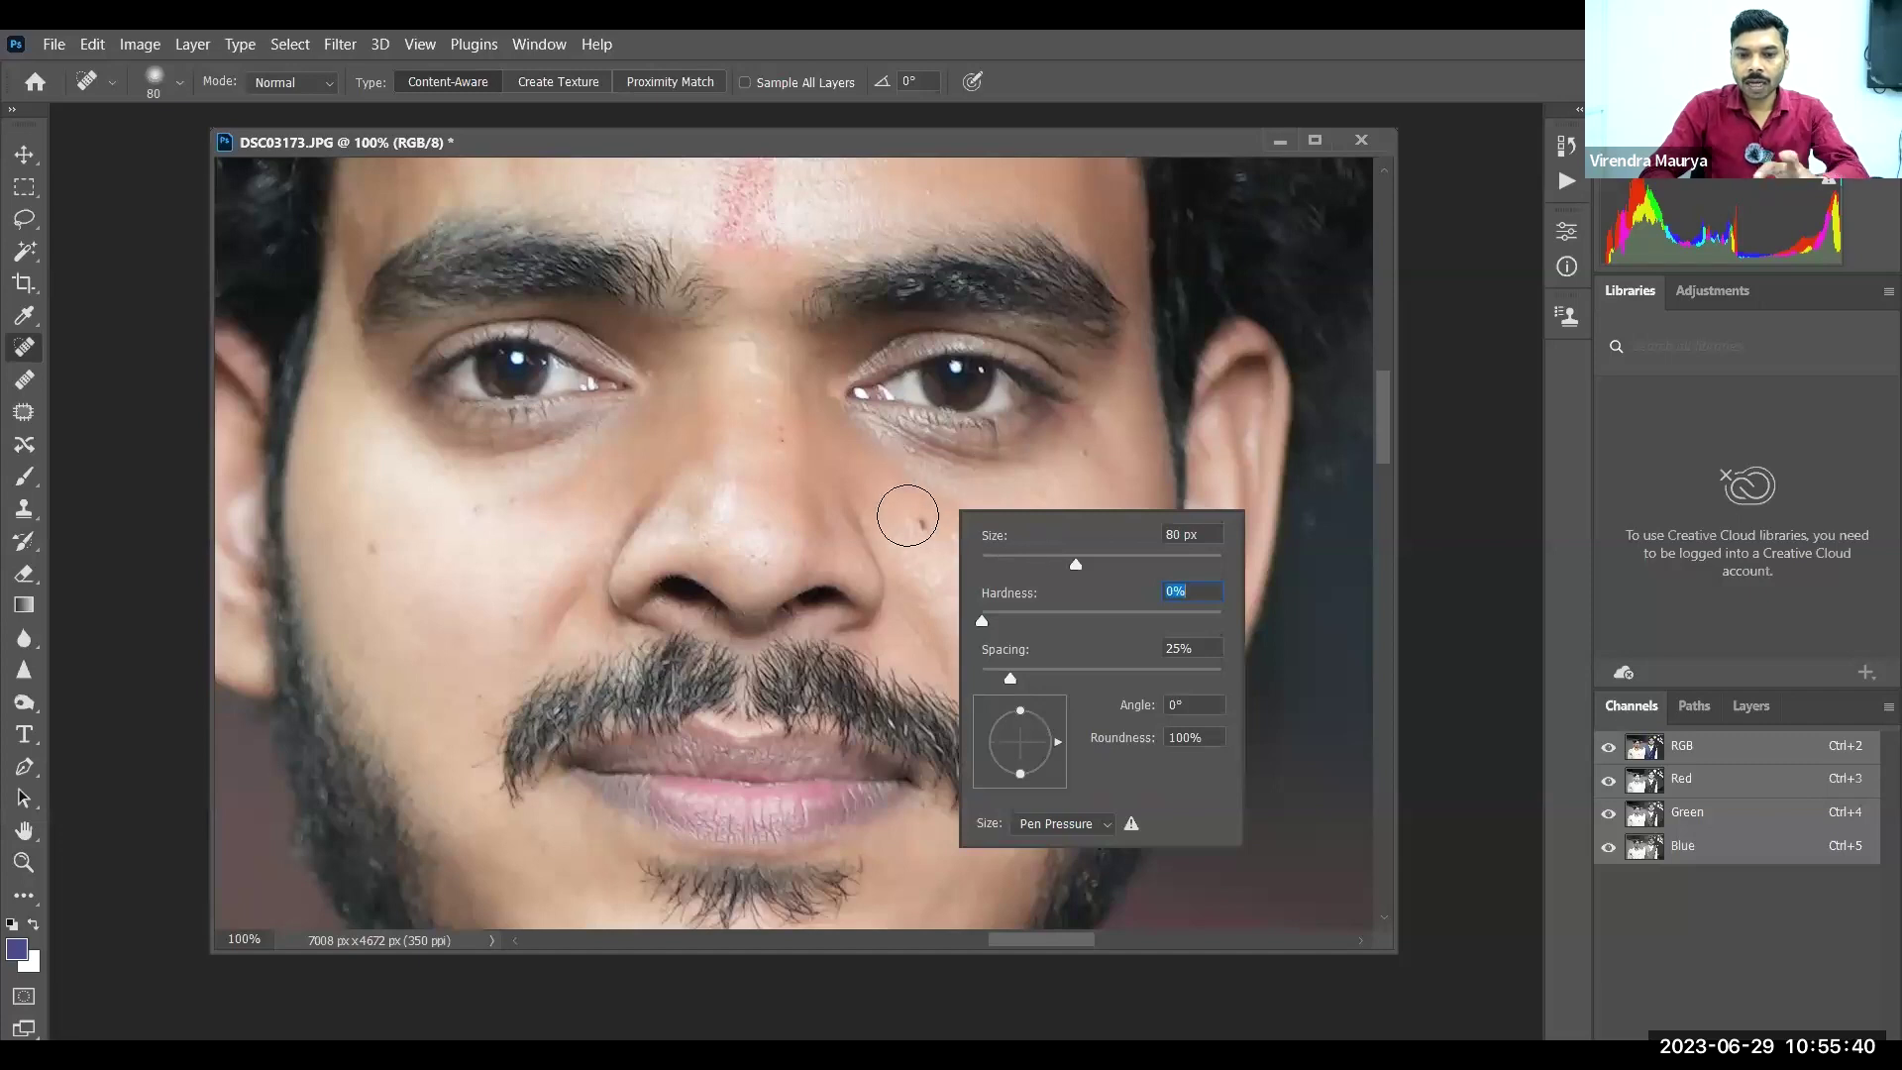
left_click_drag(1076, 563, 1031, 559)
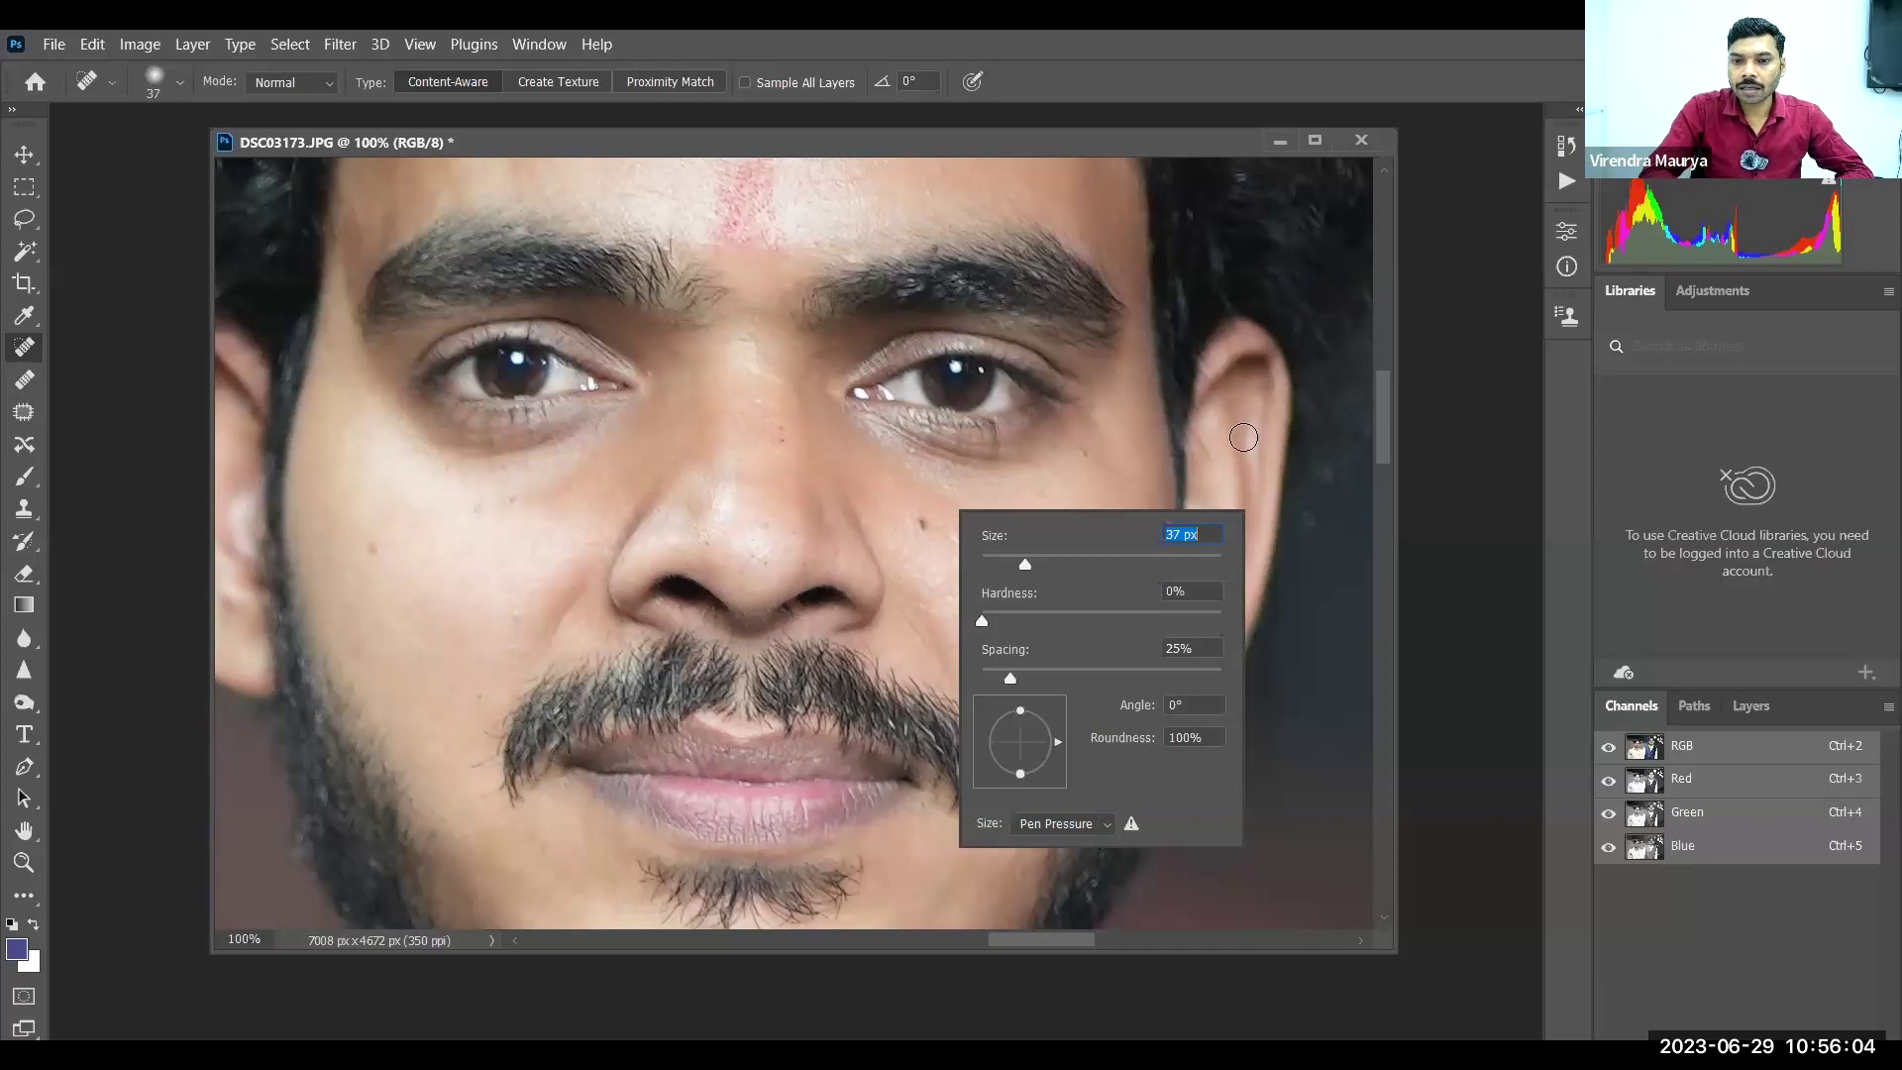
key("Return")
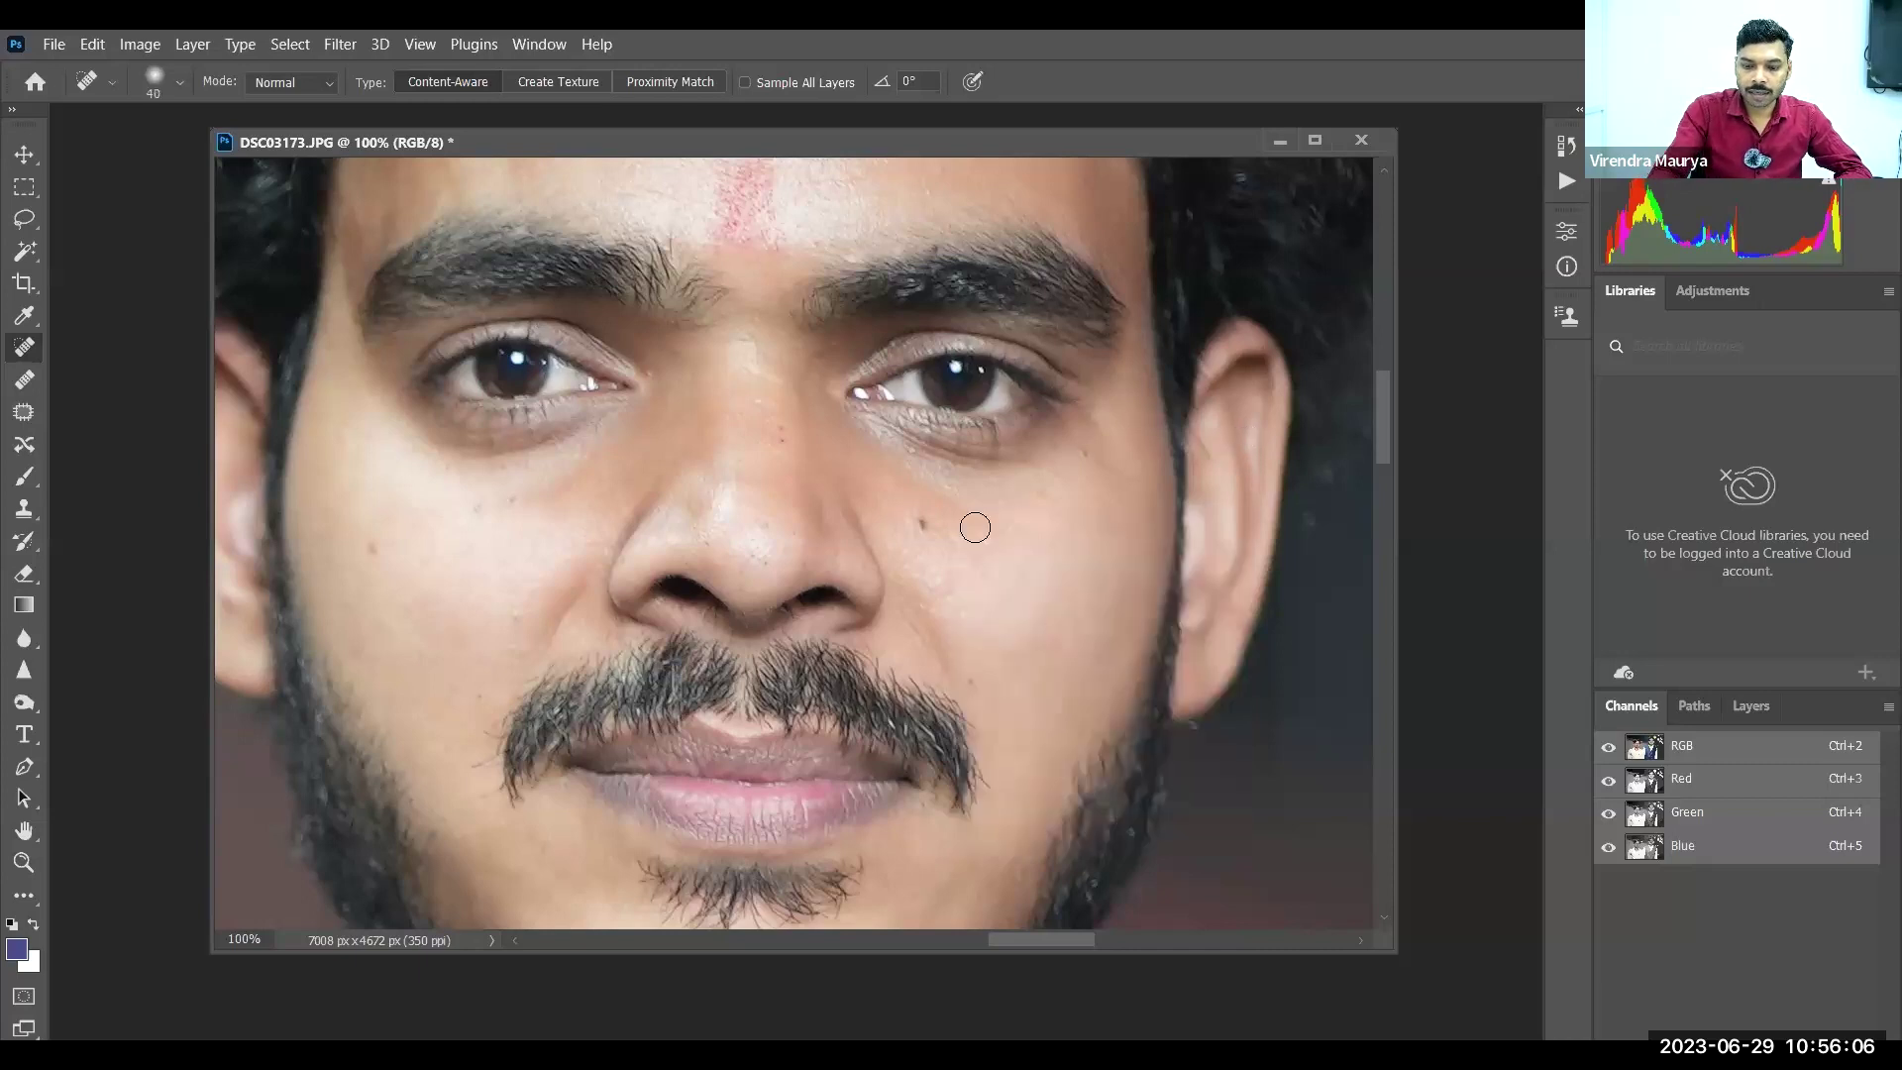
Enlarge the Spot Healing Brush to 150 px over the cheek
key("bracketright")
key("bracketright")
key("bracketright")
key("bracketright")
key("bracketright")
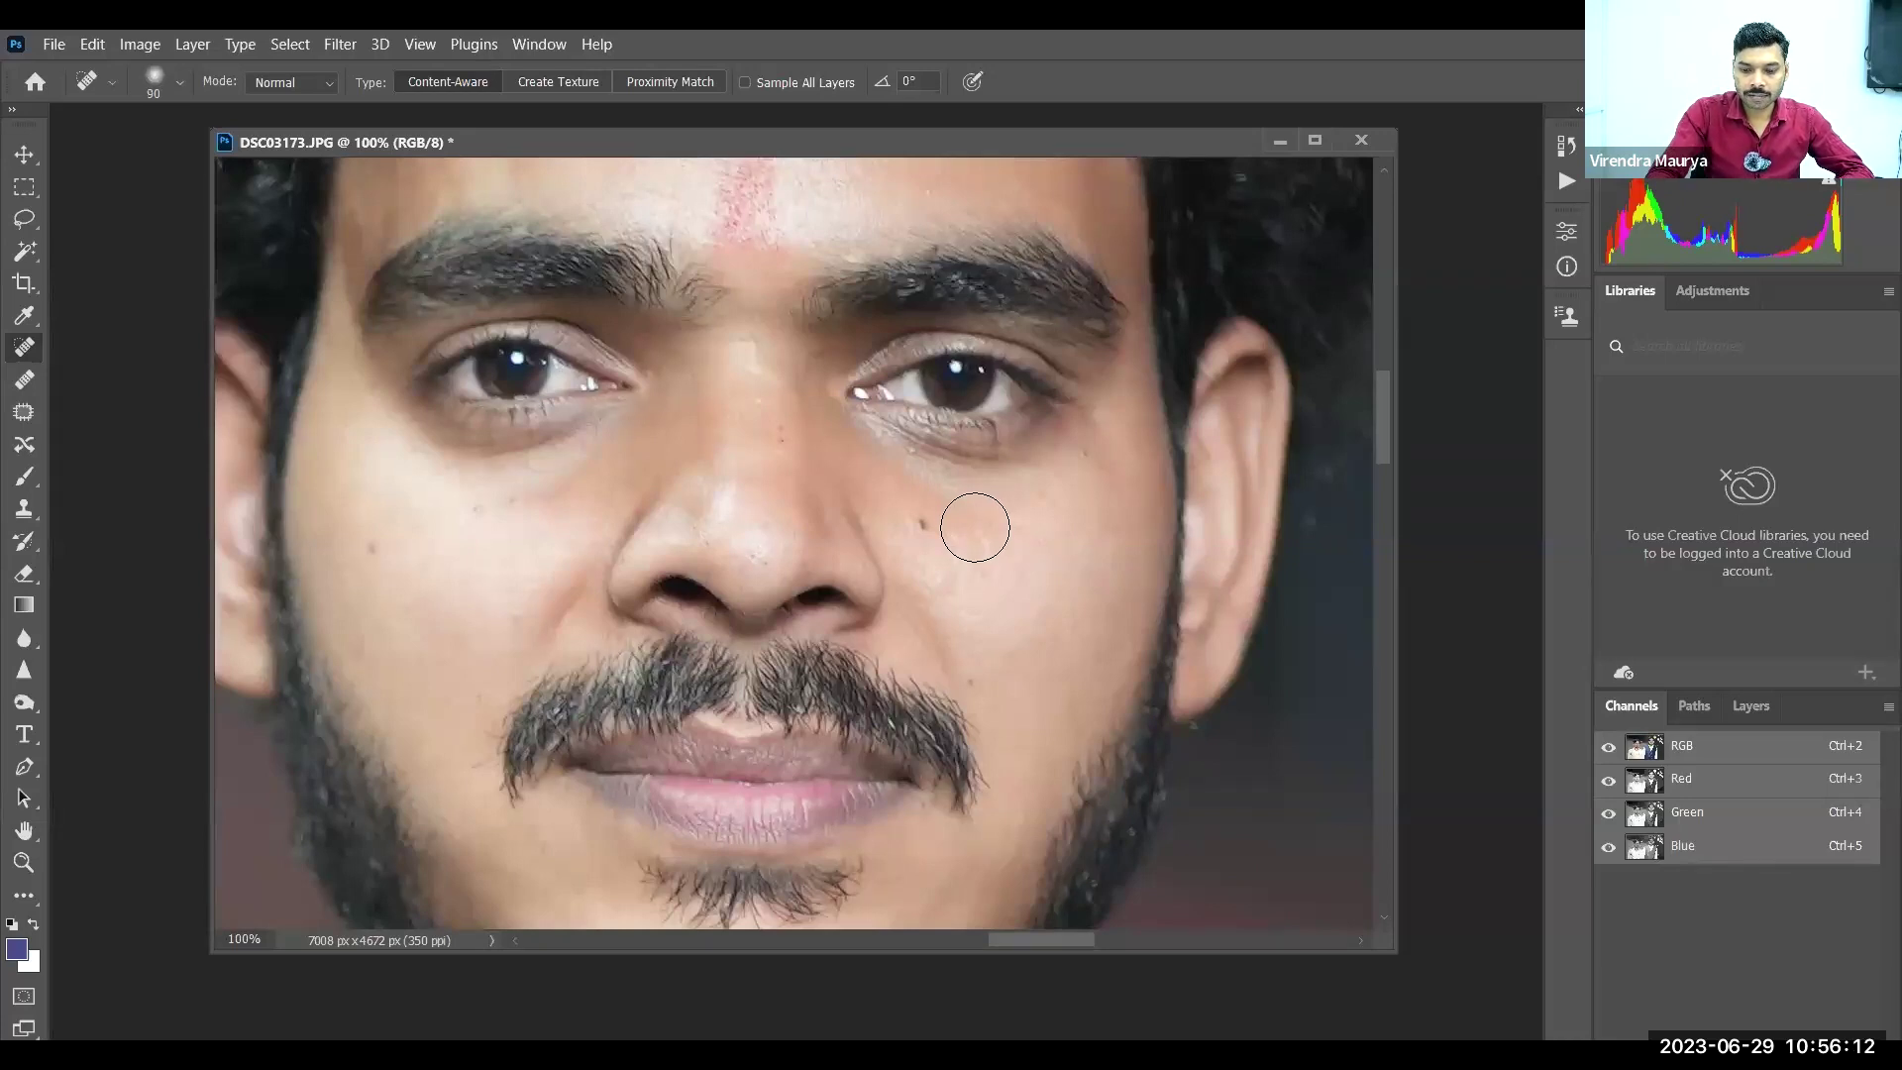
key("bracketright")
key("bracketright")
key("bracketright")
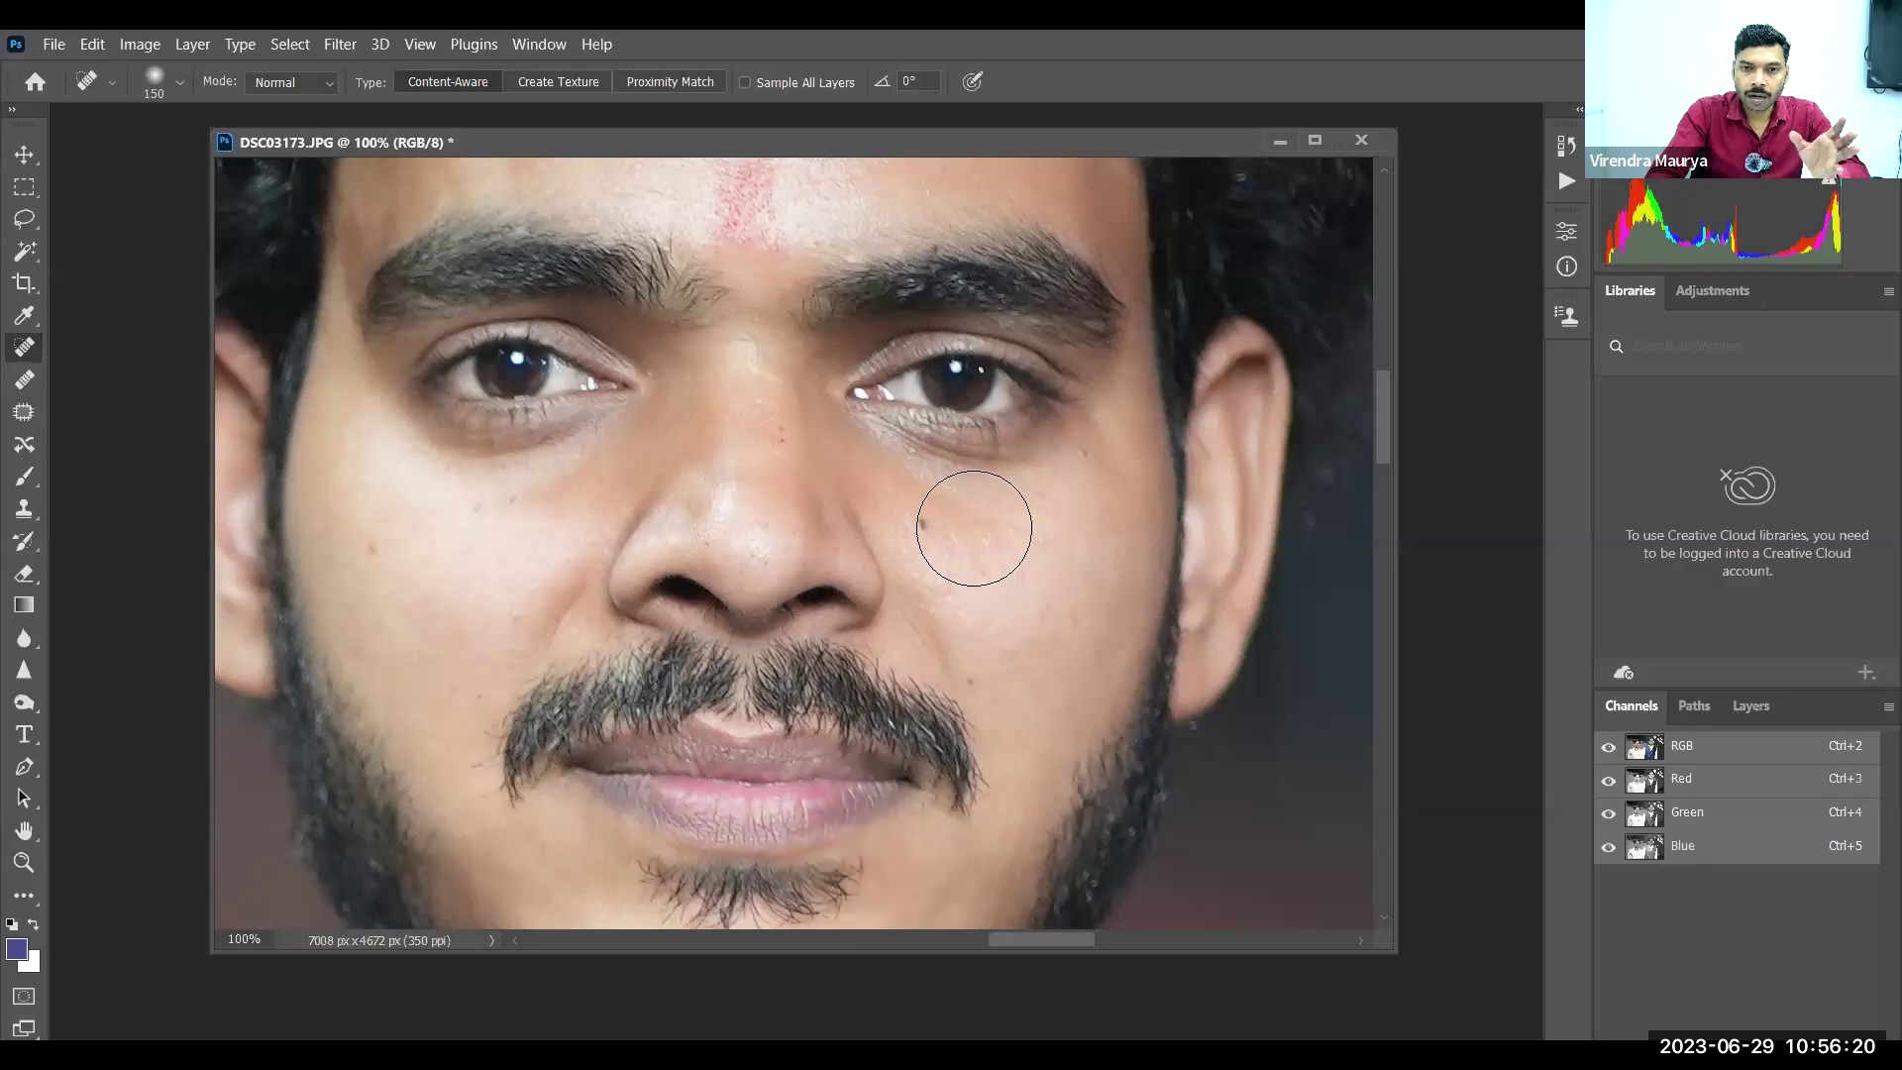
Reduce the Spot Healing Brush to 50 px and remove the dark mole on the cheek beside the nose
key("bracketleft")
key("bracketleft")
key("bracketleft")
key("bracketleft")
key("bracketleft")
key("bracketleft")
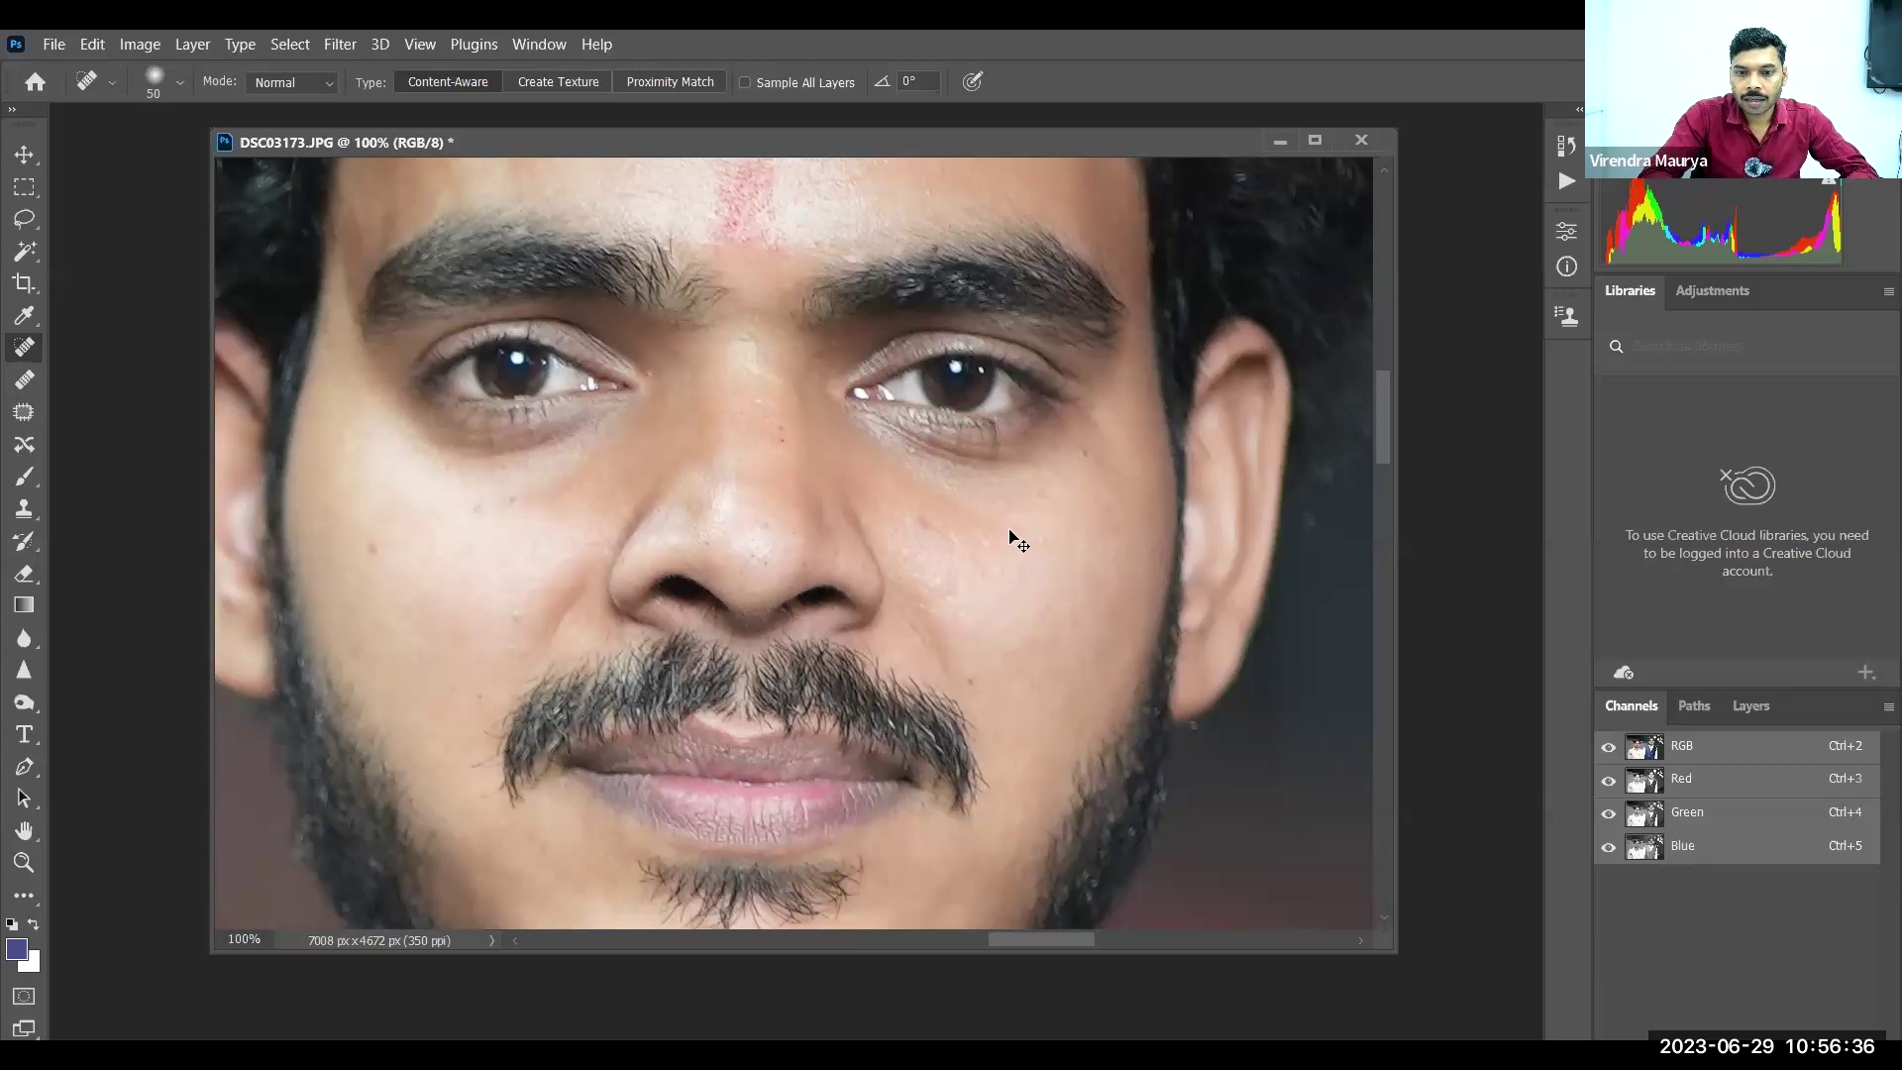
Reduce the Spot Healing Brush to 40 px and heal the uneven skin on the cheek below the eye and on the nose tip
scroll(1078, 547, "up", 1)
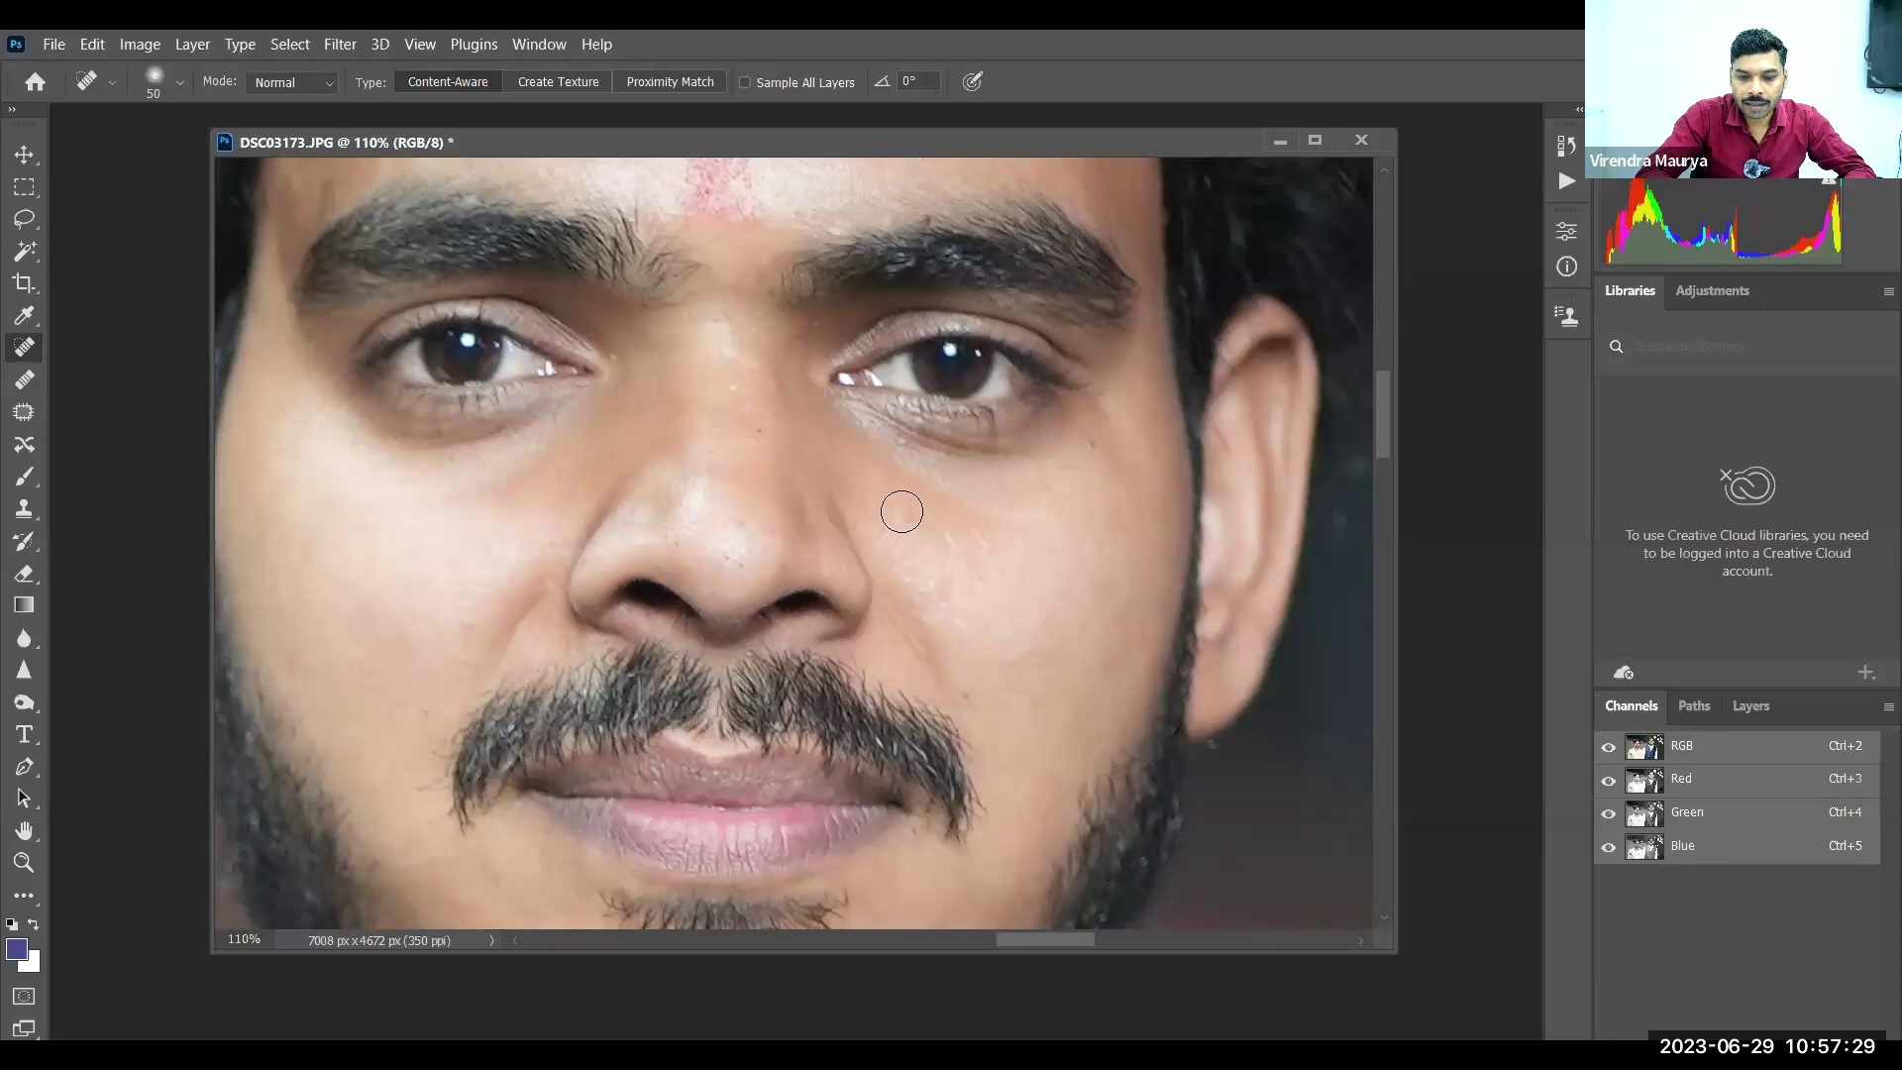
key("bracketleft")
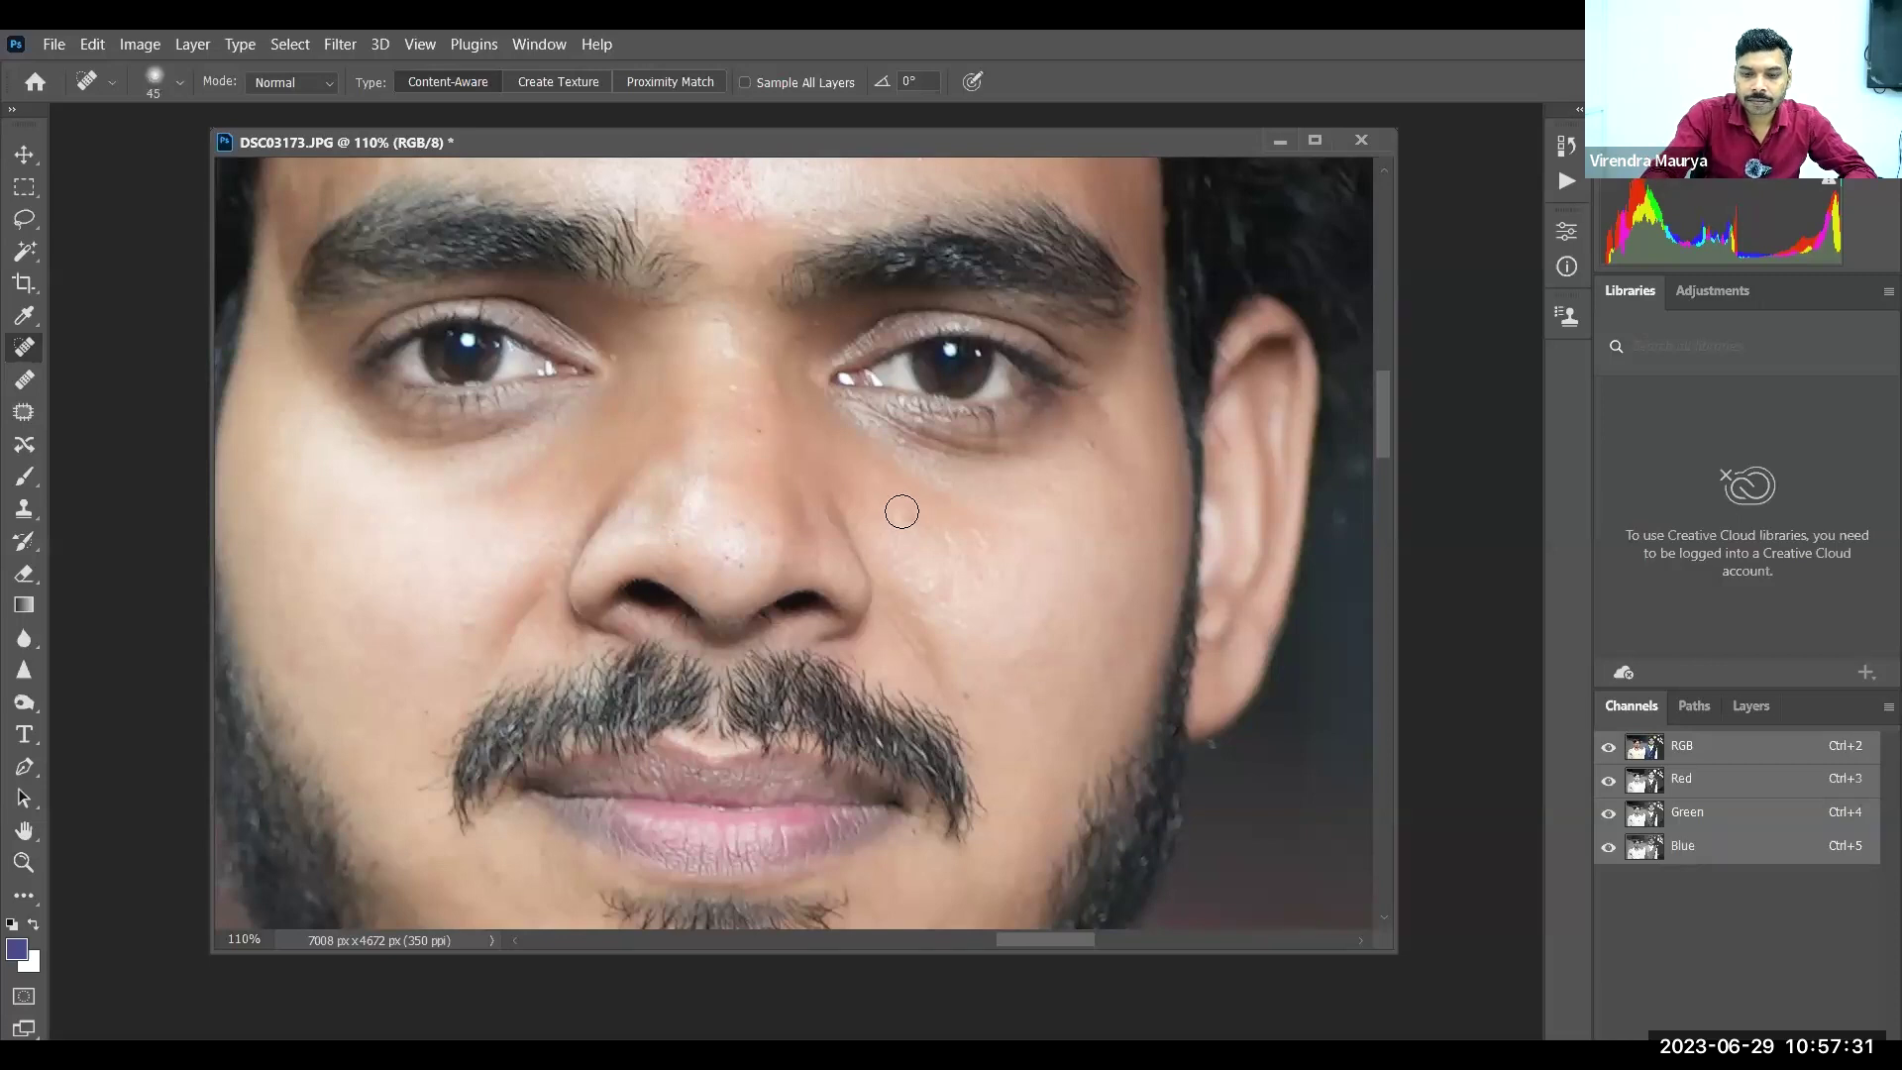
left_click_drag(903, 501, 1032, 584)
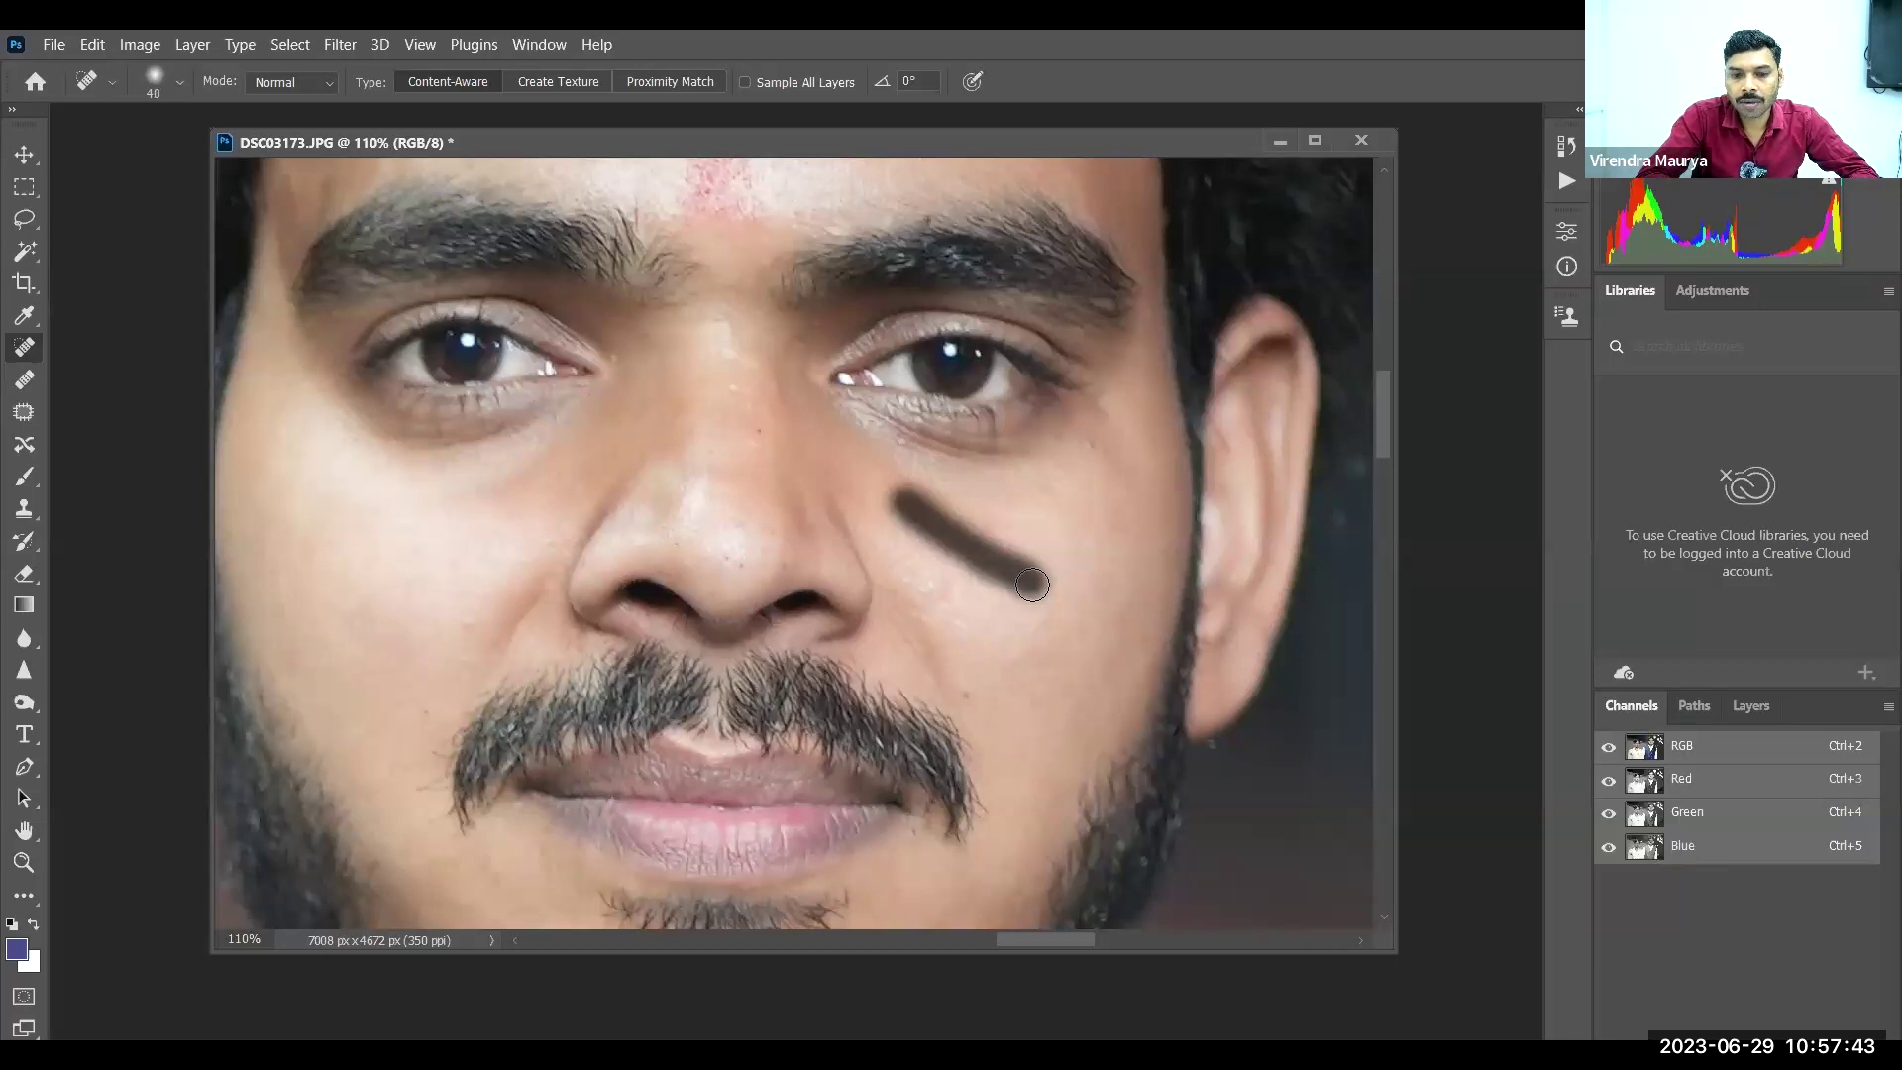
left_click_drag(1032, 584, 1032, 584)
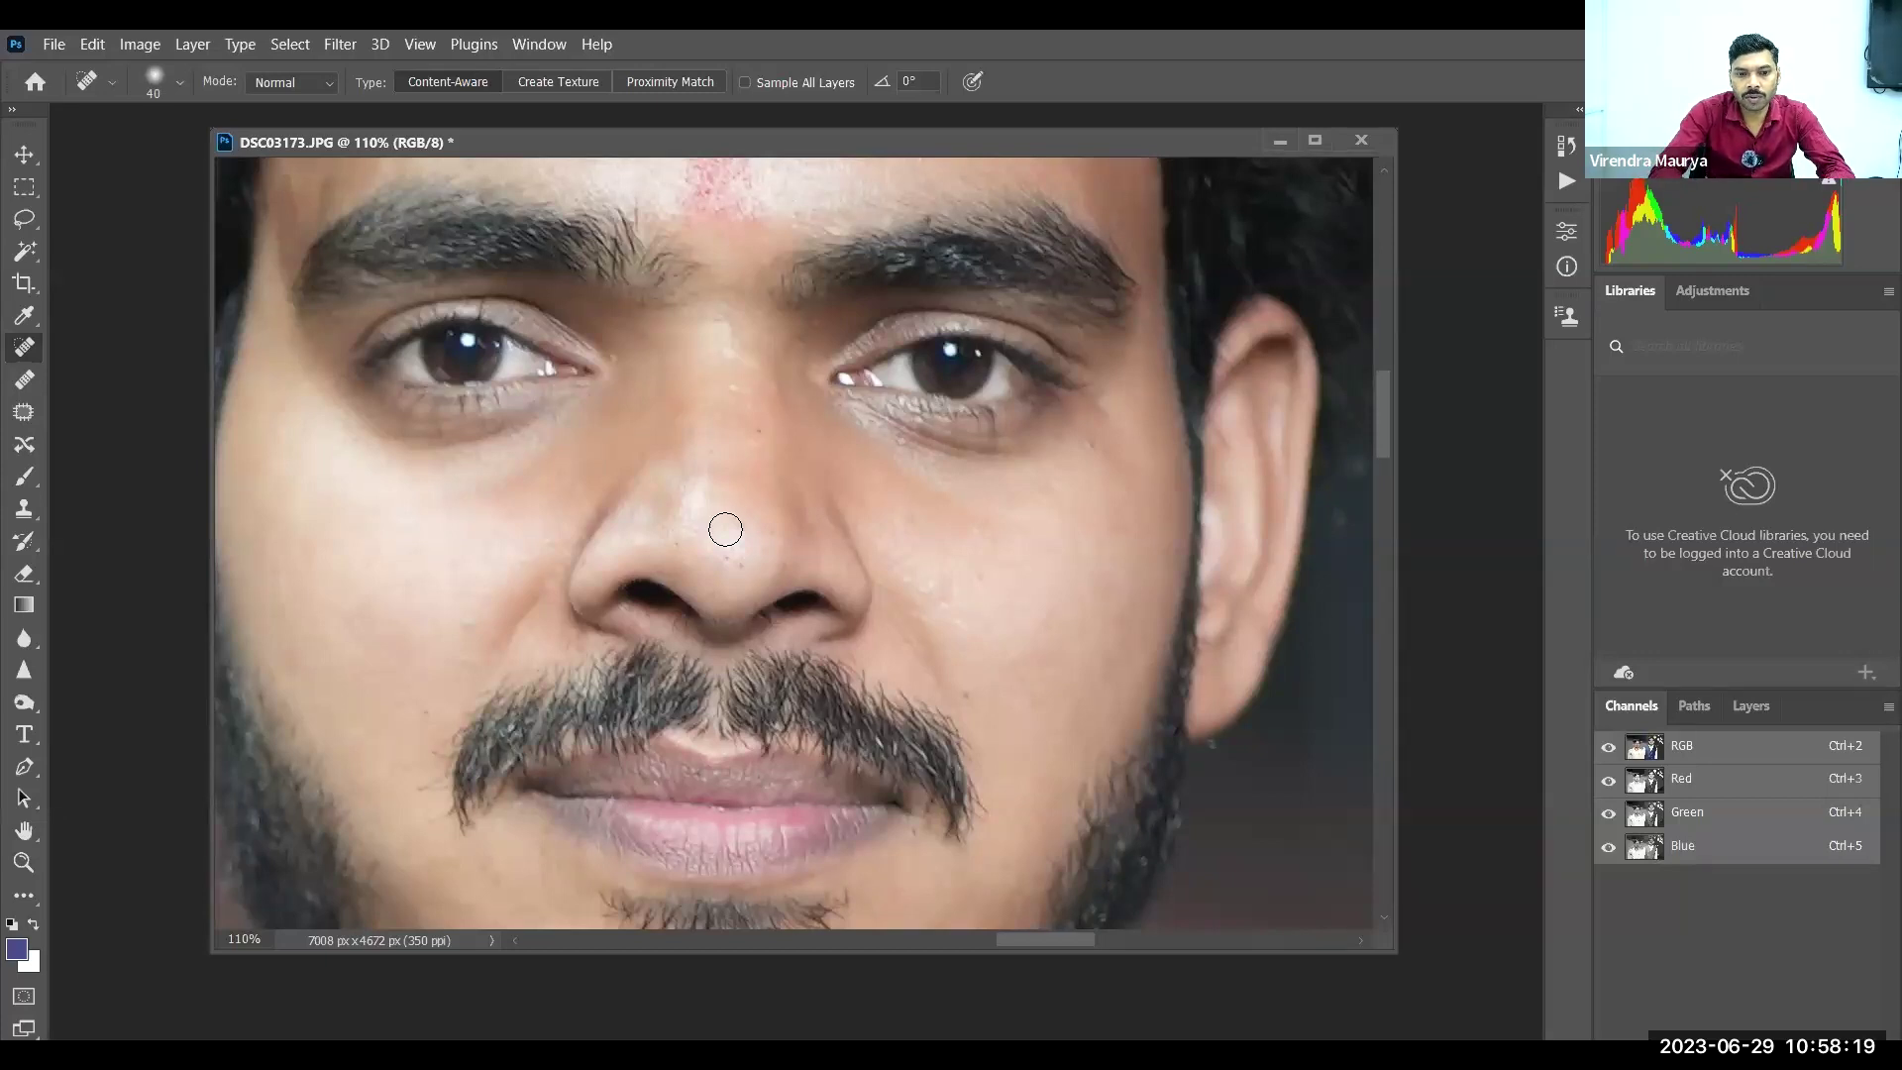
left_click_drag(726, 539, 743, 490)
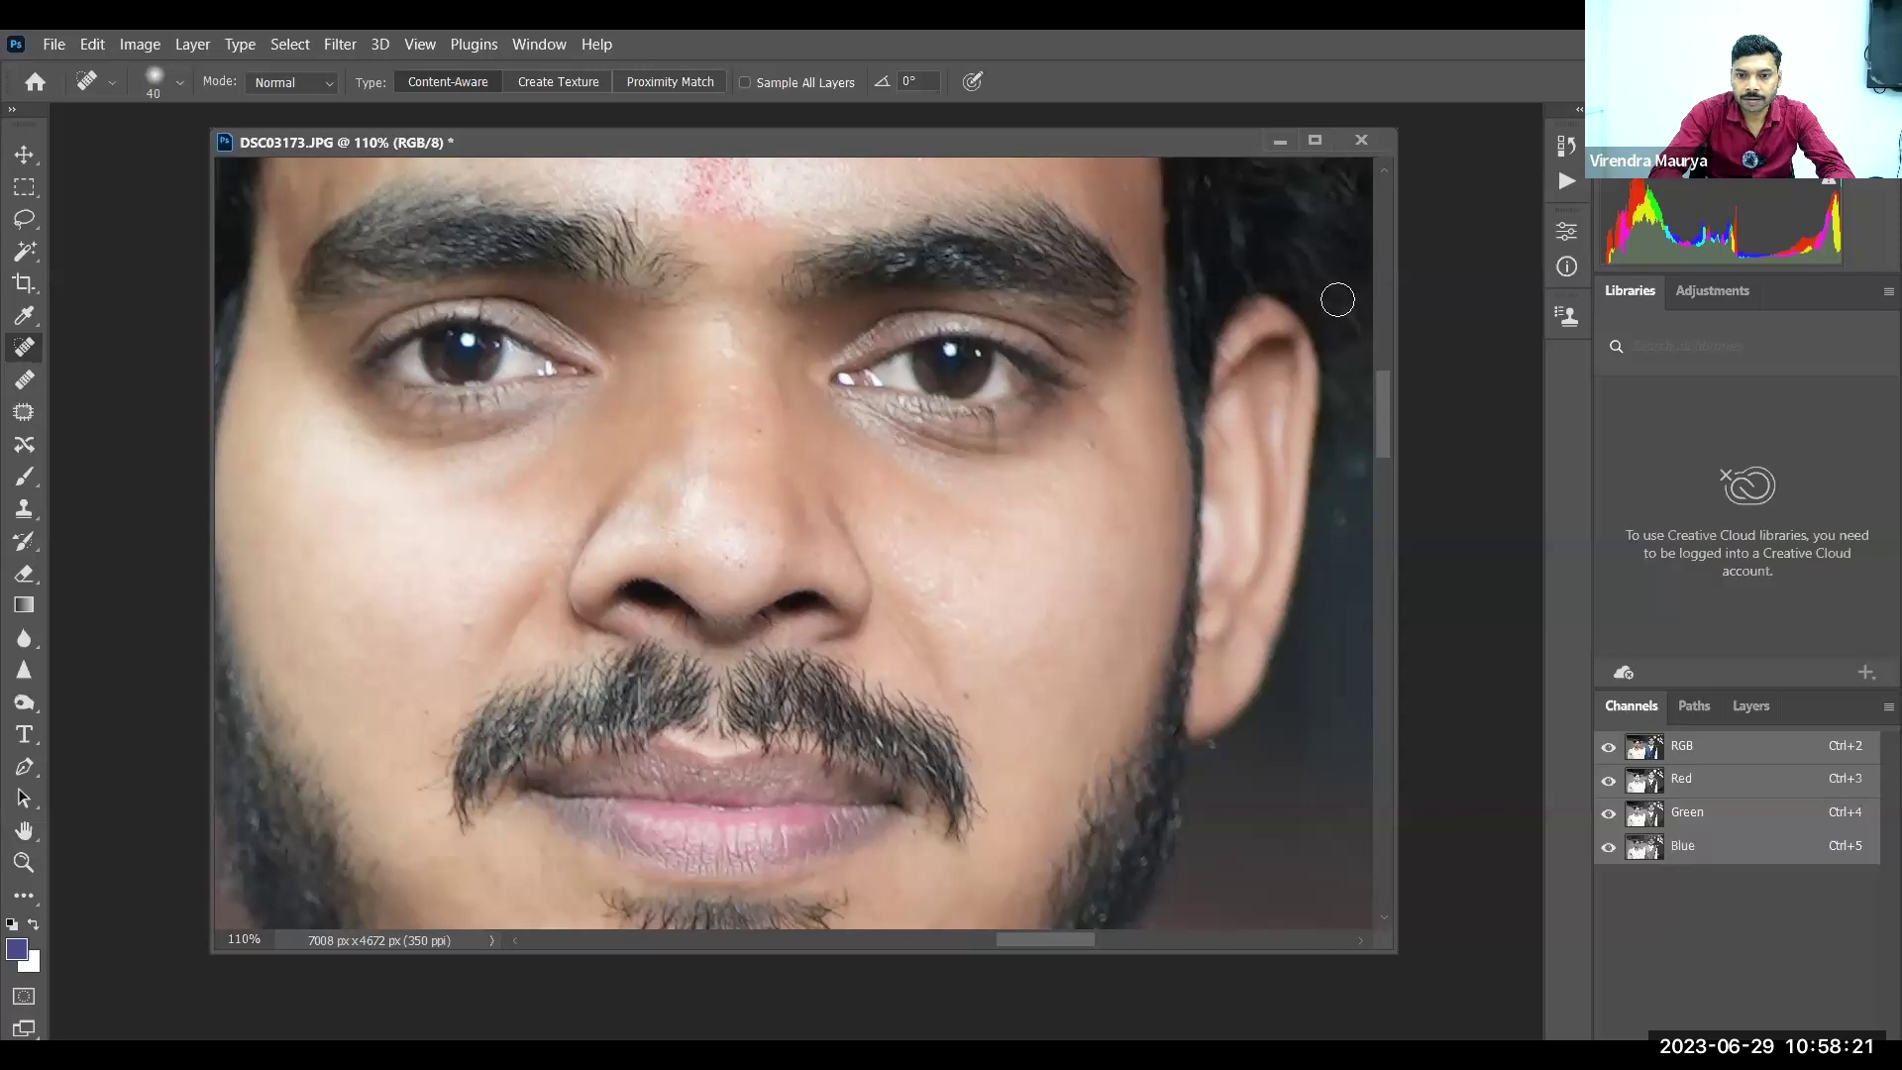
Enlarge the Spot Healing Brush to 70 px and heal the shiny bumps in the middle of the forehead
left_click_drag(1383, 400, 1381, 341)
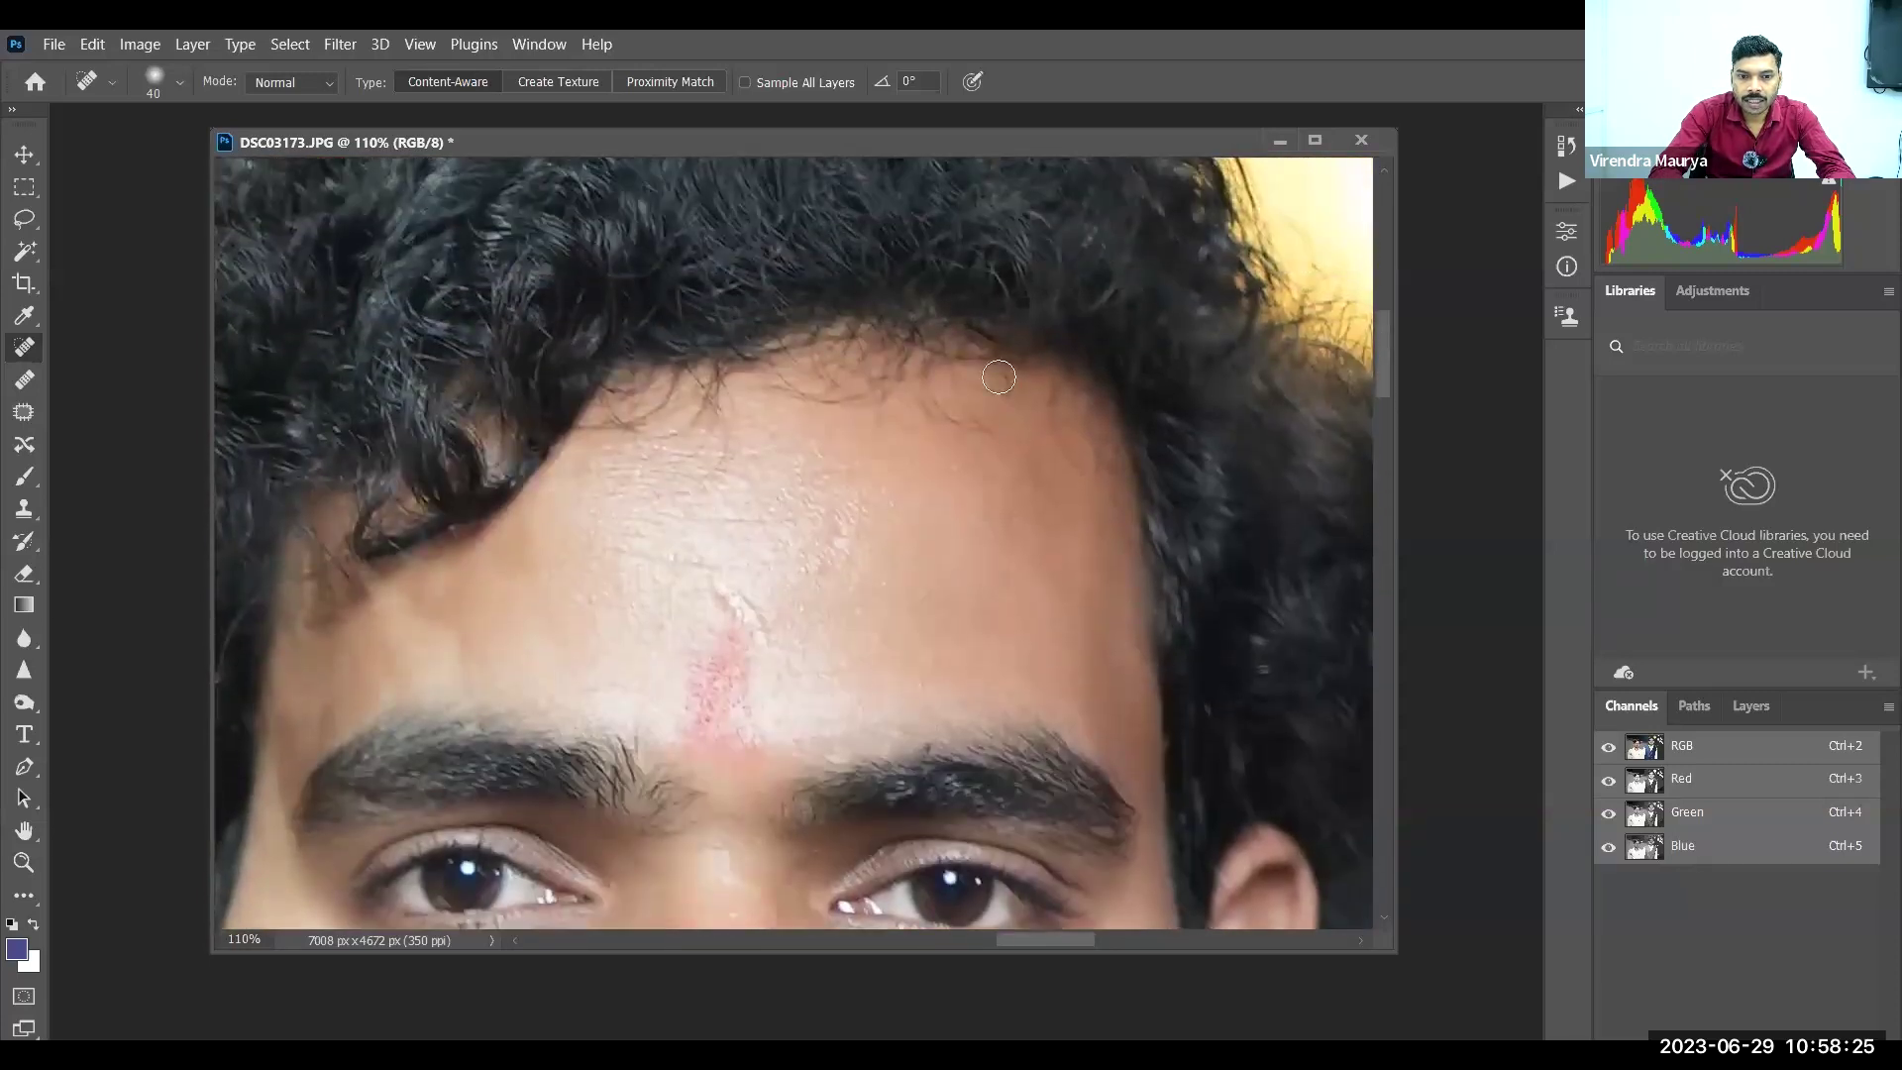
key("bracketright")
key("bracketright")
key("bracketright")
key("bracketright")
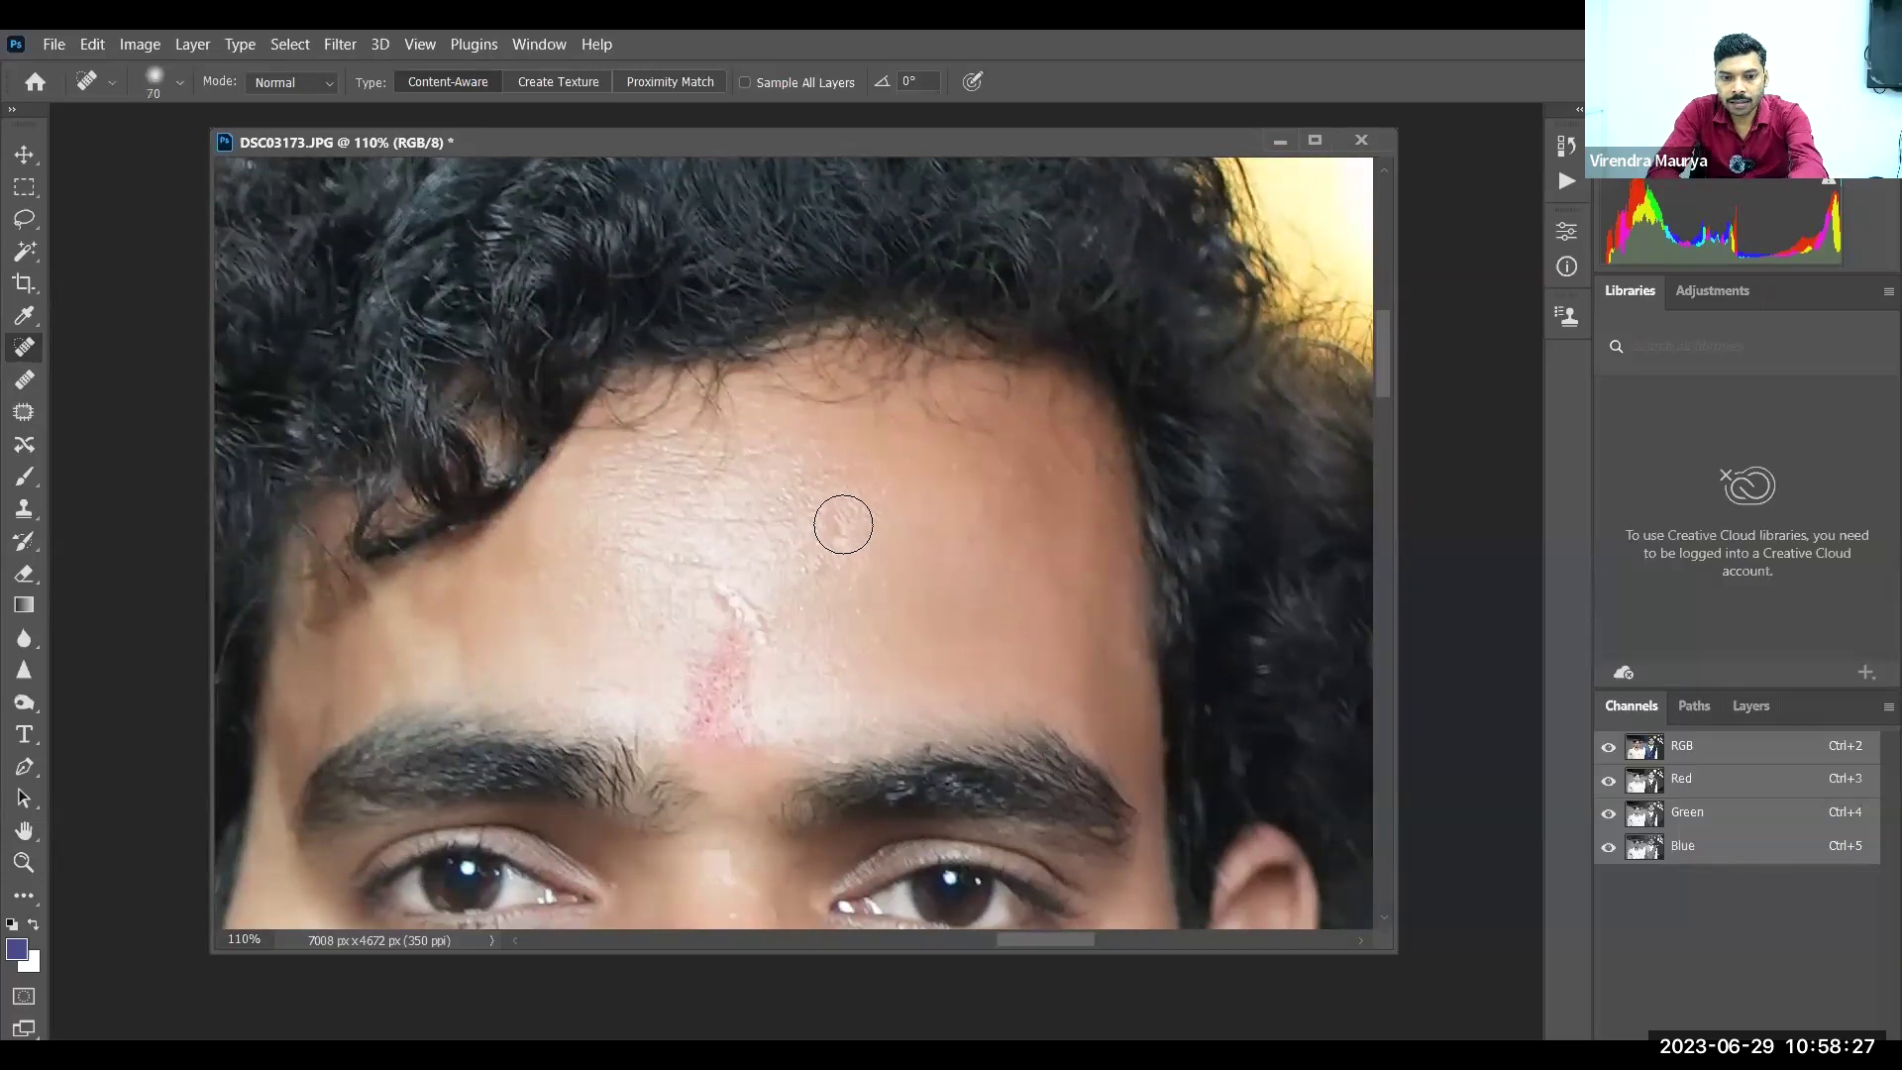
left_click(837, 519)
left_click(834, 513)
mouse_move(815, 560)
left_mouse_down()
mouse_move(830, 572)
mouse_move(852, 517)
mouse_move(797, 555)
mouse_move(841, 574)
left_mouse_up()
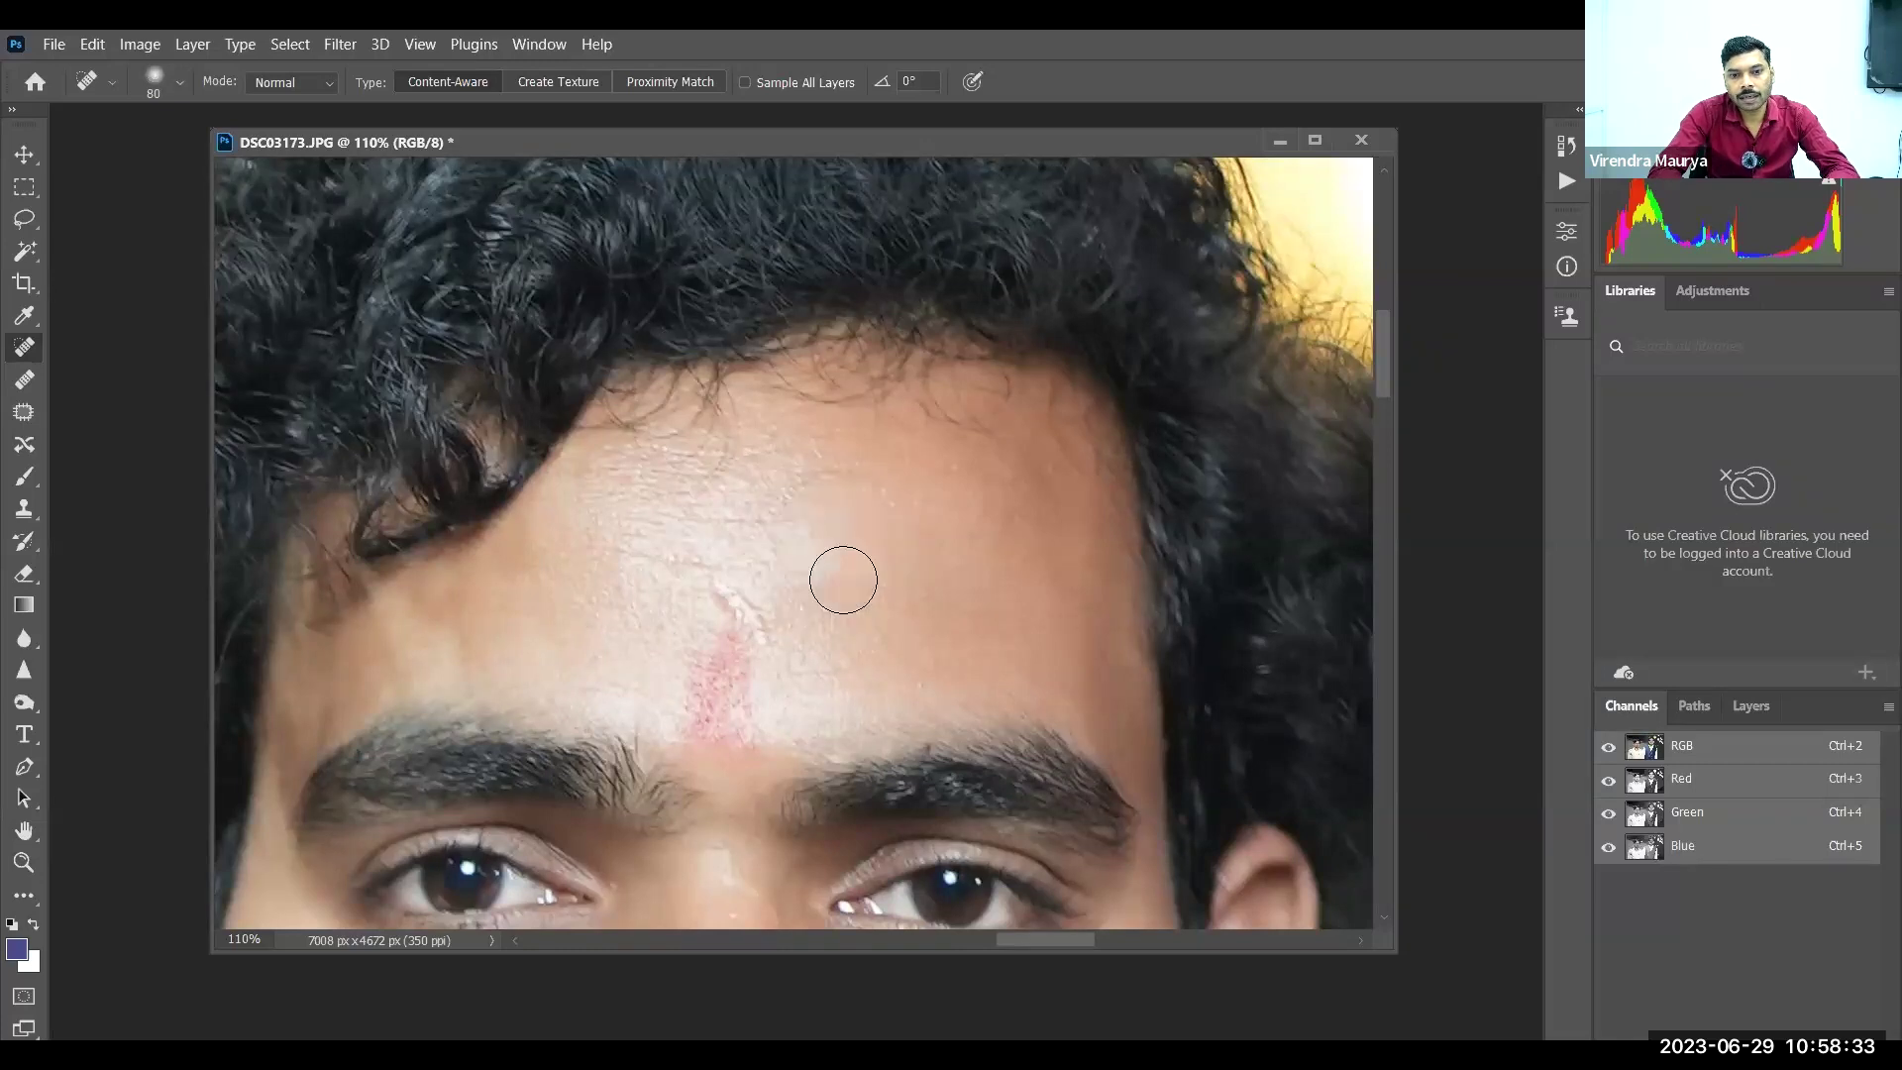
Reduce the Spot Healing Brush to 45 px and heal the small spots on the forehead above the eyebrow
key("bracketleft")
key("bracketleft")
key("bracketleft")
key("bracketleft")
left_click(929, 665)
left_click(937, 651)
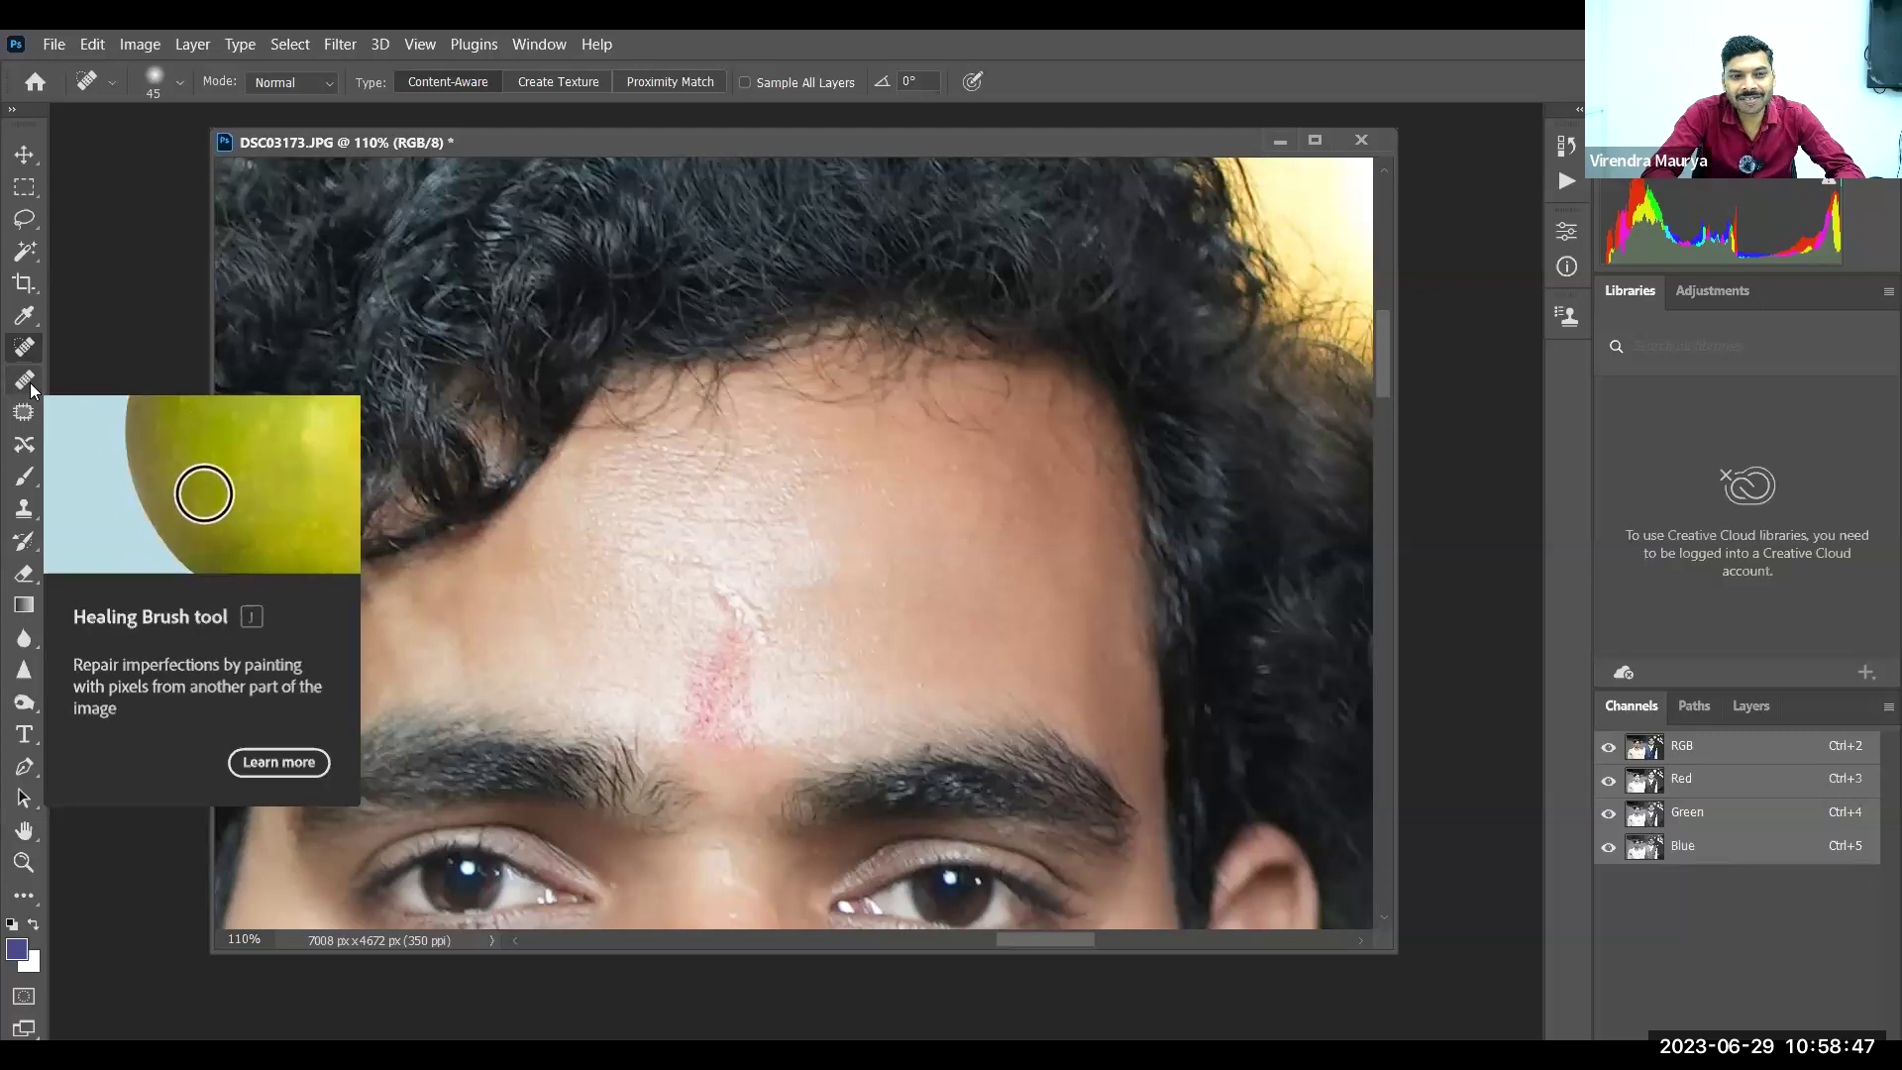
Try to set a sample source on the forehead skin with the Spot Healing Brush
left_click(911, 645, "alt")
left_click(1098, 483)
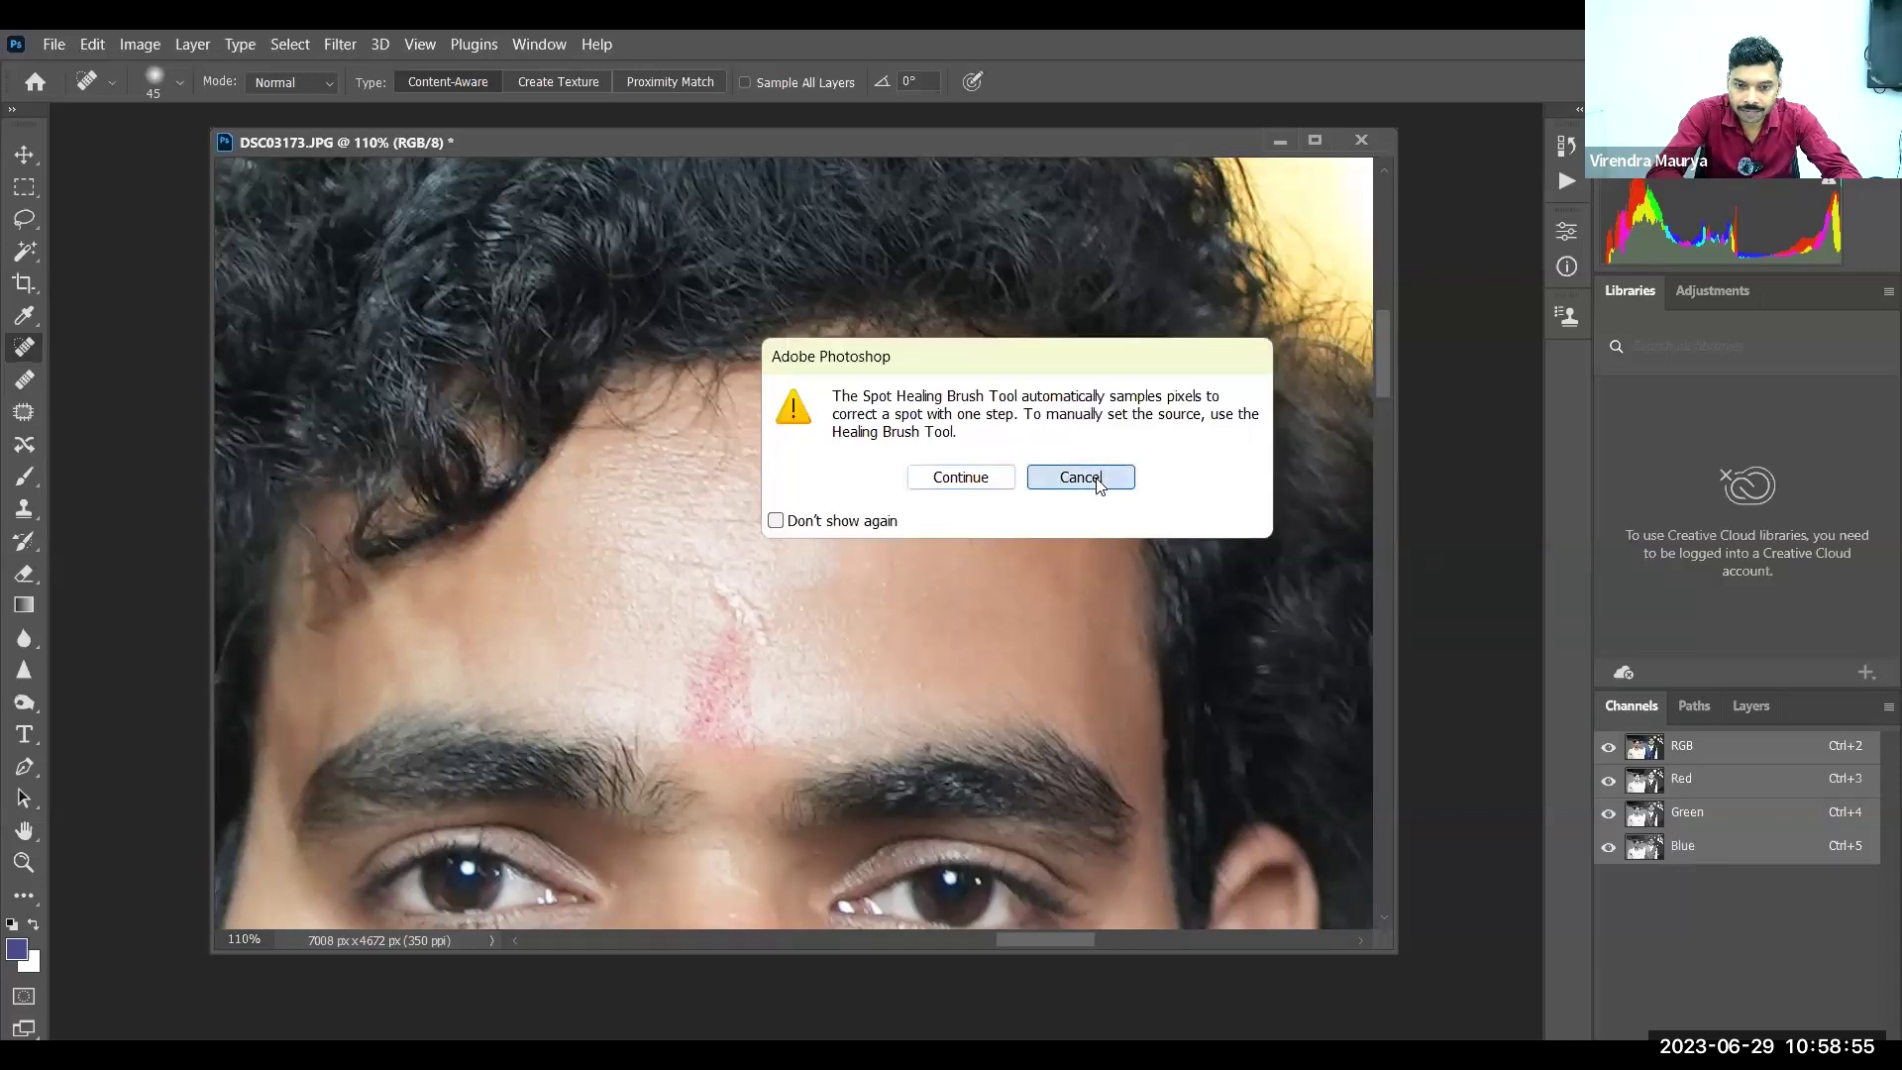
left_click(856, 660, "alt")
key("Escape")
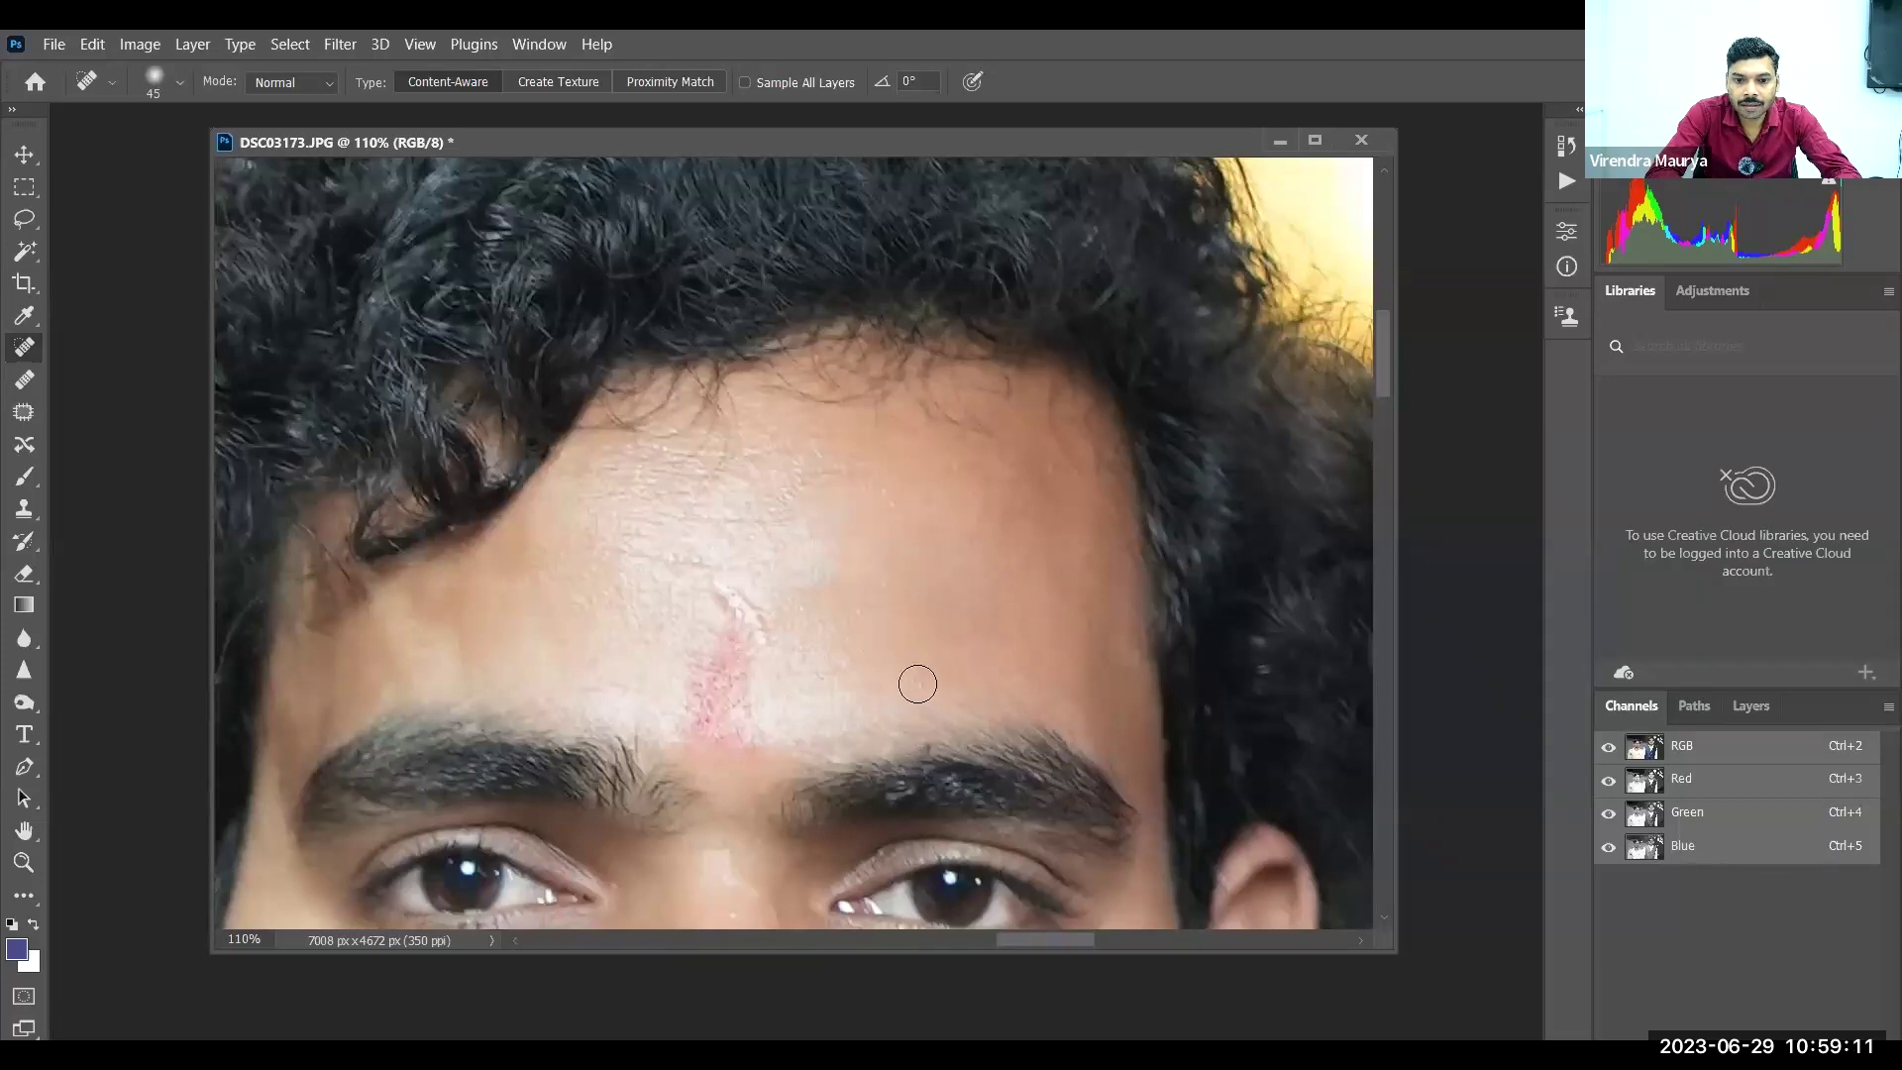
left_click(960, 643, "alt")
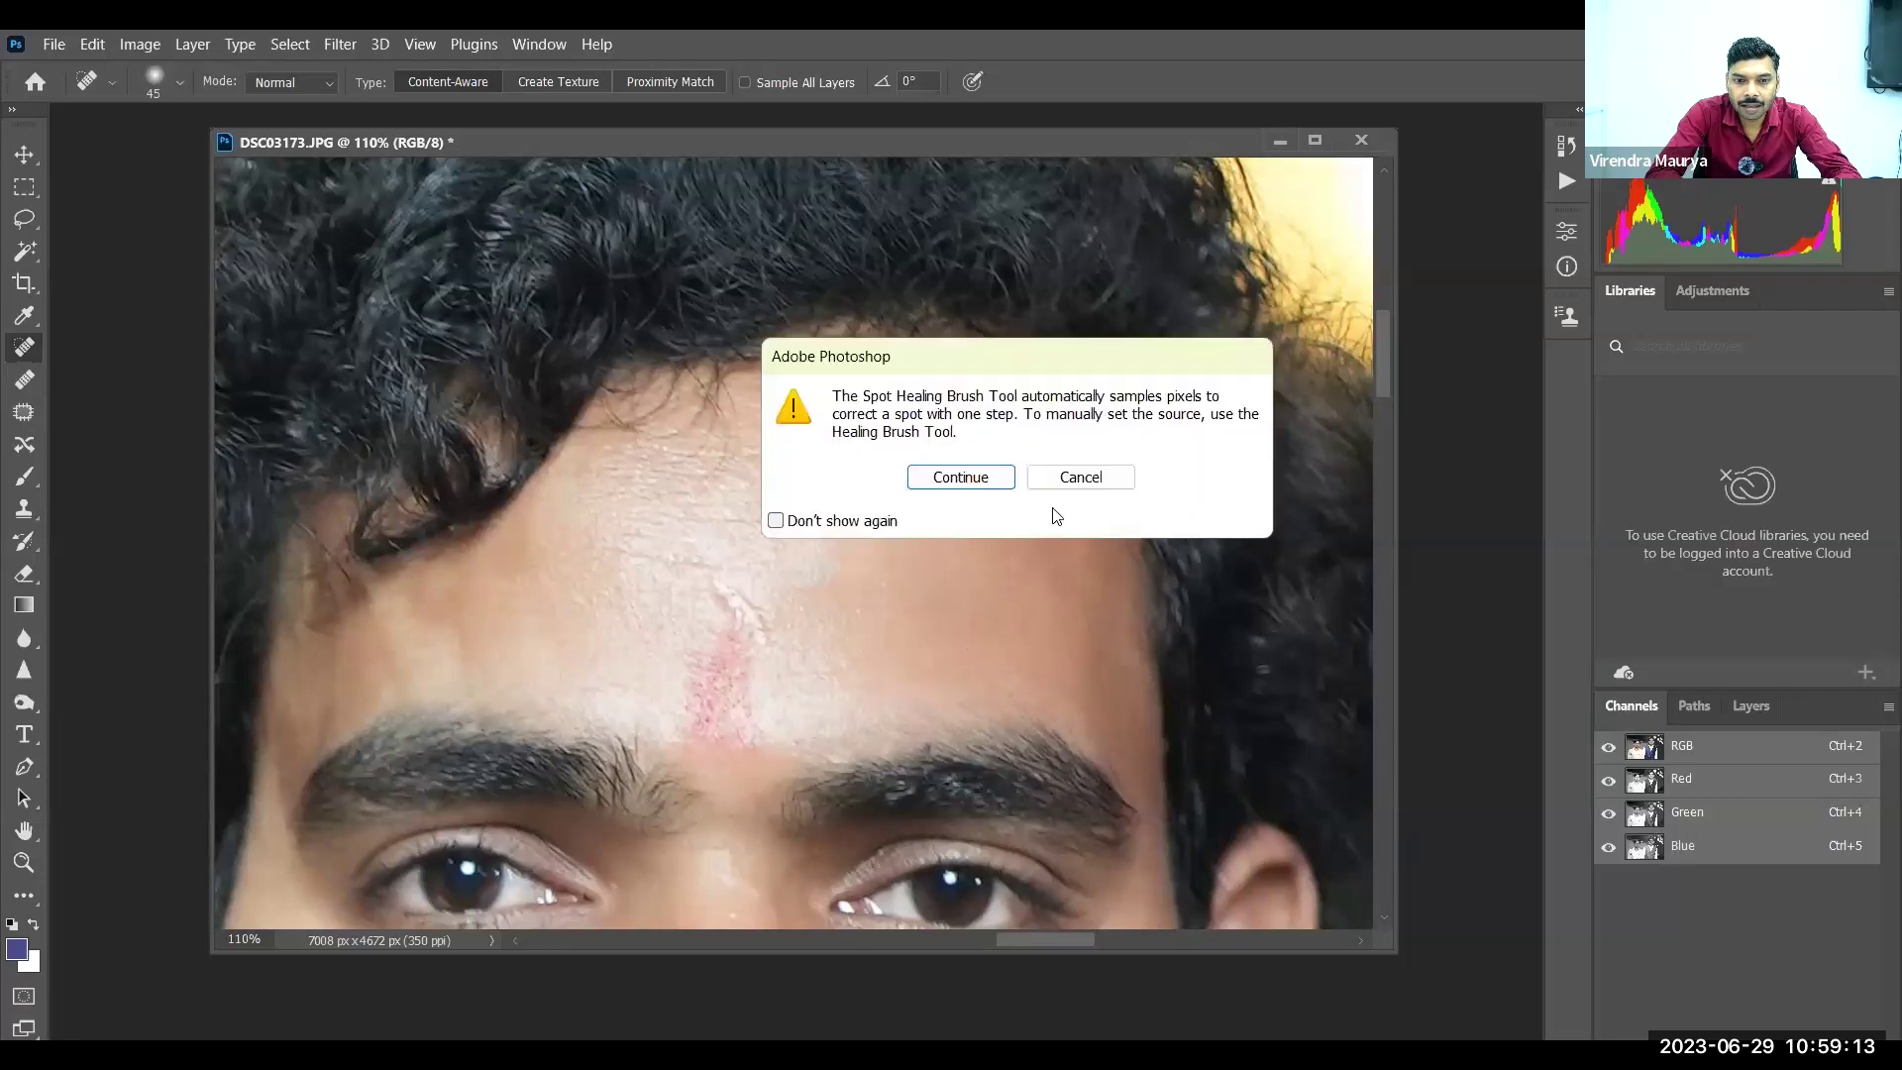
key("Escape")
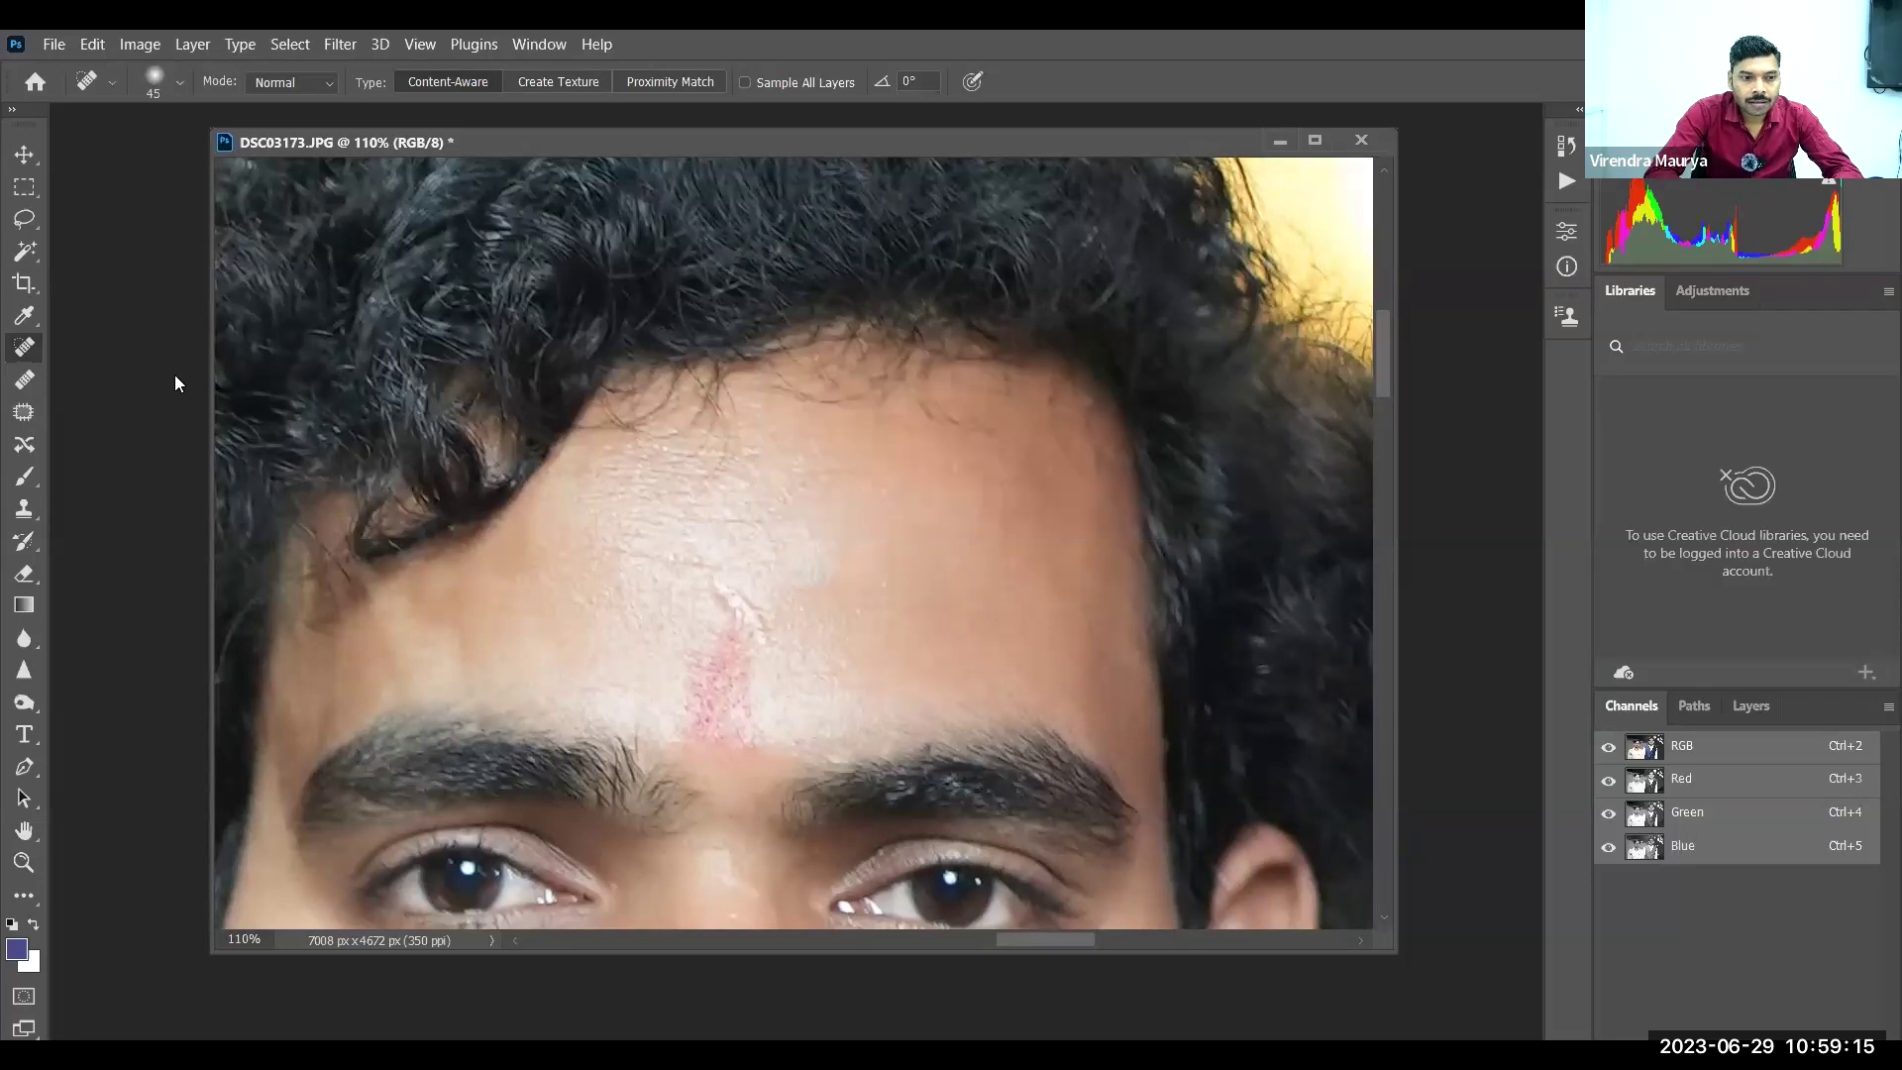
Sample clean forehead skin above the eyebrow with the Healing Brush, enlarge the brush to 125 px and heal the skin beside the red mark
left_click(28, 386)
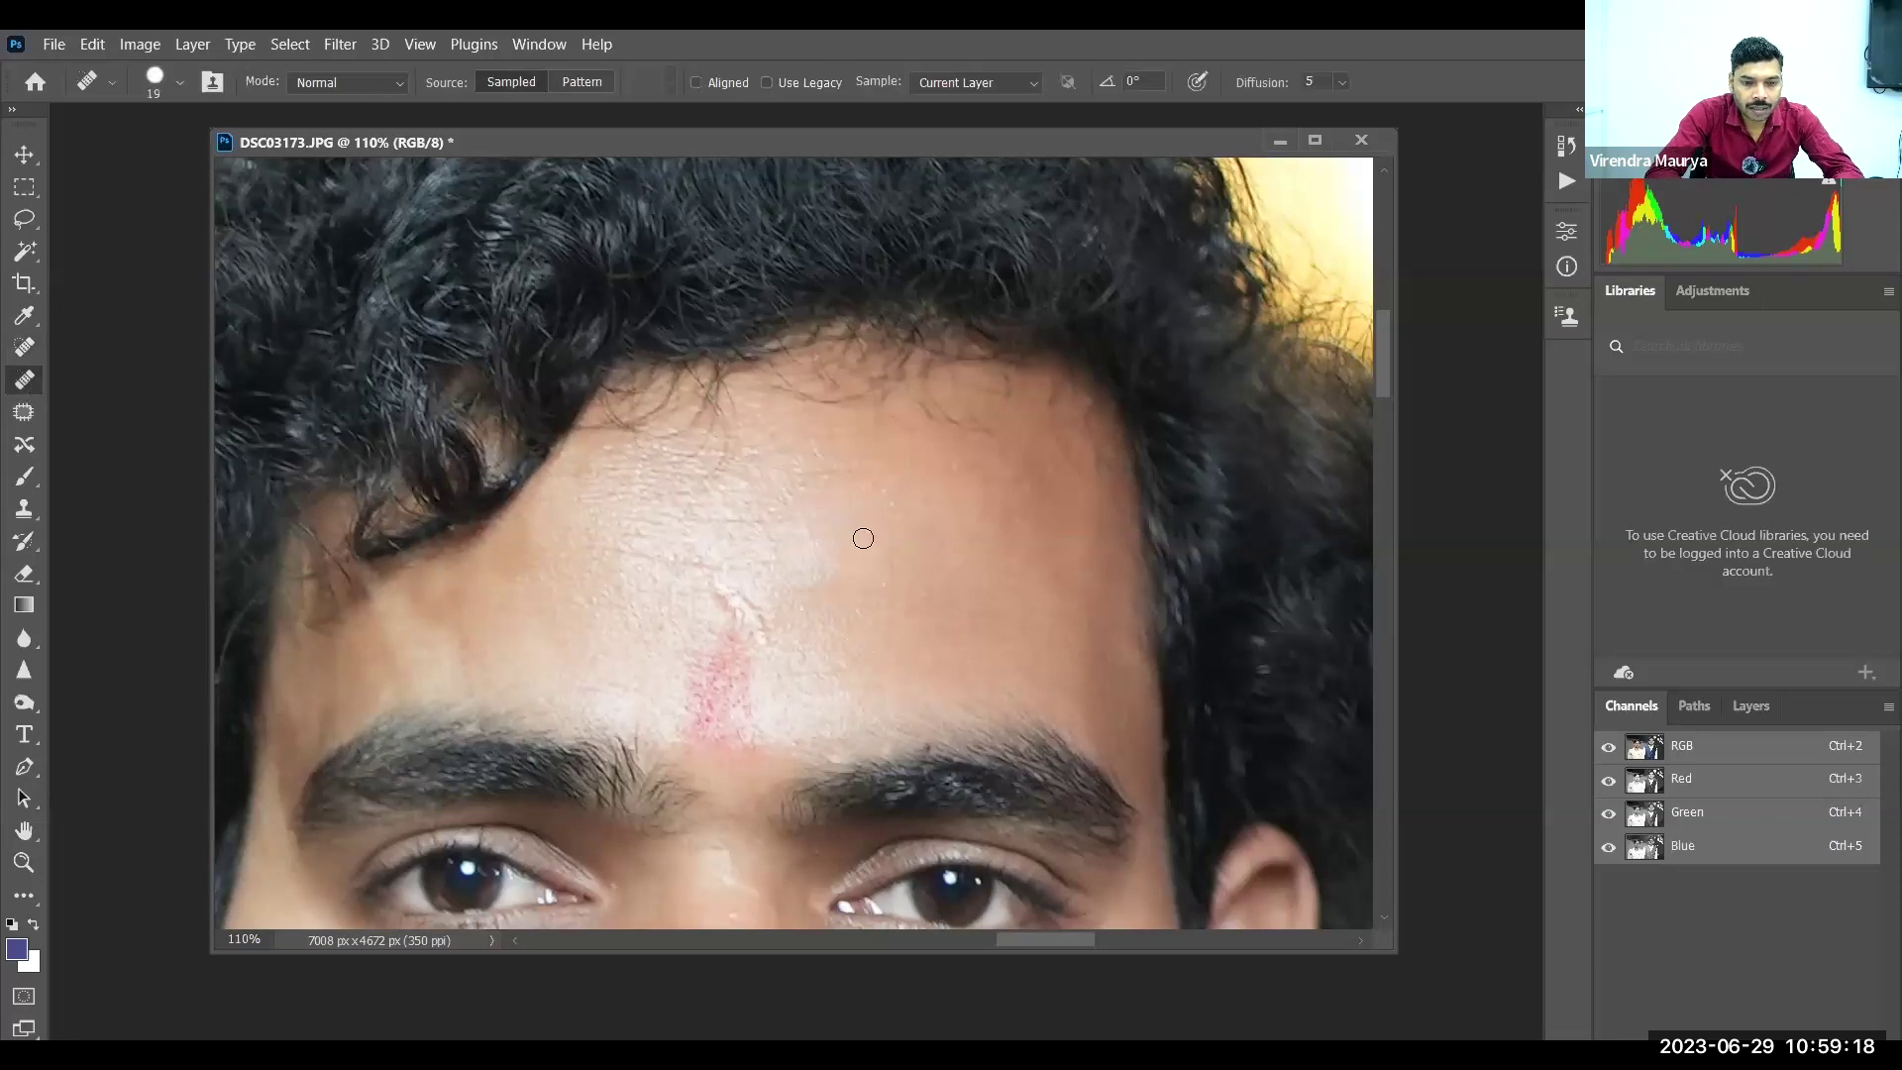
left_click(851, 660, "alt")
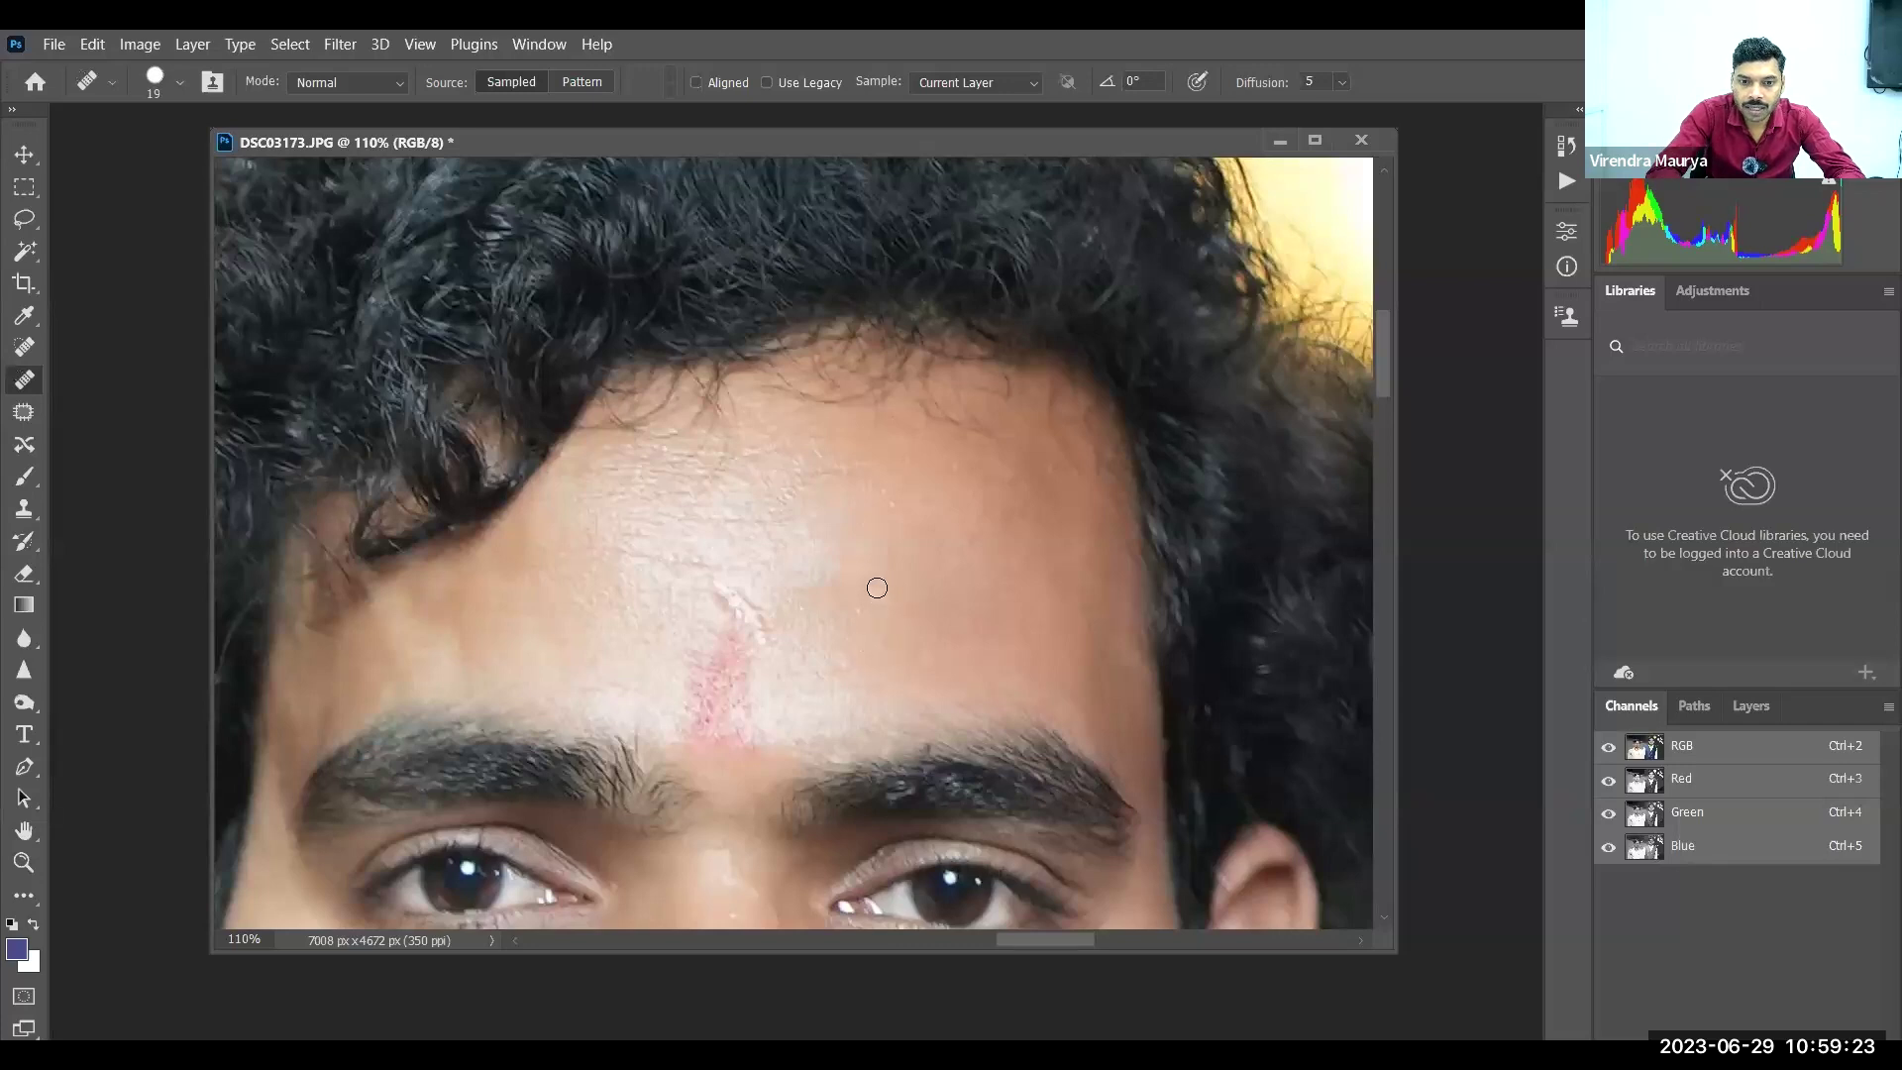
key("bracketright")
key("bracketright")
key("bracketright")
key("bracketright")
key("bracketright")
key("bracketright")
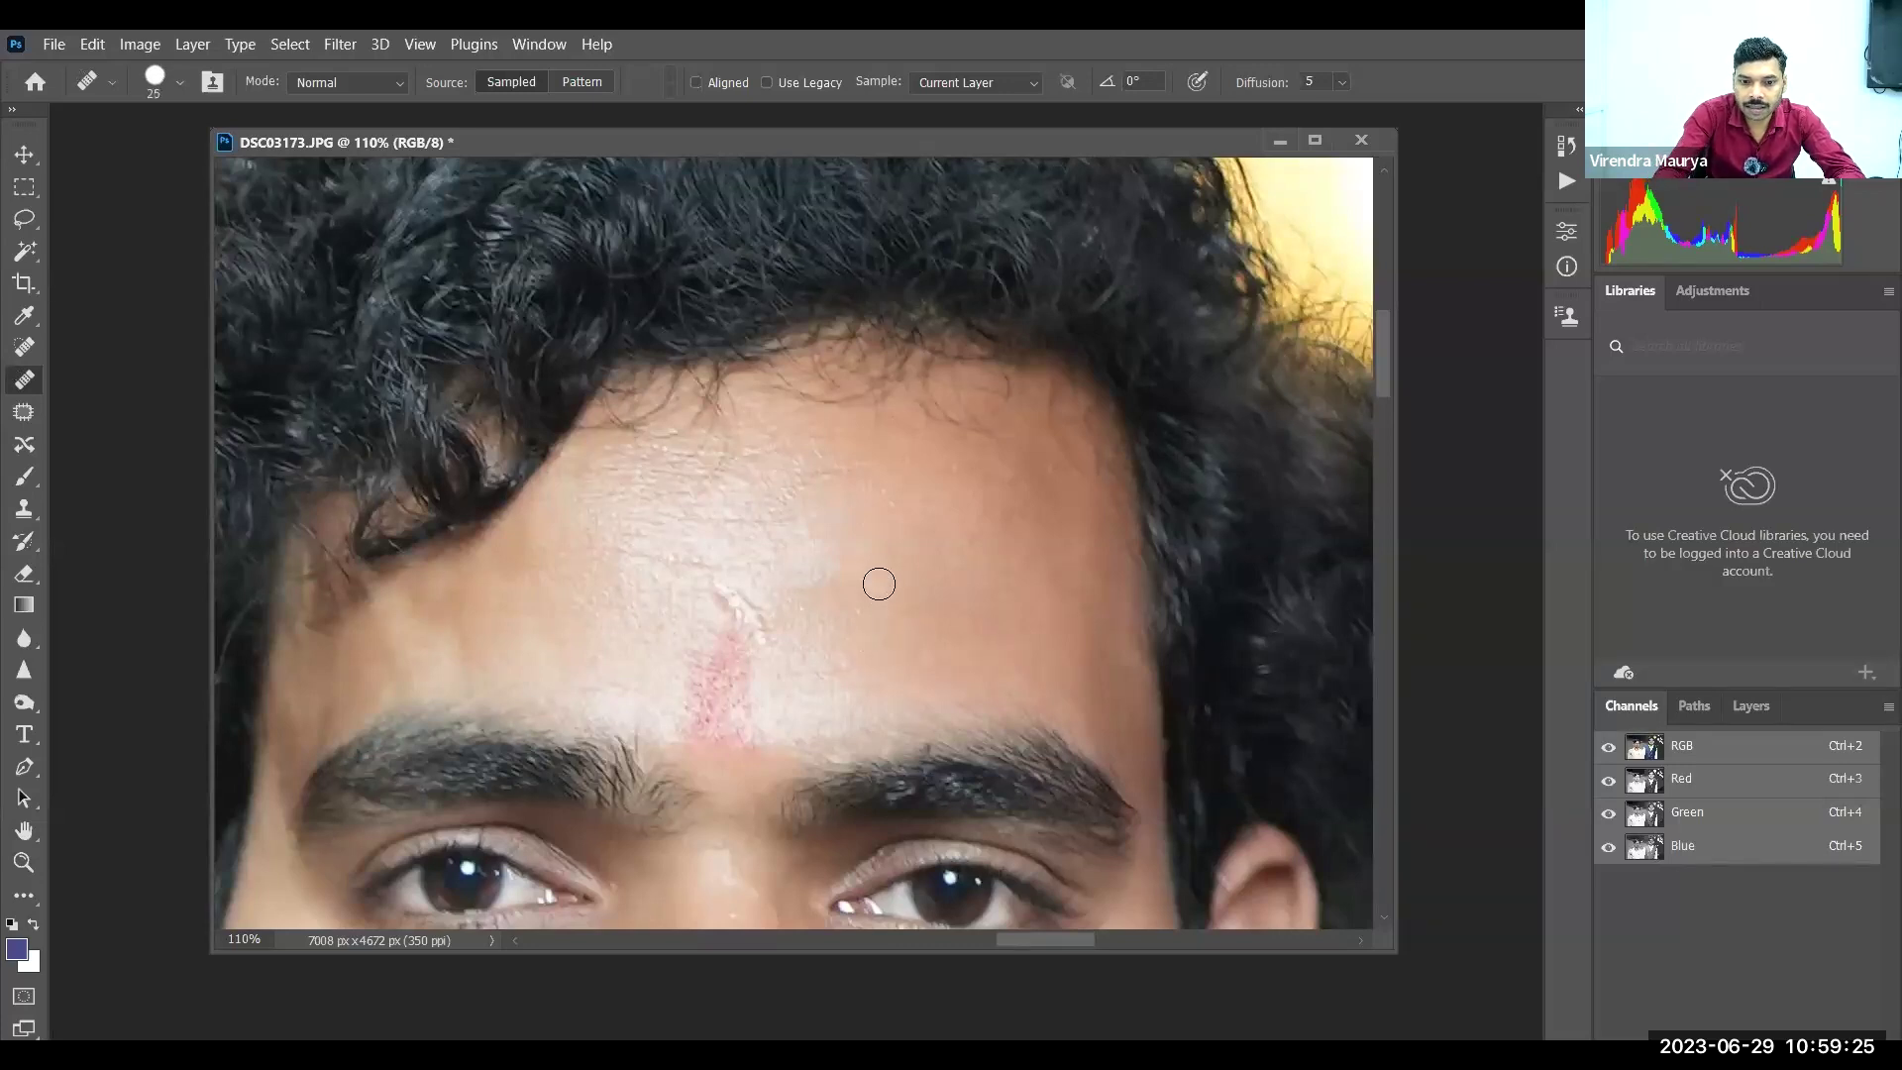
key("bracketright")
key("bracketright")
key("bracketright")
key("bracketright")
key("bracketright")
key("bracketright")
left_click_drag(878, 584, 887, 604)
key("bracketleft")
key("bracketleft")
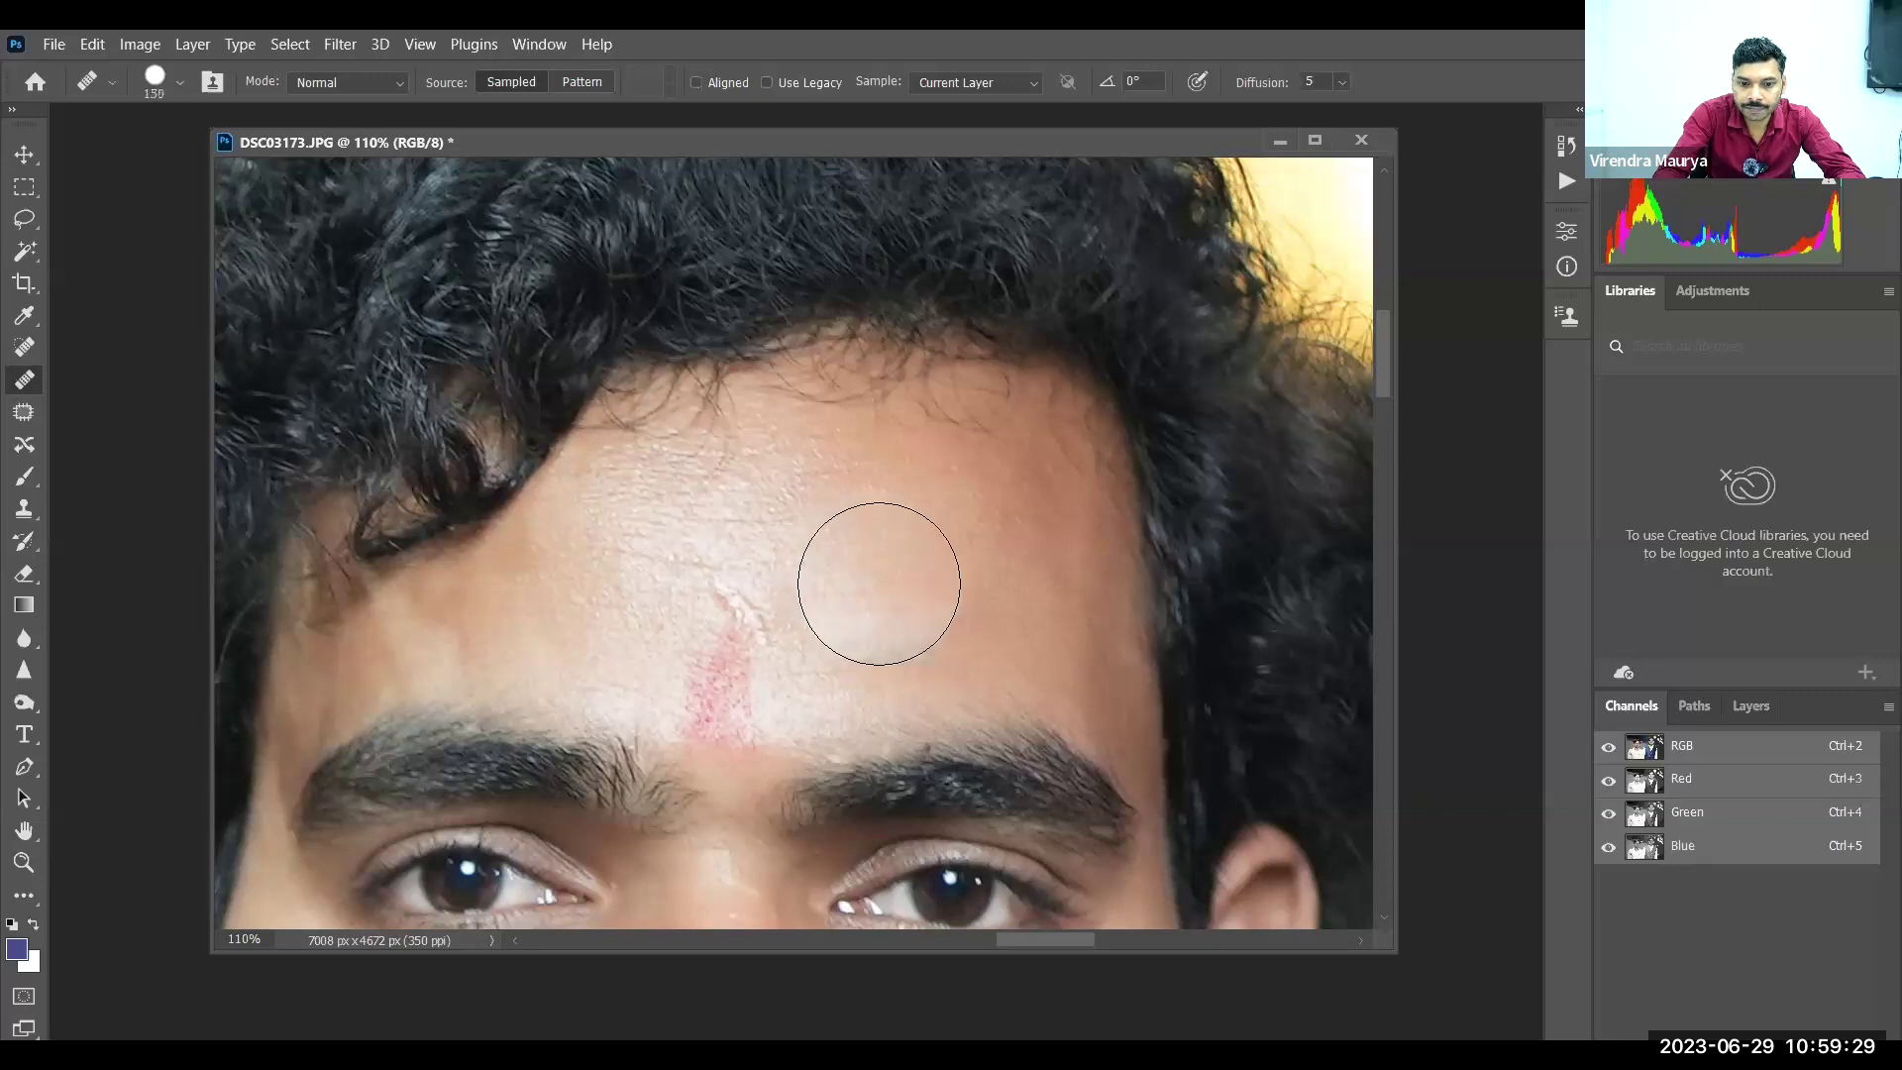
Paint the sampled skin with the Healing Brush over the area just above the eyebrow and the forehead beside the red mark
left_click_drag(810, 679, 810, 714)
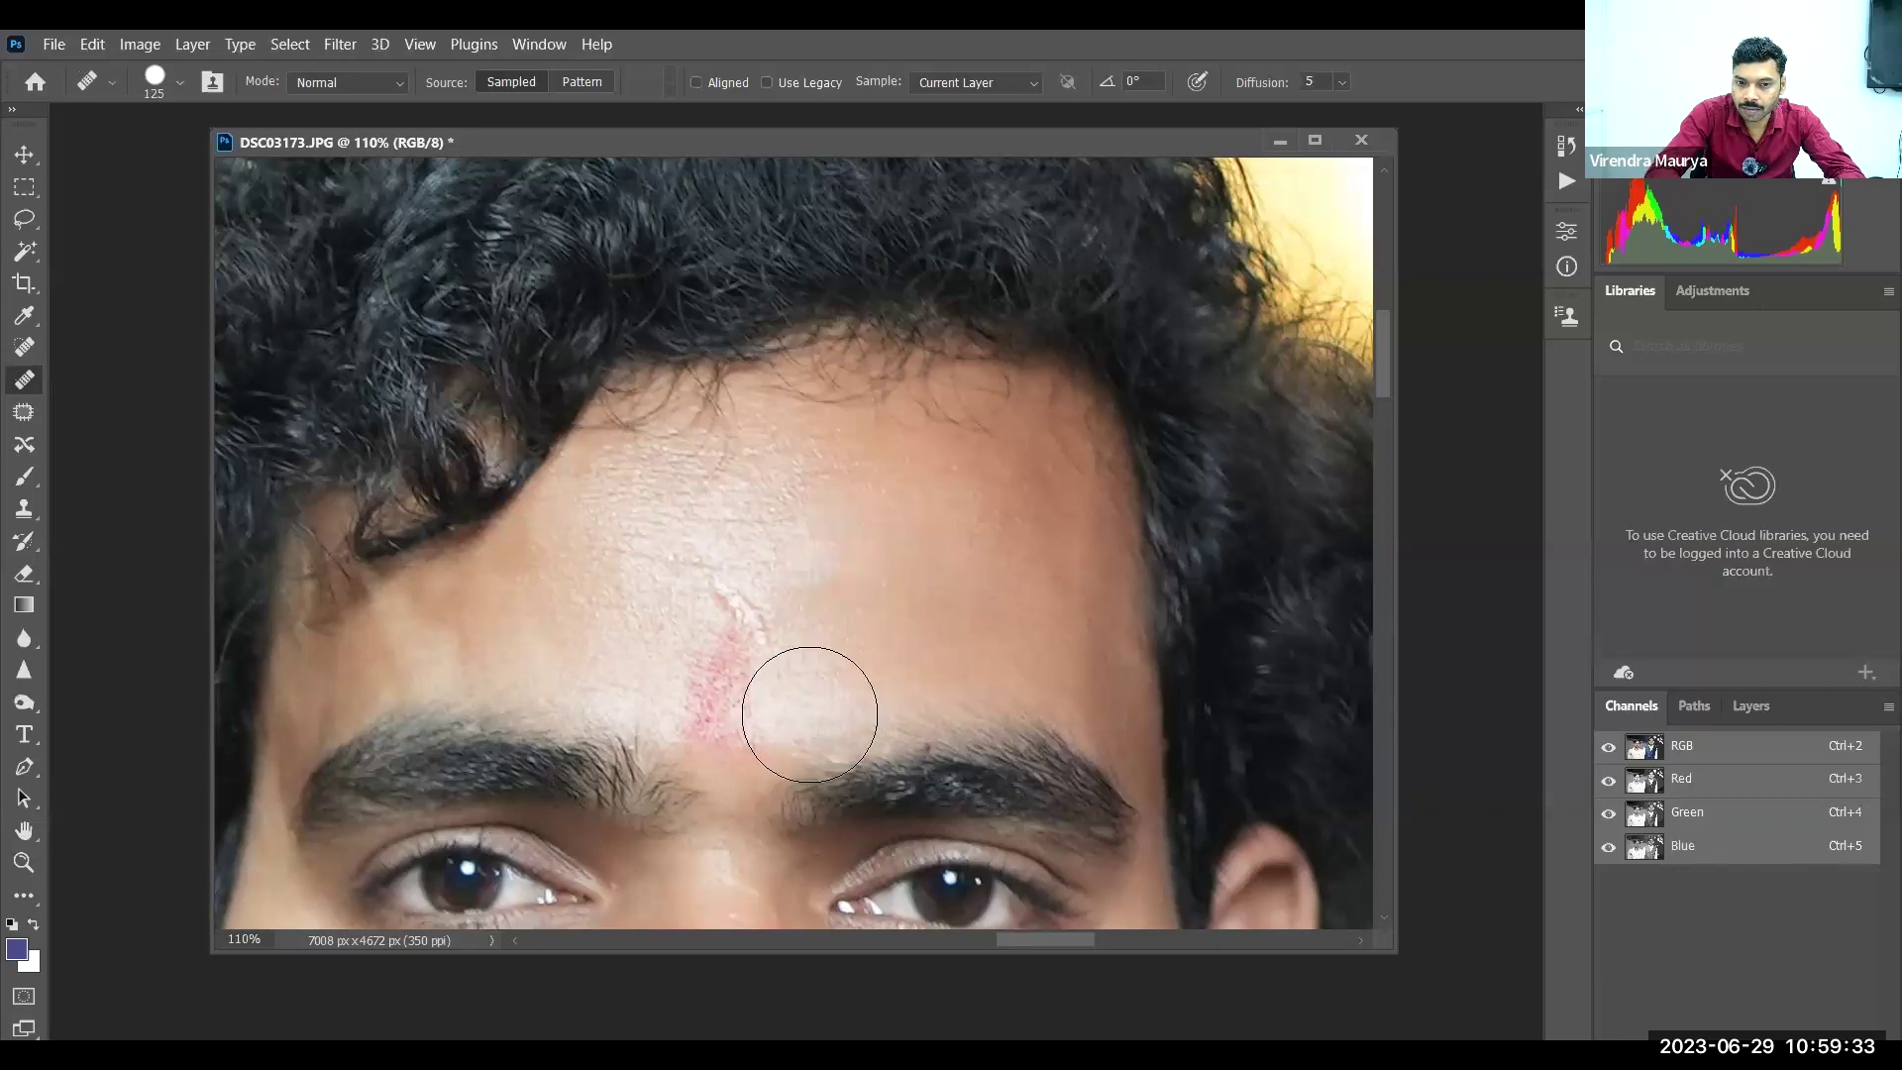
left_click_drag(889, 560, 901, 508)
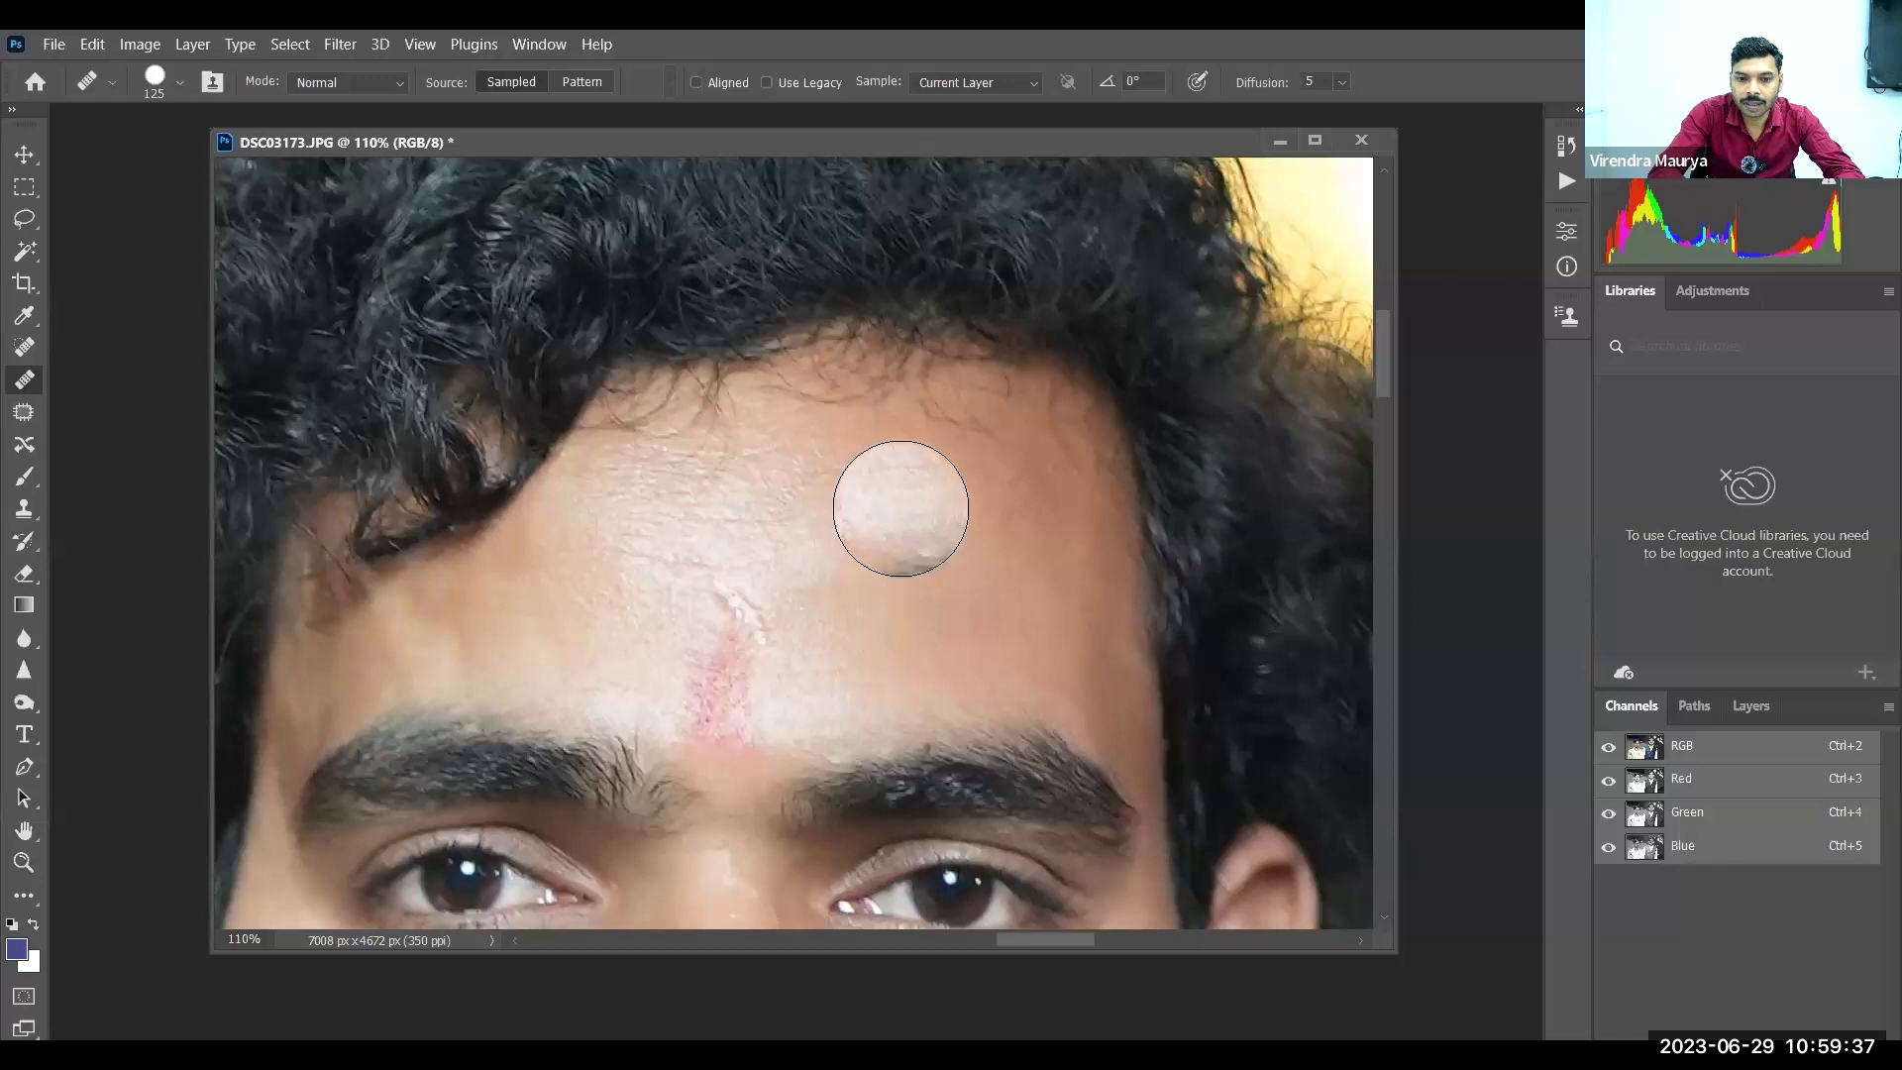
mouse_move(900, 508)
left_mouse_down()
mouse_move(775, 762)
mouse_move(914, 446)
mouse_move(908, 484)
left_mouse_up()
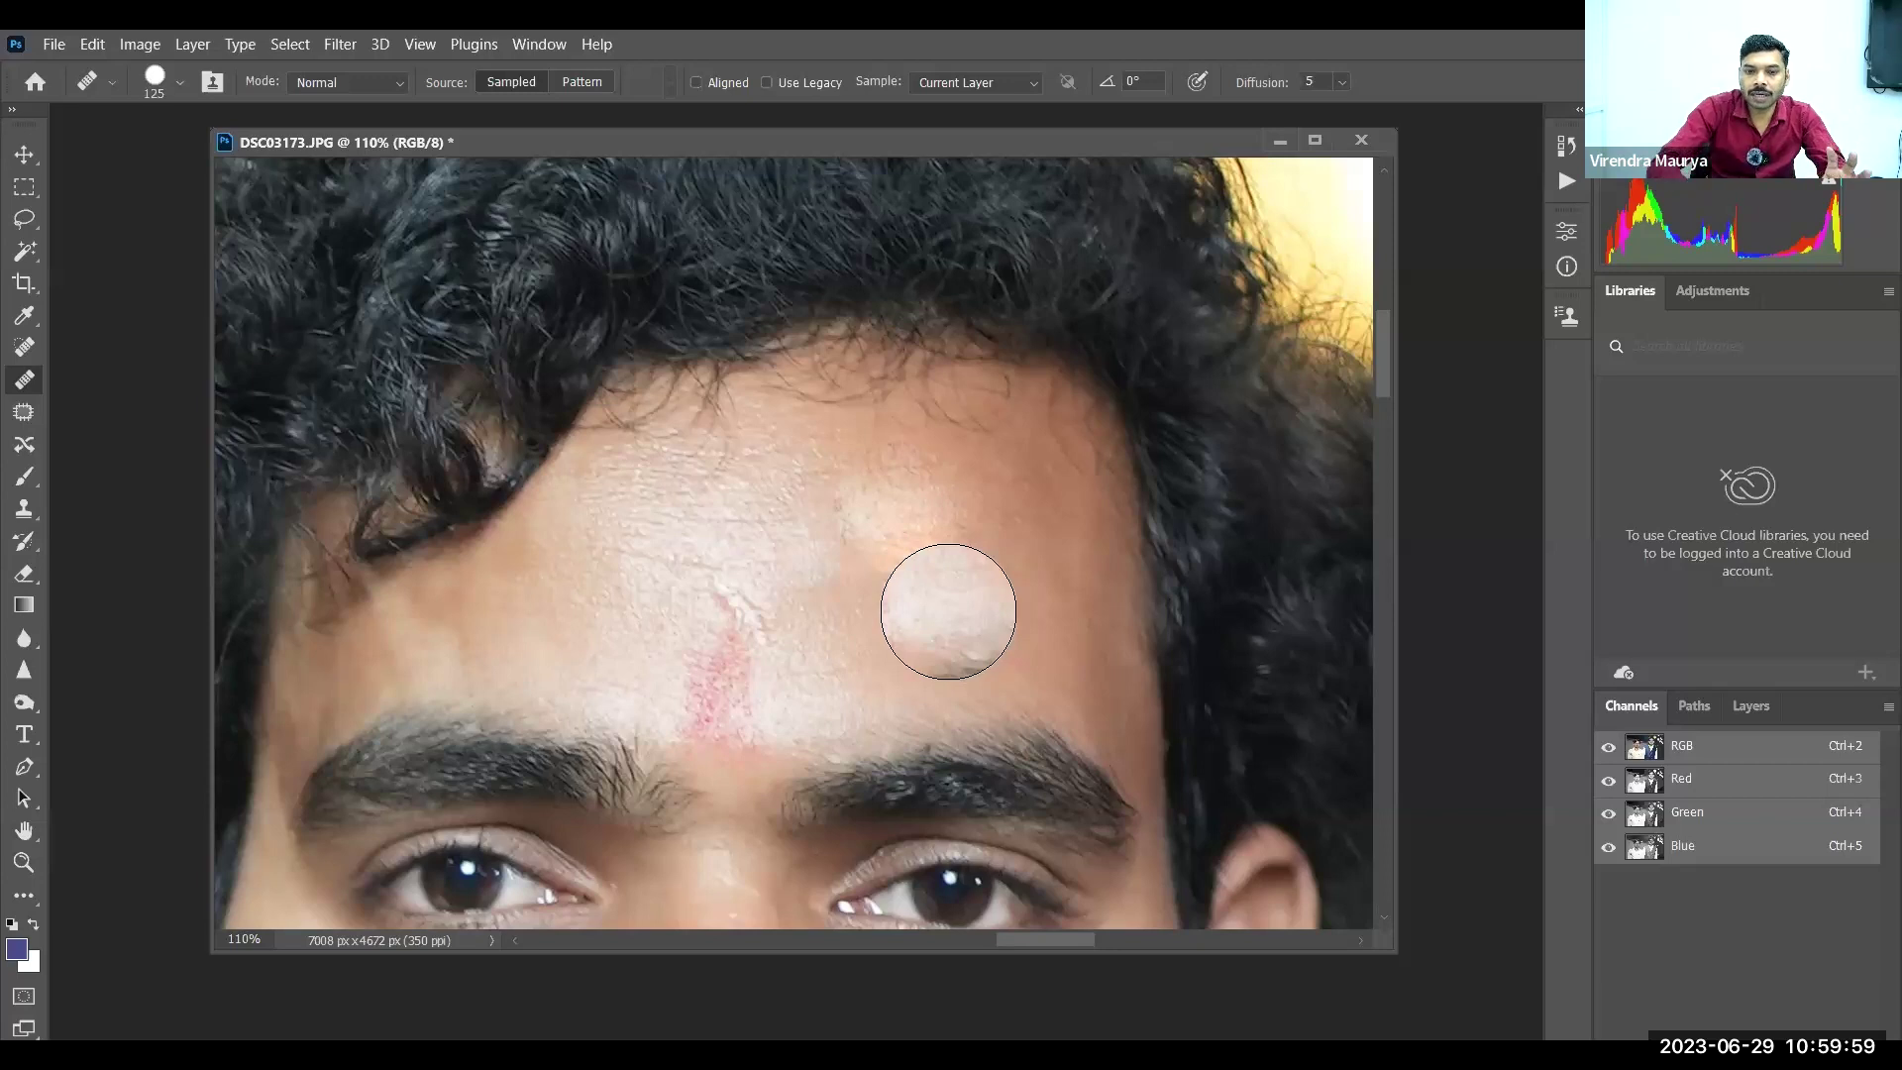
left_click(968, 593)
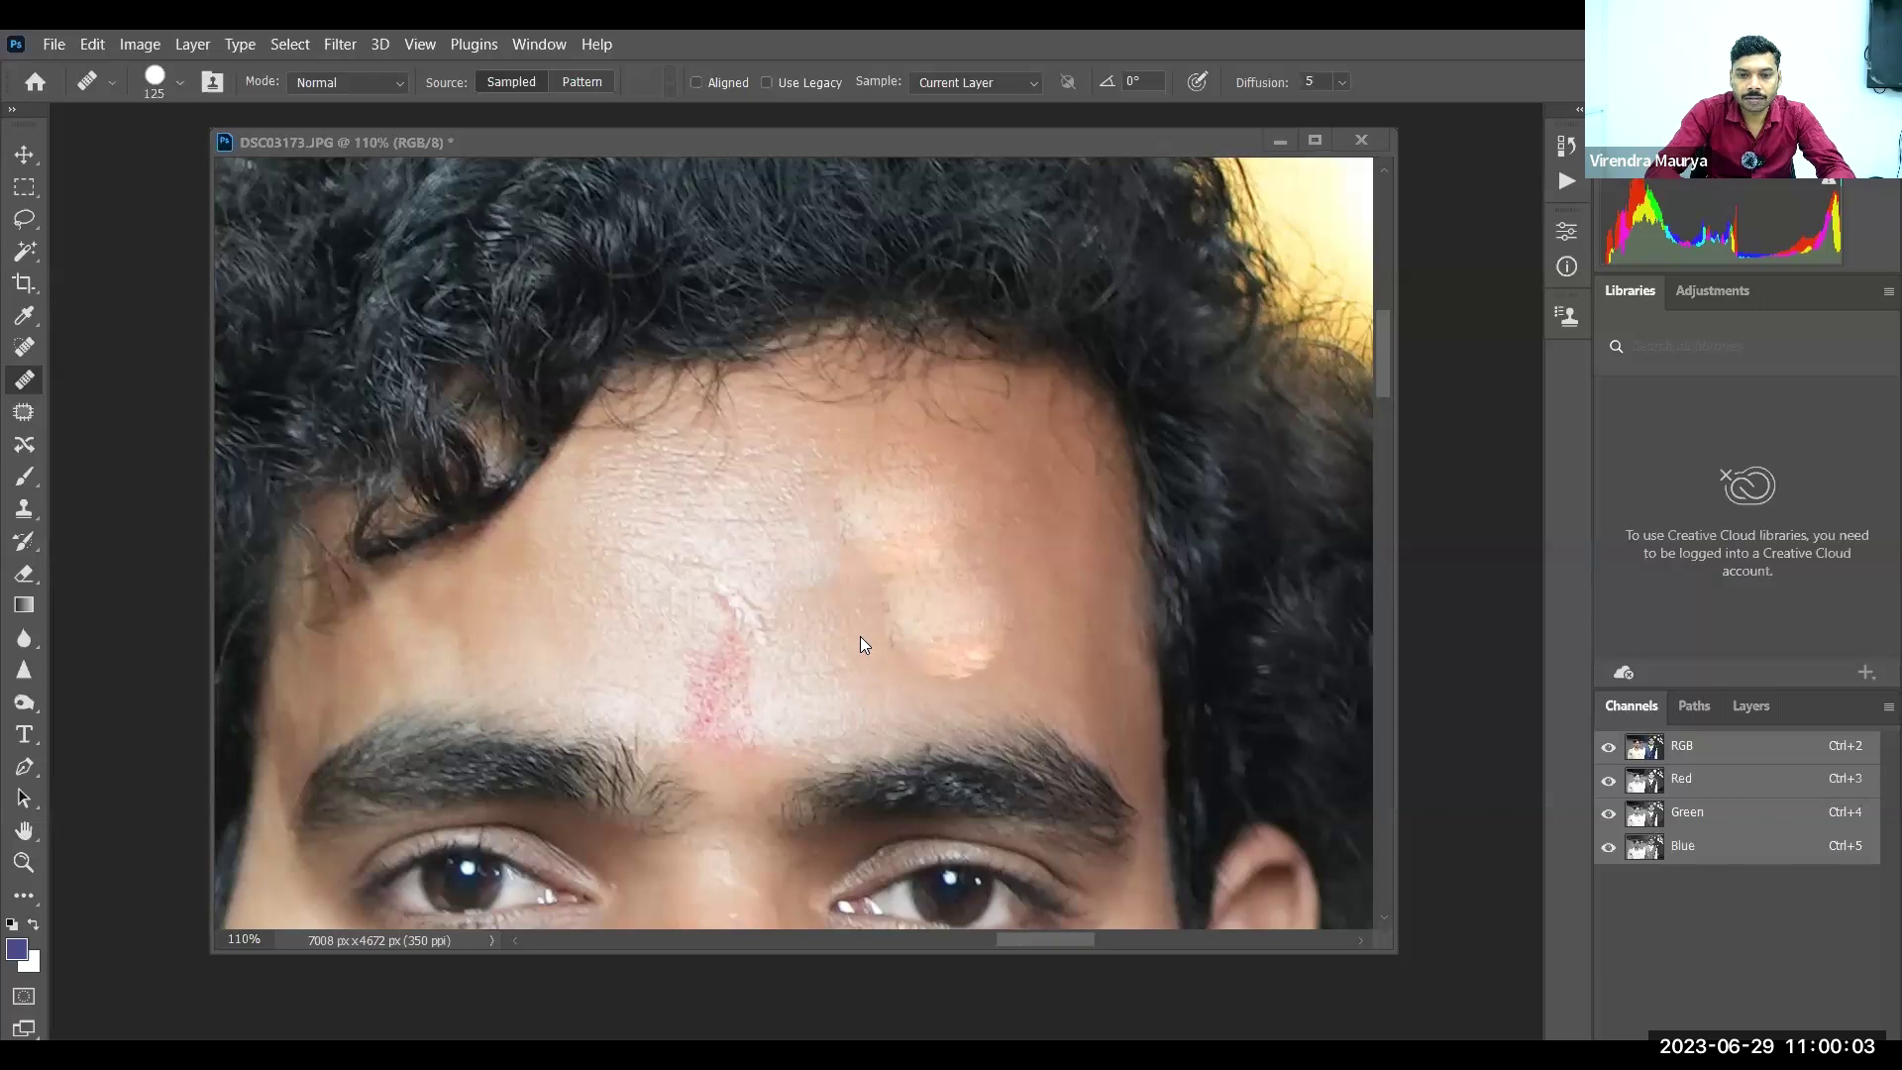
Set the Healing Brush hardness to 0% and paint over the forehead next to the light patches
left_click(857, 599)
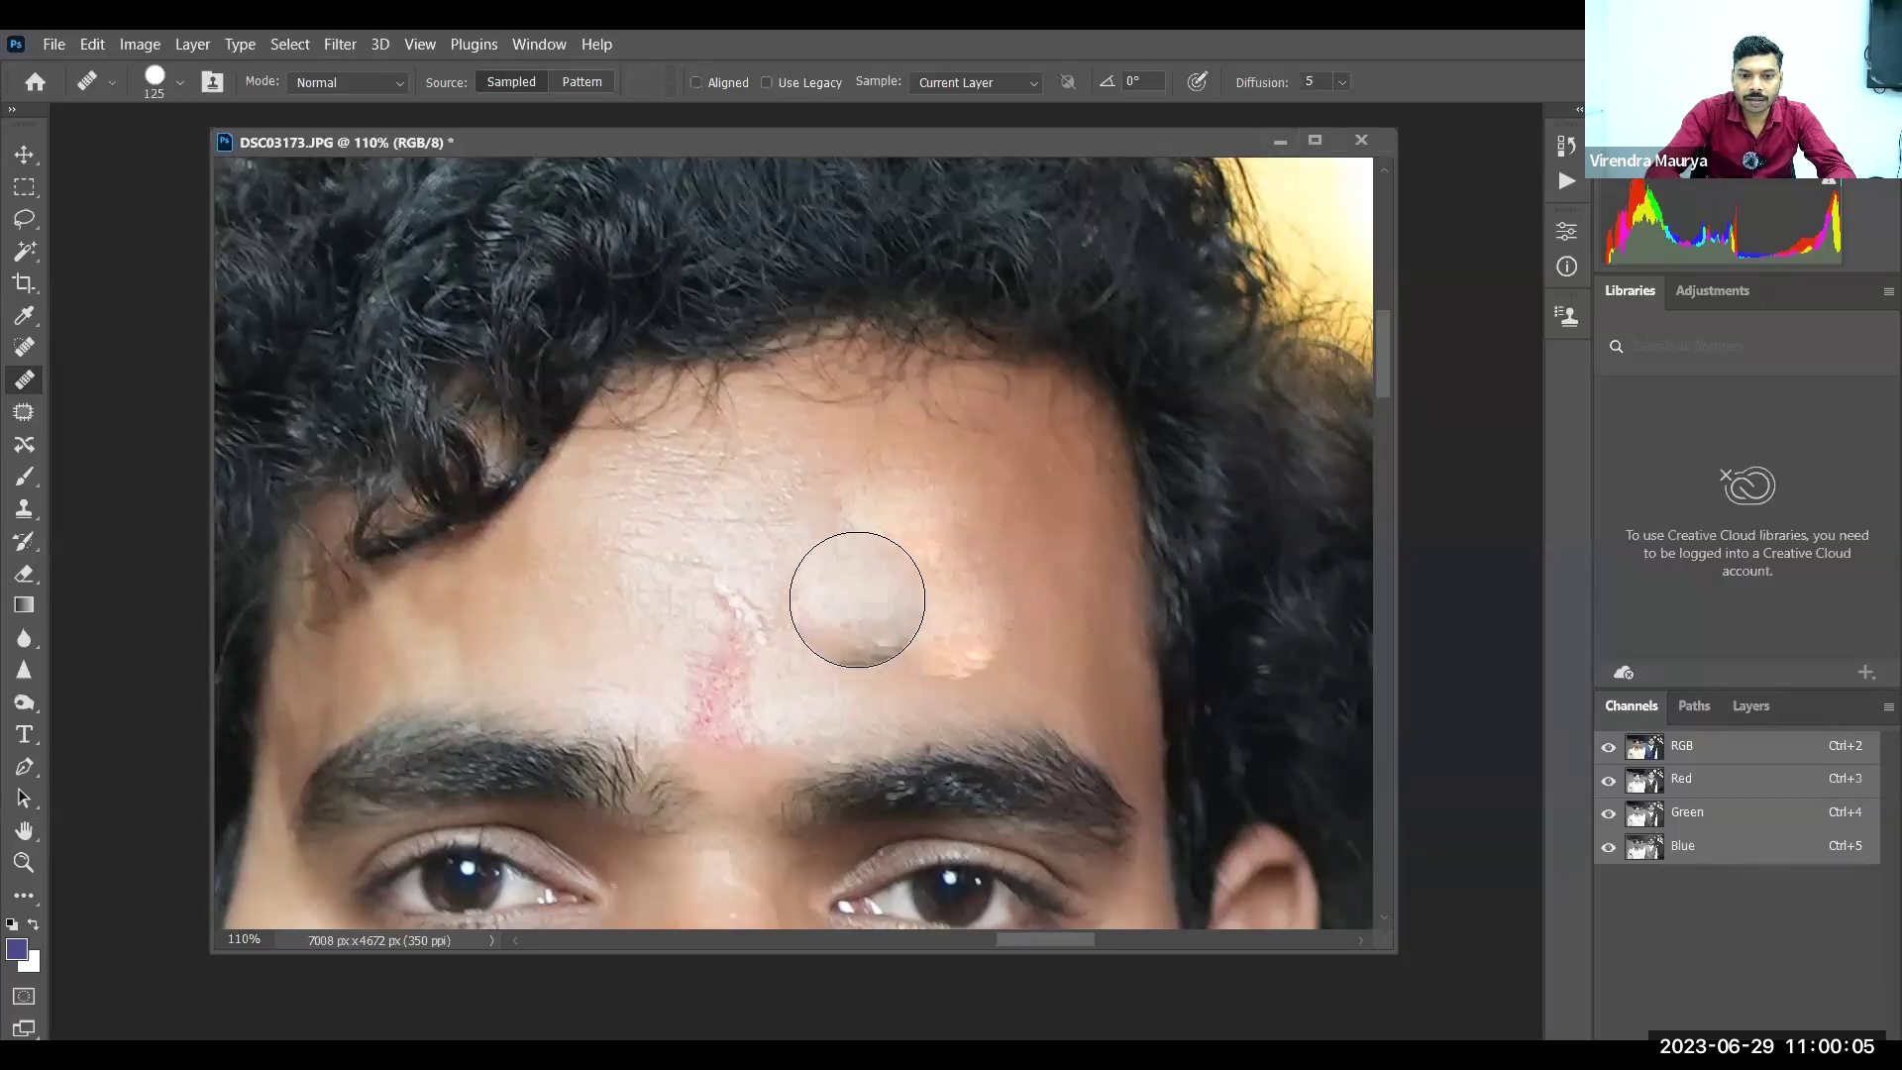
right_click(857, 599)
left_click_drag(1125, 710, 867, 685)
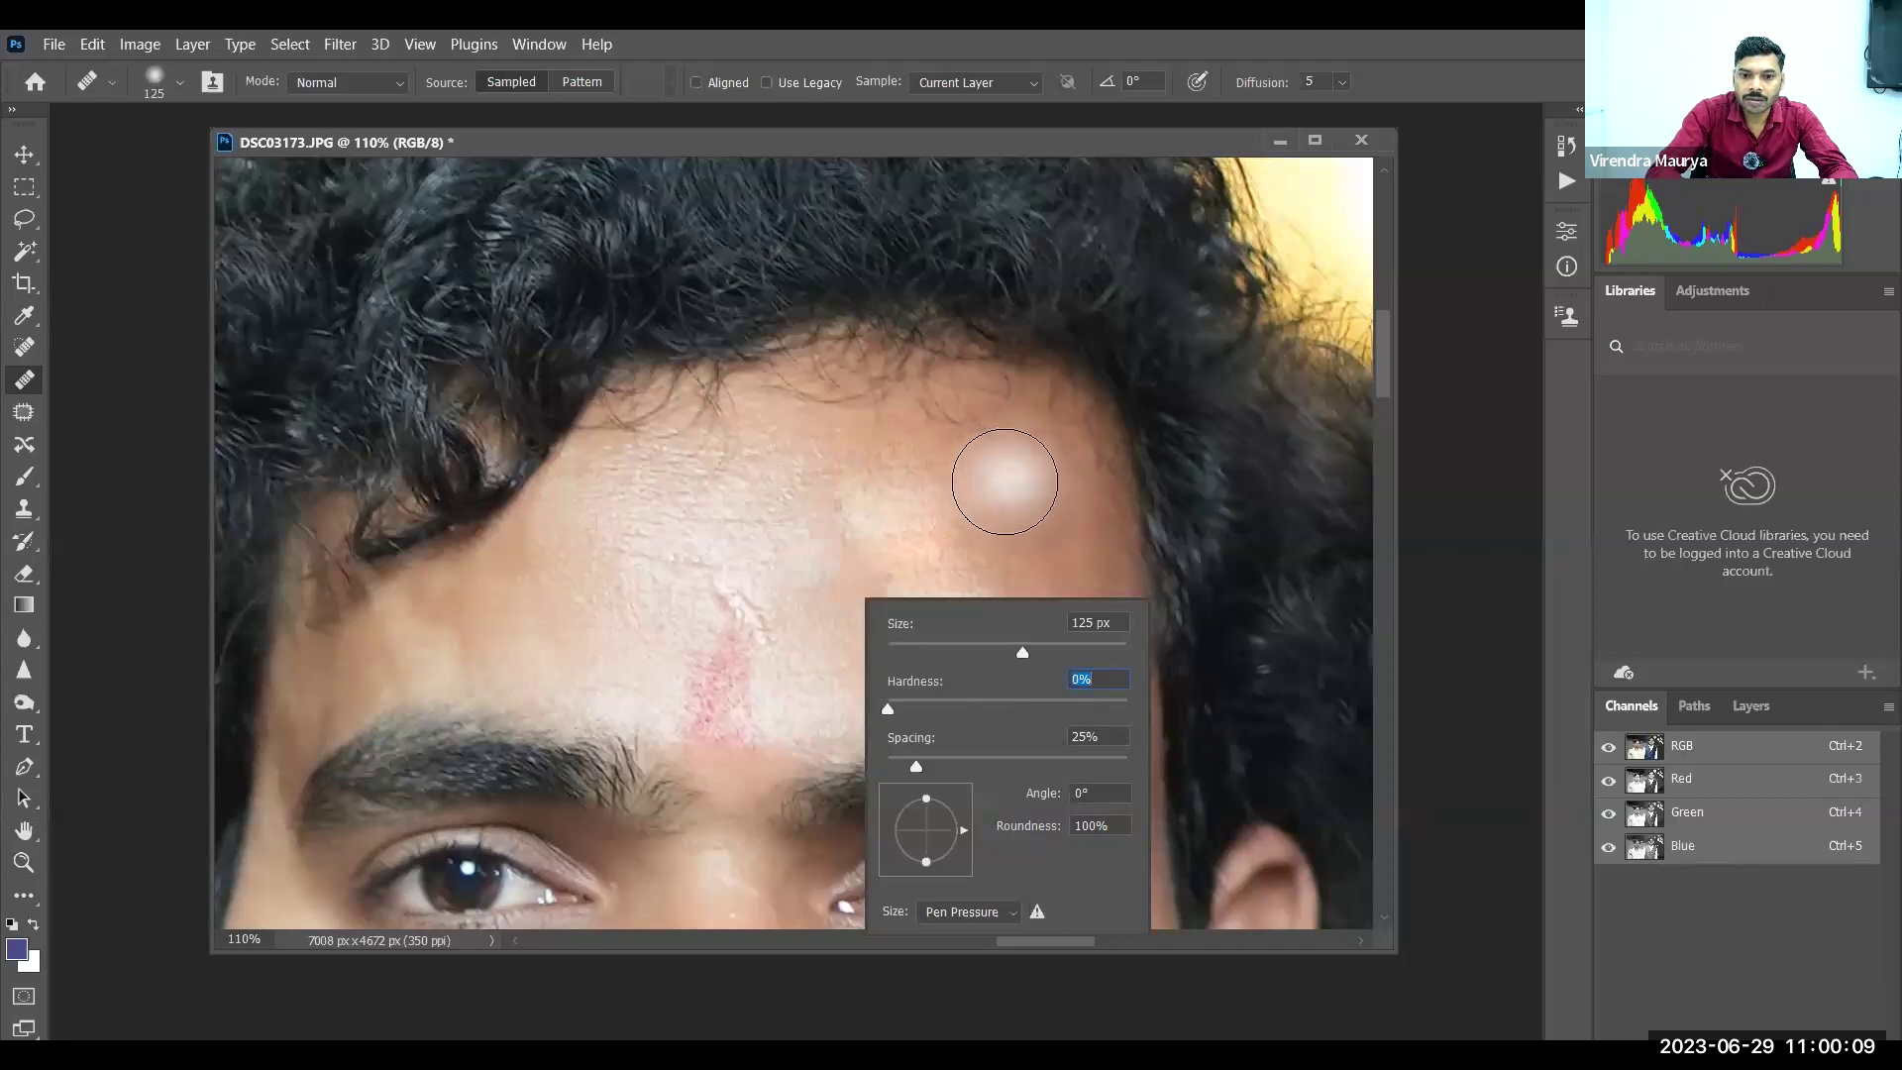
left_click(956, 153)
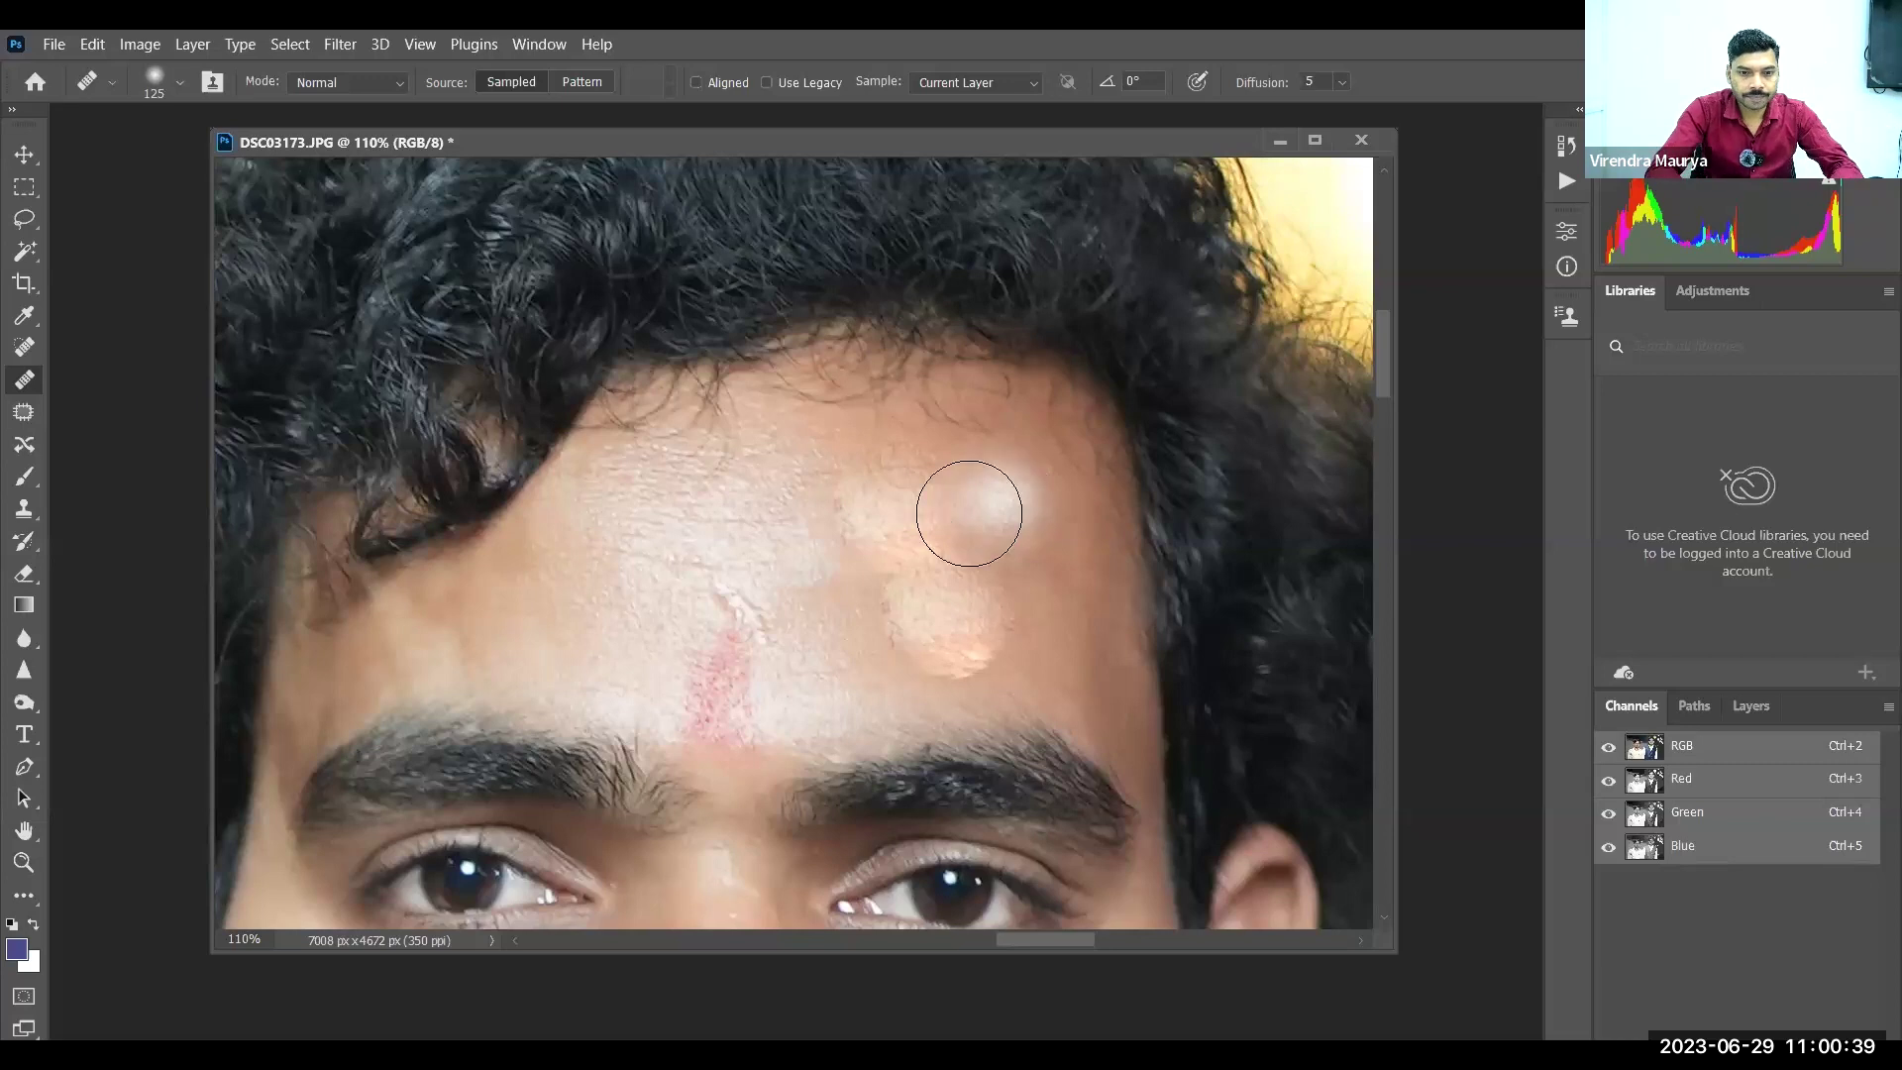
left_click(979, 550)
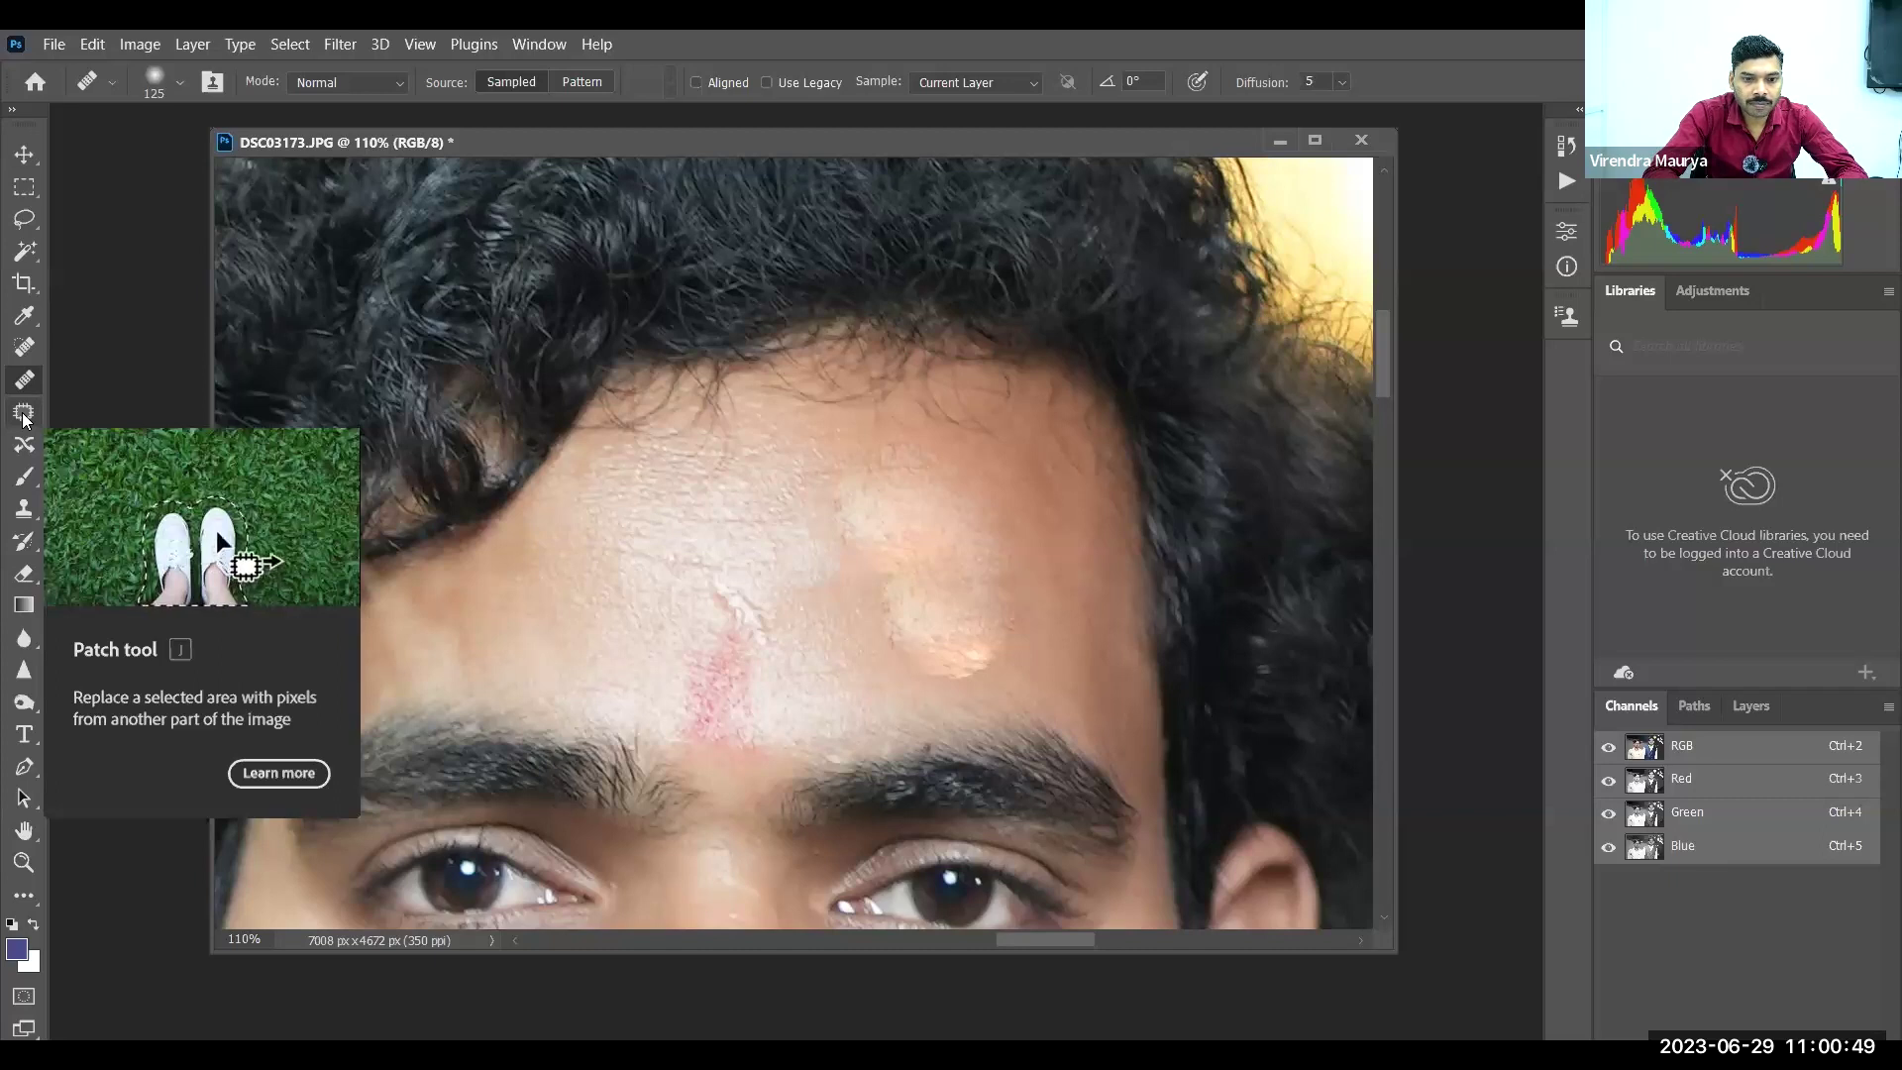
Try healing the scar at the tip of the red forehead mark with the soft Healing Brush, and undo the stroke
left_click(722, 645)
key("ctrl+z")
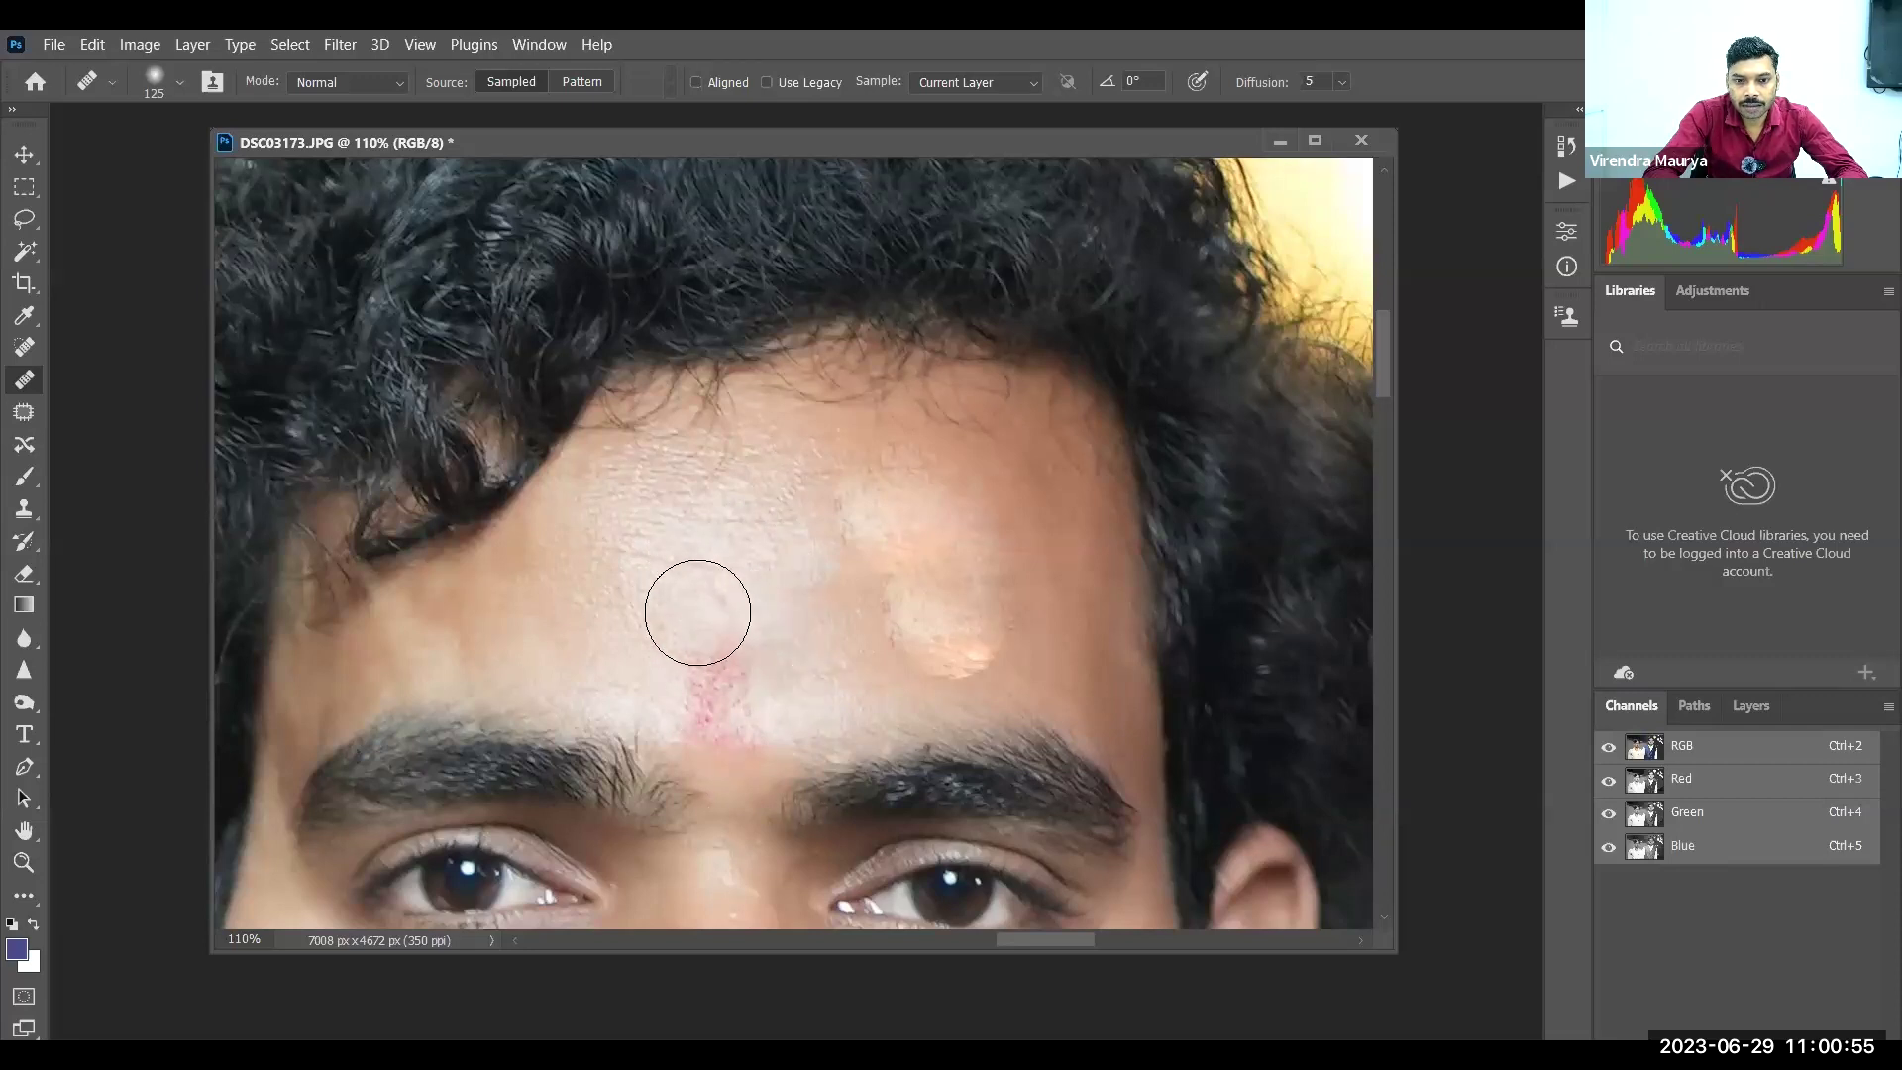
Outline the scar at the tip of the red forehead mark with the Patch tool, replace it with clean skin and deselect
left_click(25, 416)
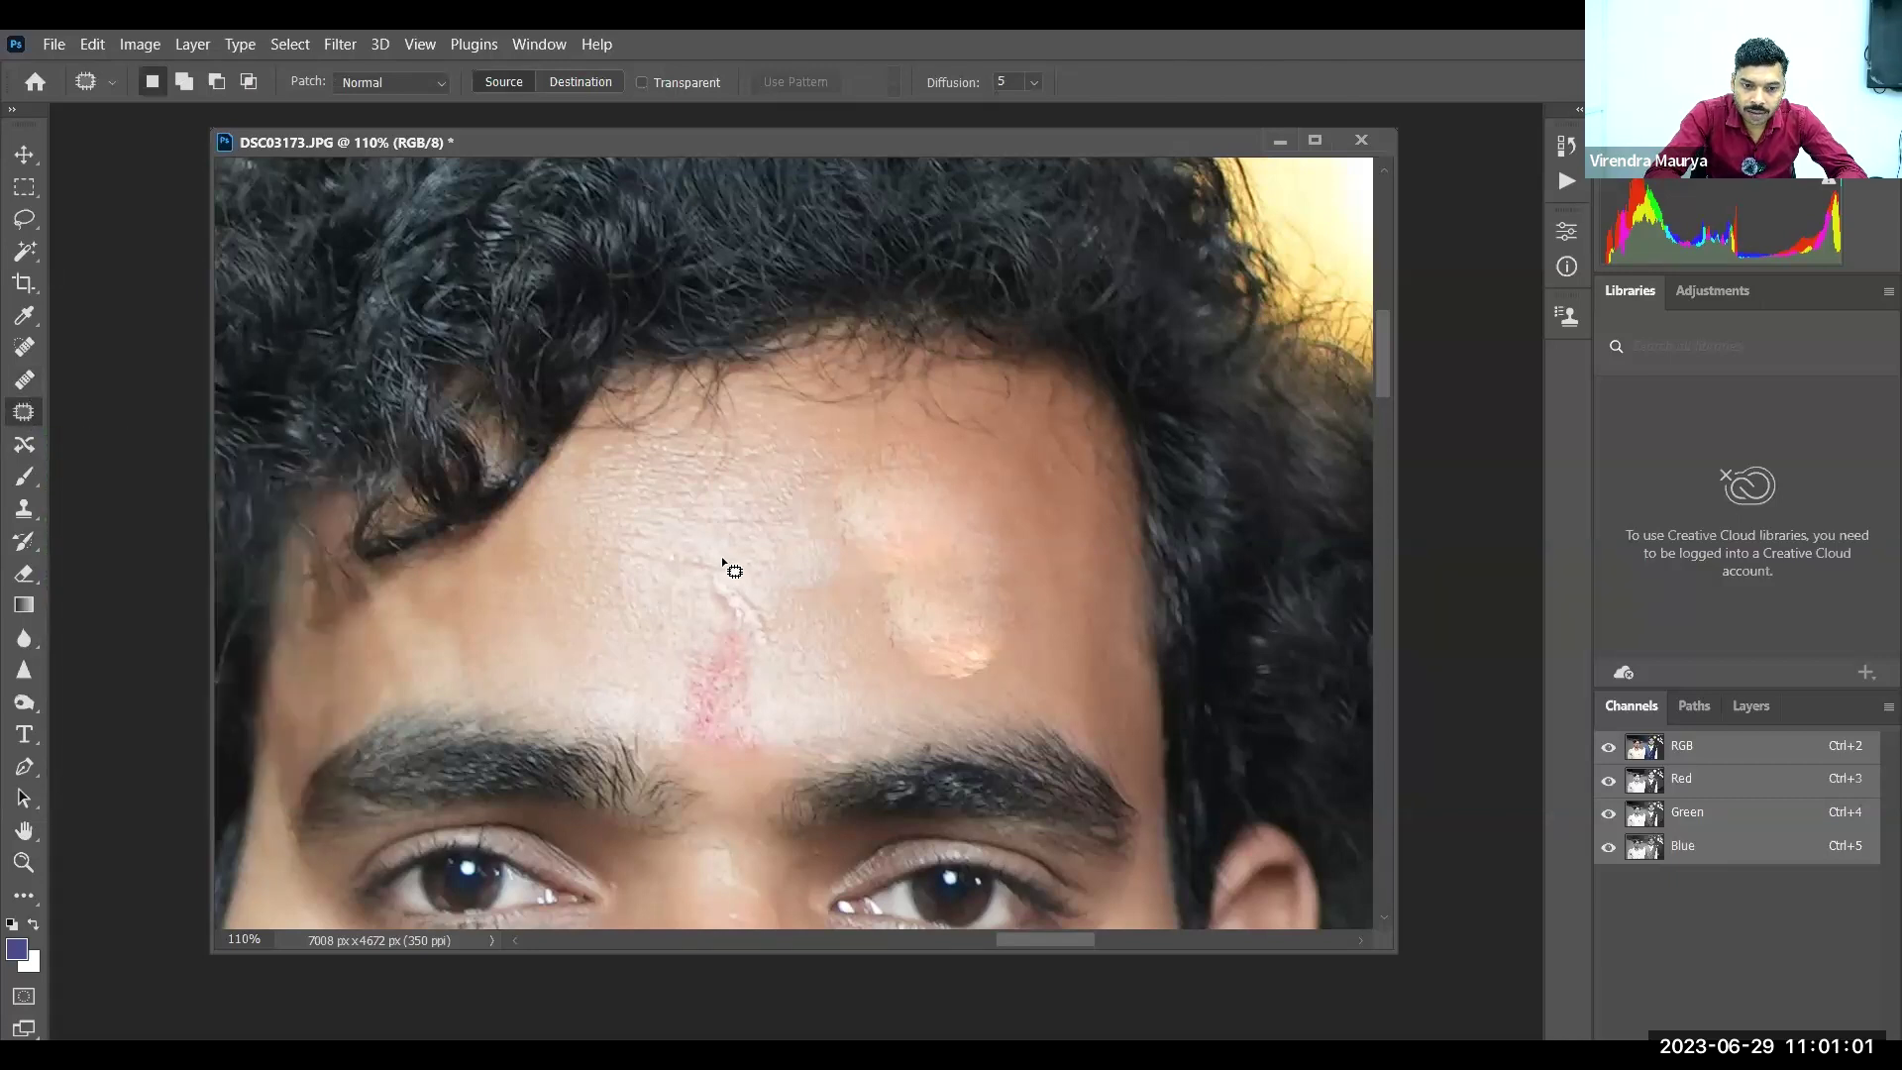
mouse_move(799, 649)
left_mouse_down()
mouse_move(774, 671)
mouse_move(719, 631)
mouse_move(714, 563)
mouse_move(730, 561)
mouse_move(753, 619)
mouse_move(662, 627)
mouse_move(620, 552)
mouse_move(672, 582)
mouse_move(658, 558)
left_mouse_up()
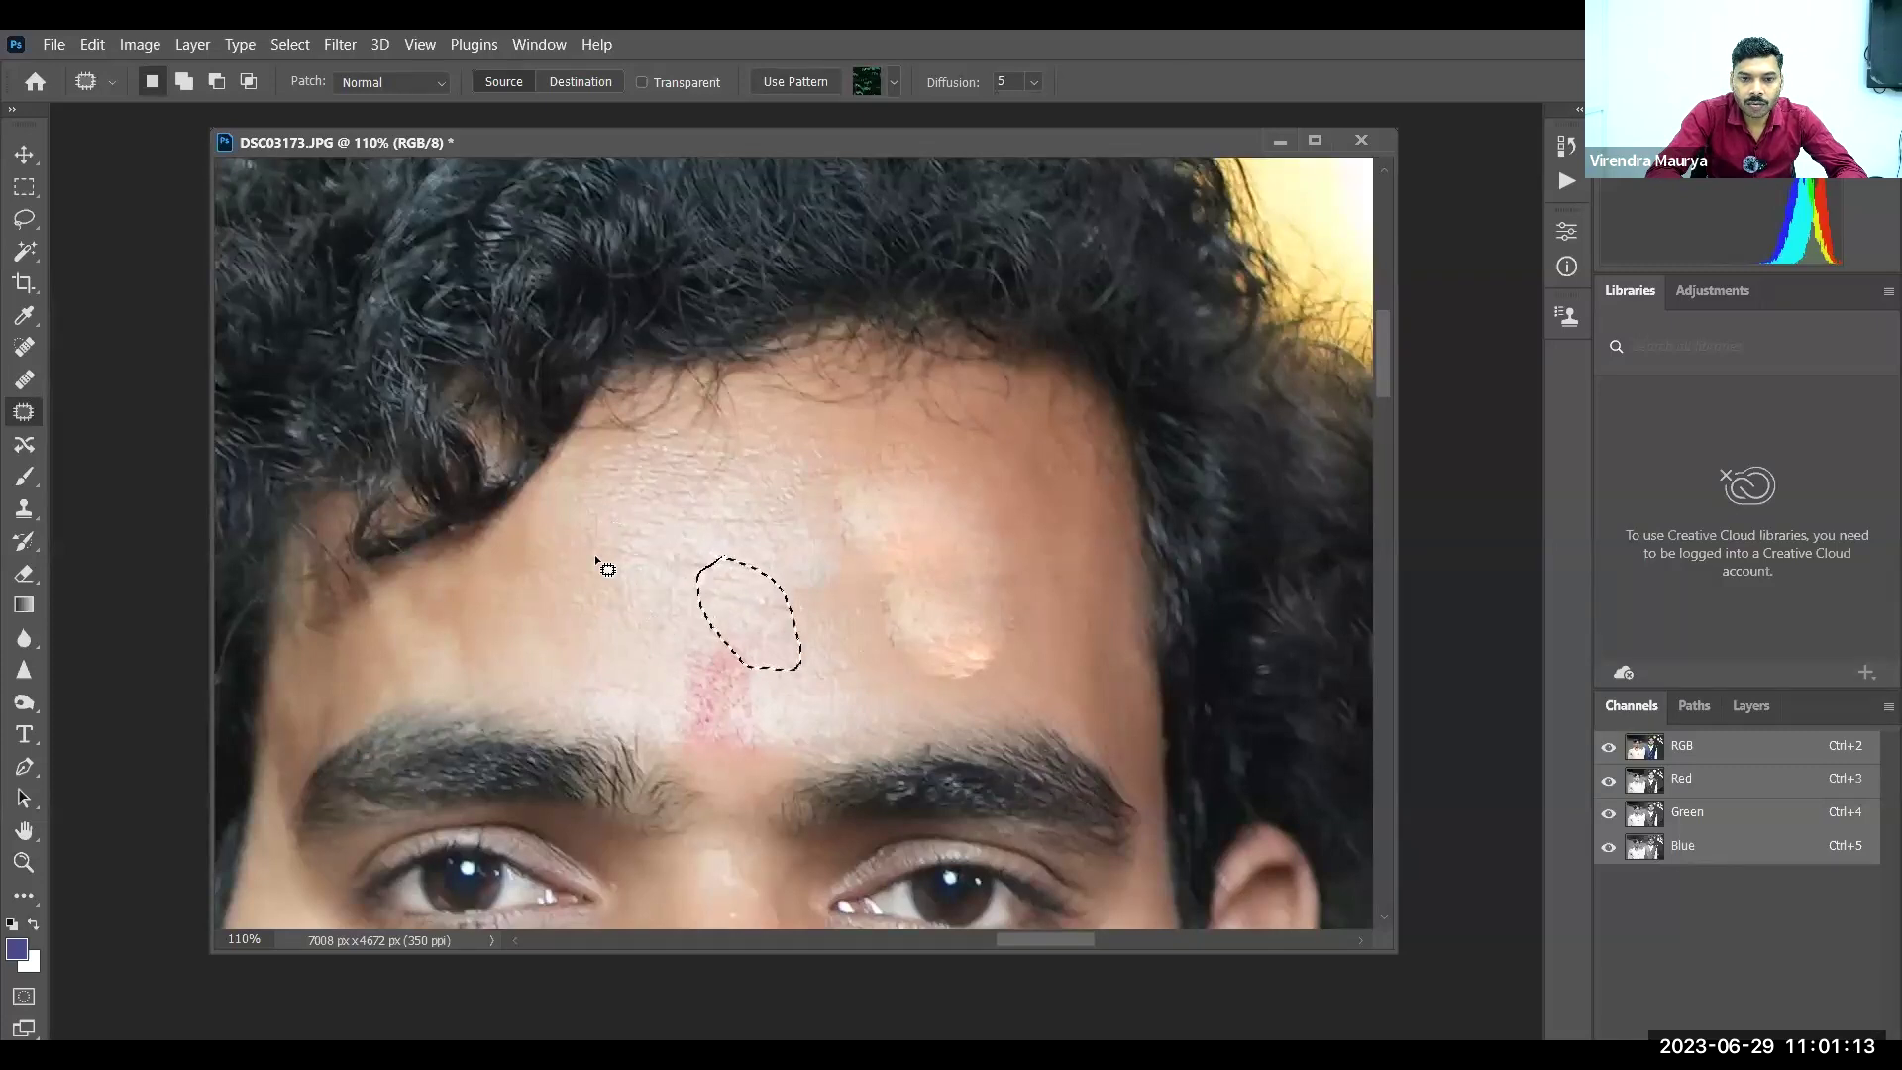
key("ctrl+d")
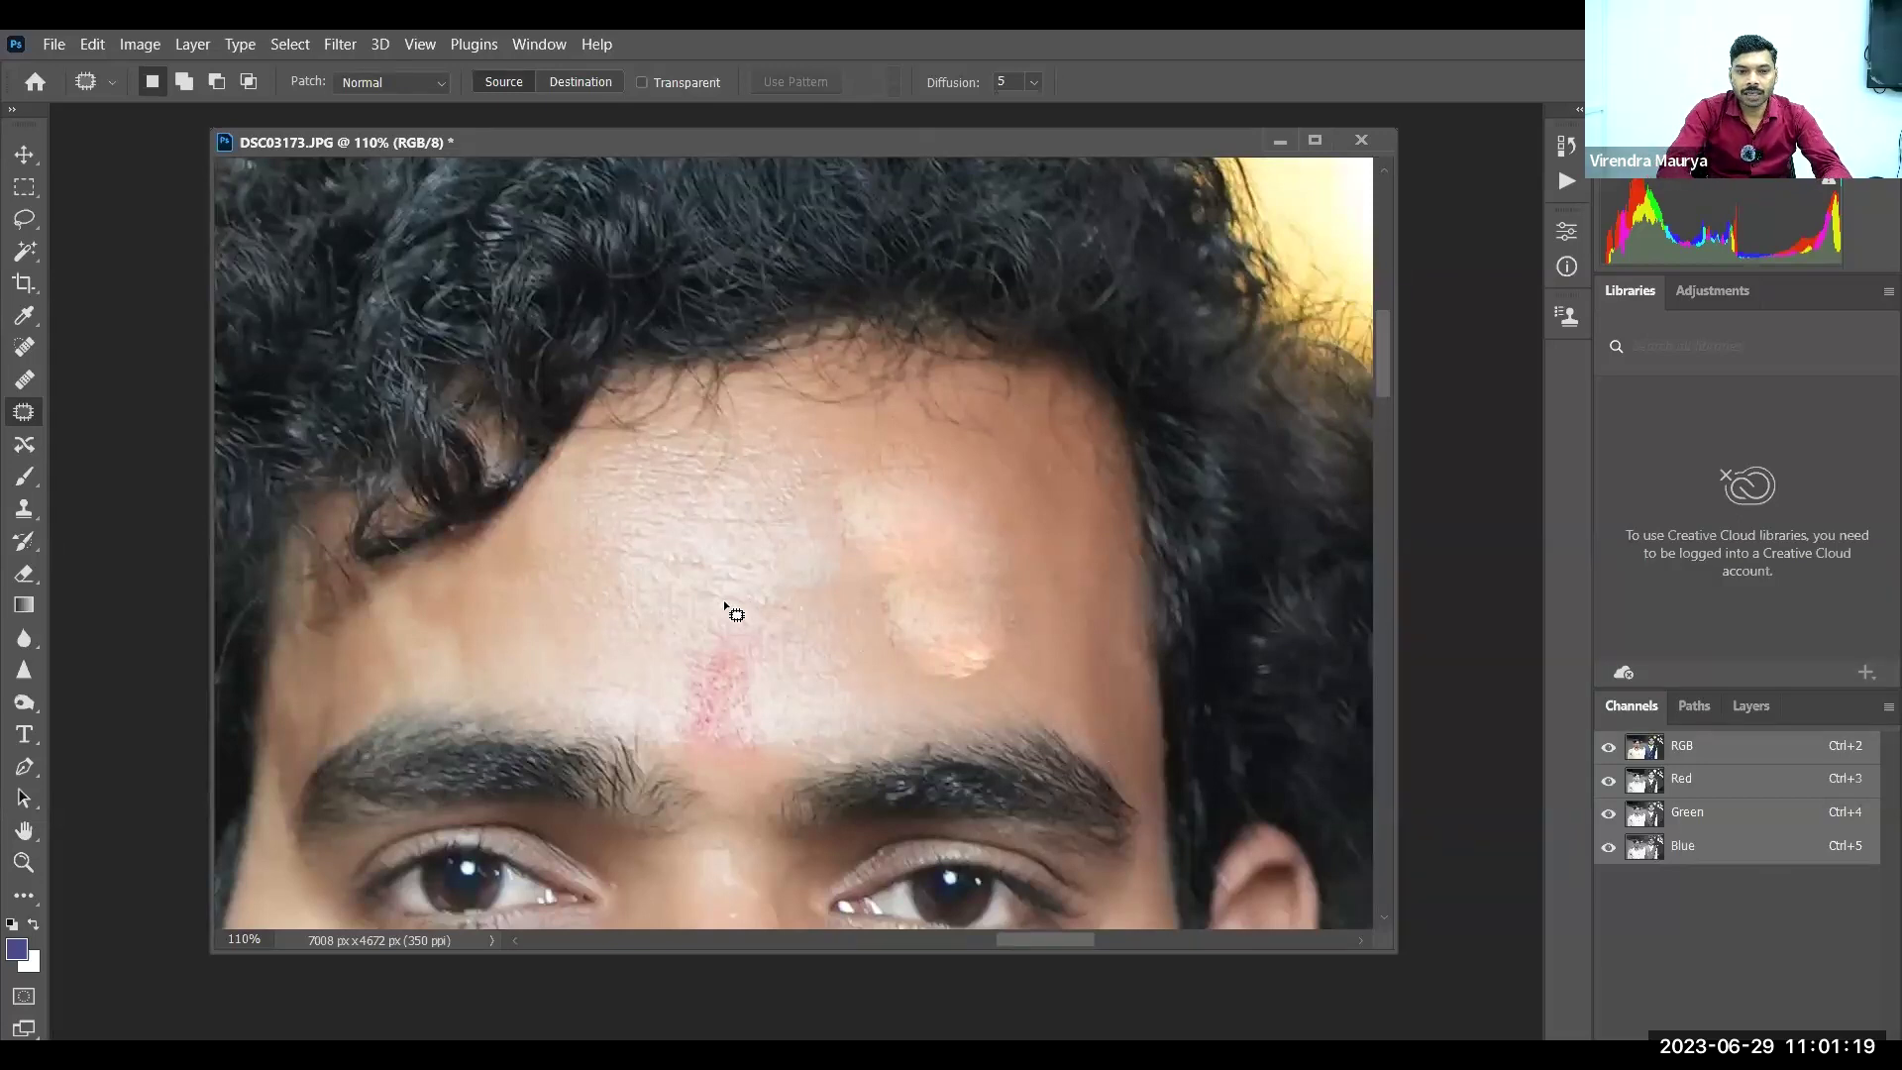
Outline the red mark between the eyebrows with the Patch tool, cover it with clean forehead skin and deselect
left_click_drag(704, 621, 770, 652)
mouse_move(763, 728)
left_mouse_down()
mouse_move(748, 782)
mouse_move(651, 738)
mouse_move(662, 679)
mouse_move(728, 623)
mouse_move(572, 606)
mouse_move(620, 639)
mouse_move(650, 595)
left_mouse_up()
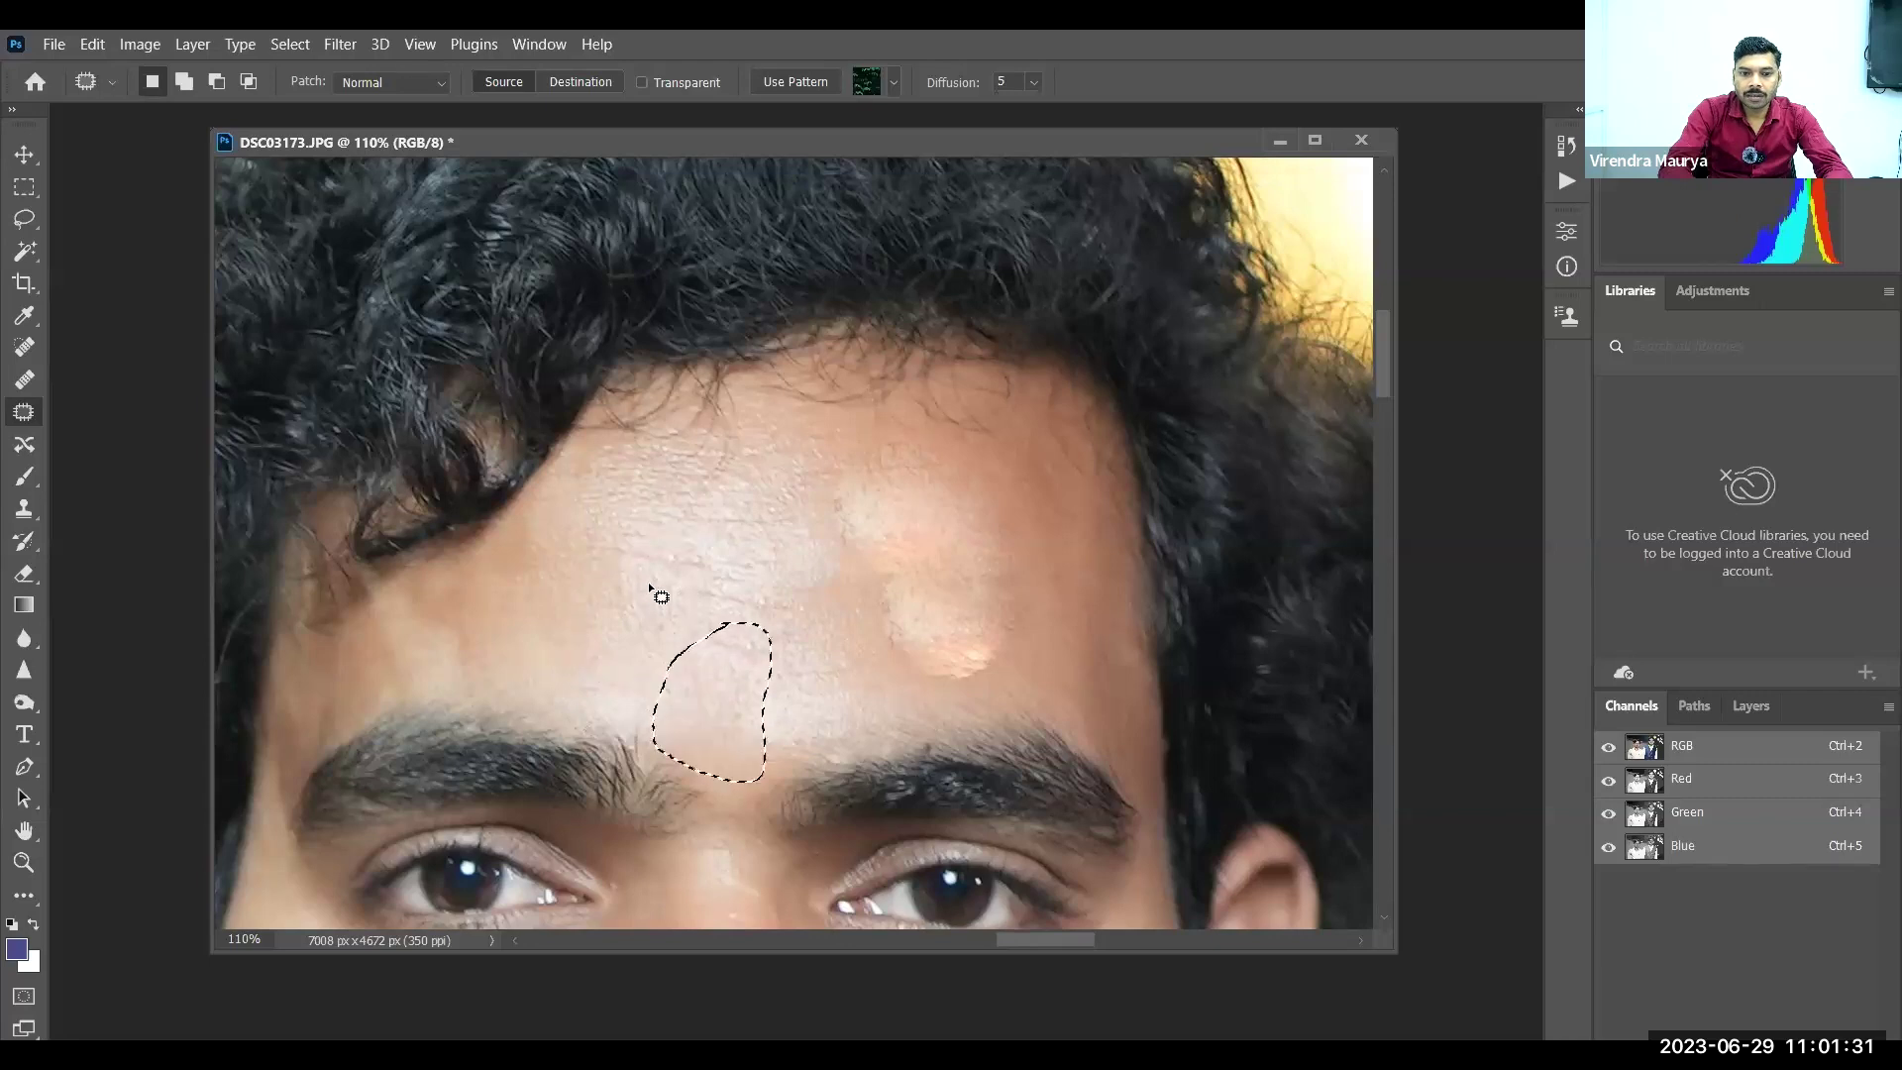
key("ctrl+d")
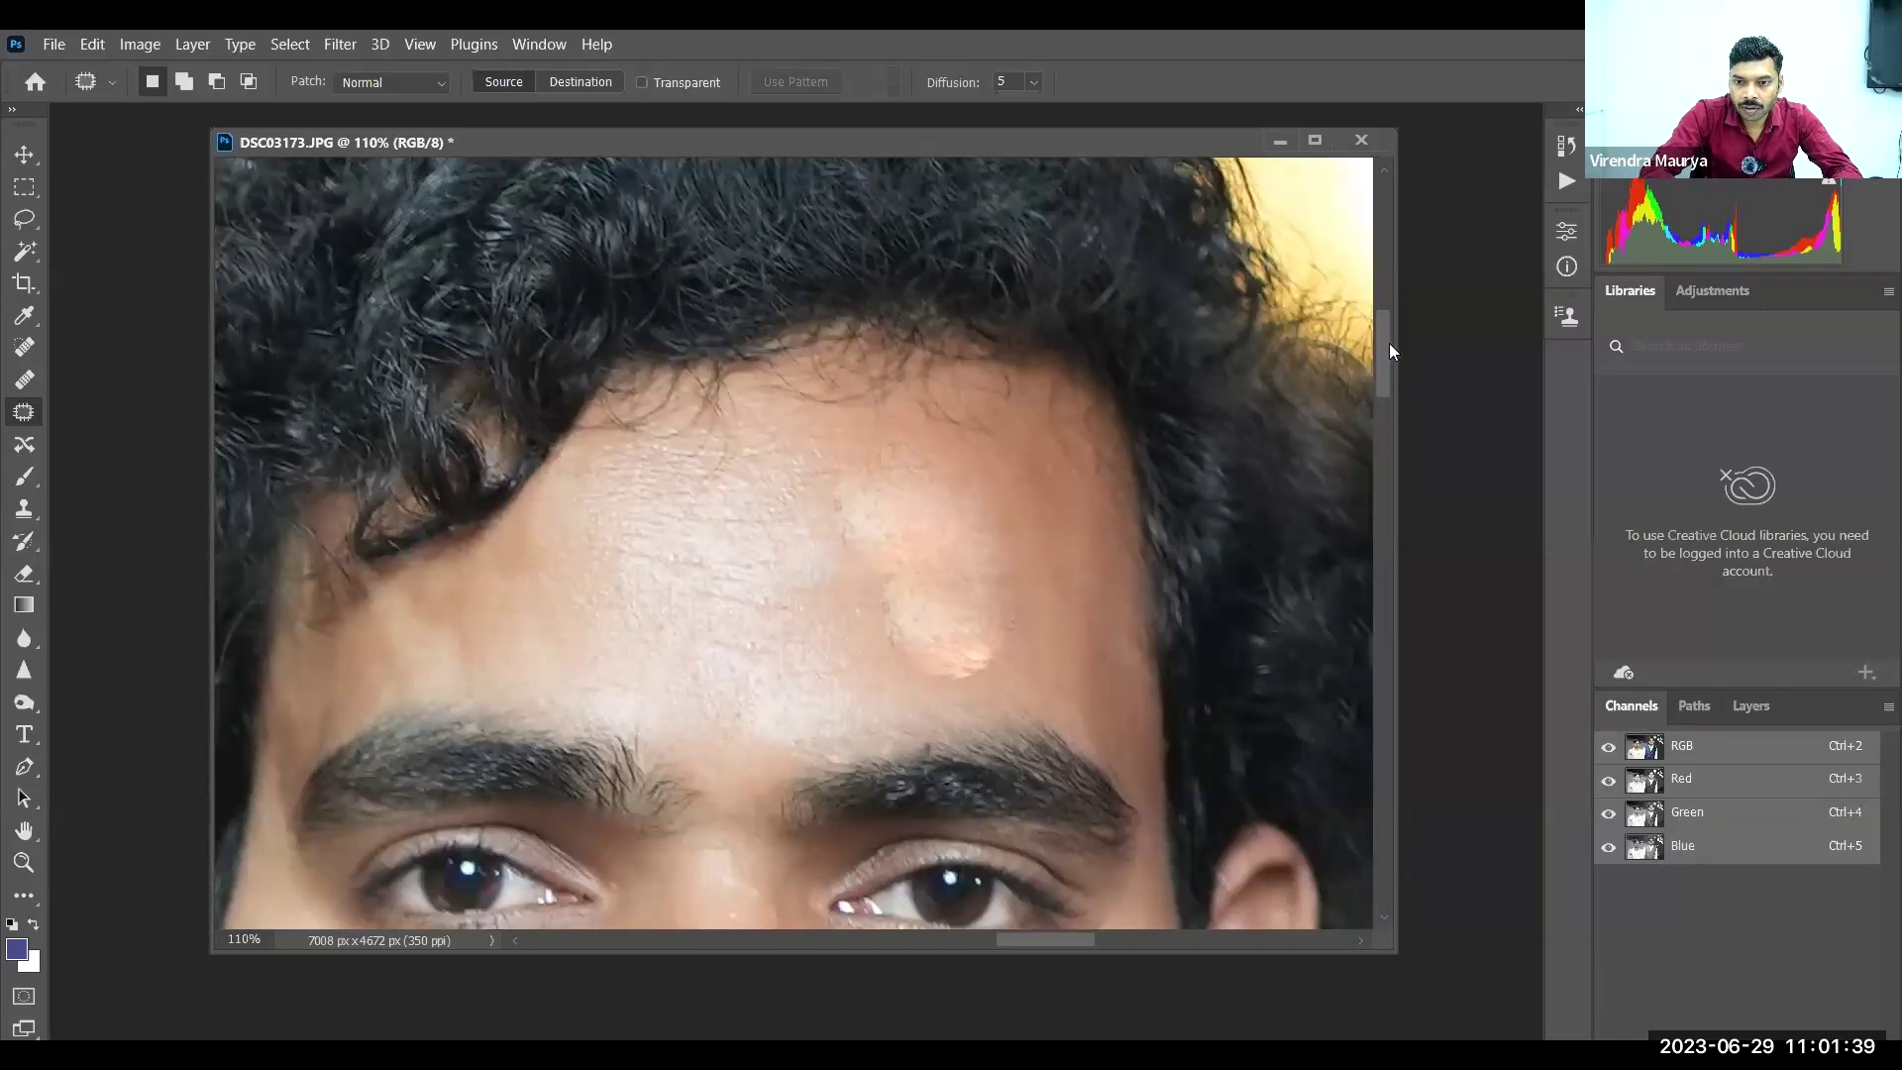
Patch the uneven skin on the cheek beside the nose and a small area farther out on the same cheek, clearing each selection
left_click_drag(1389, 349, 1397, 402)
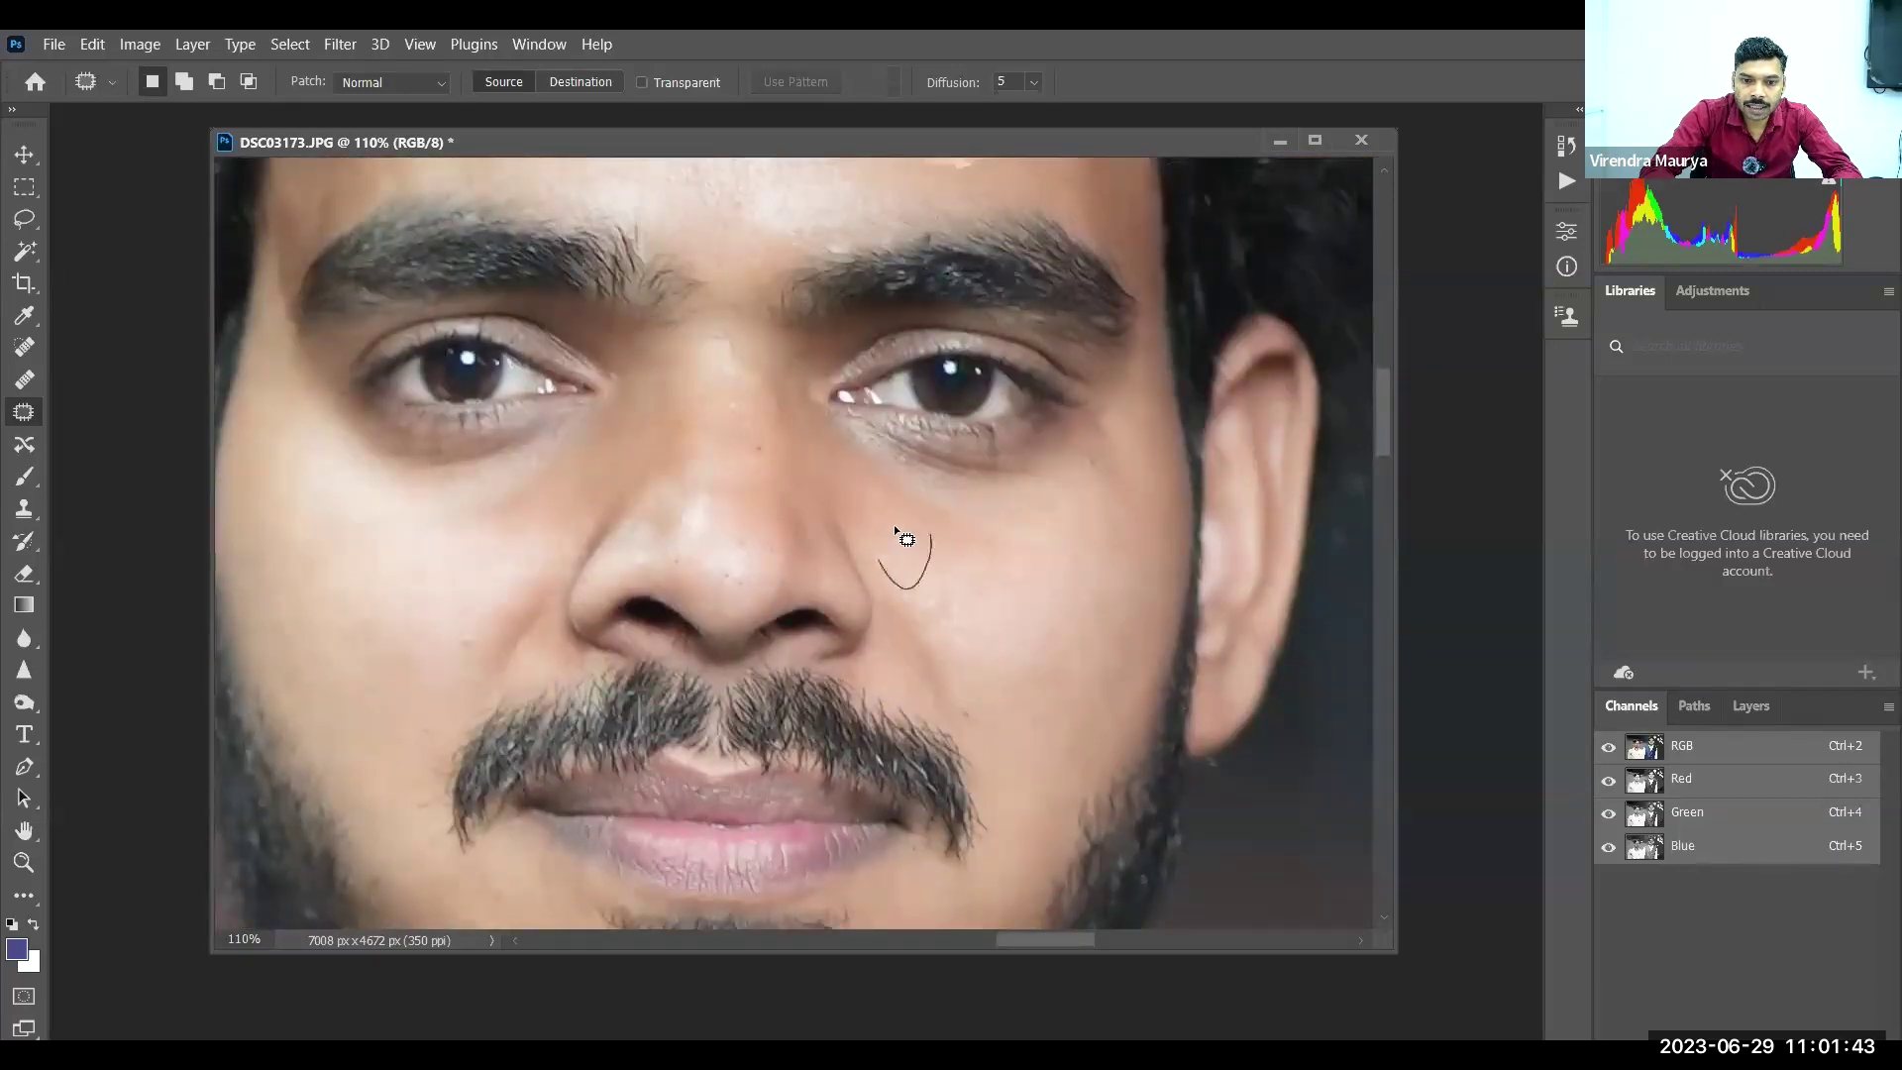
left_click_drag(895, 528, 882, 545)
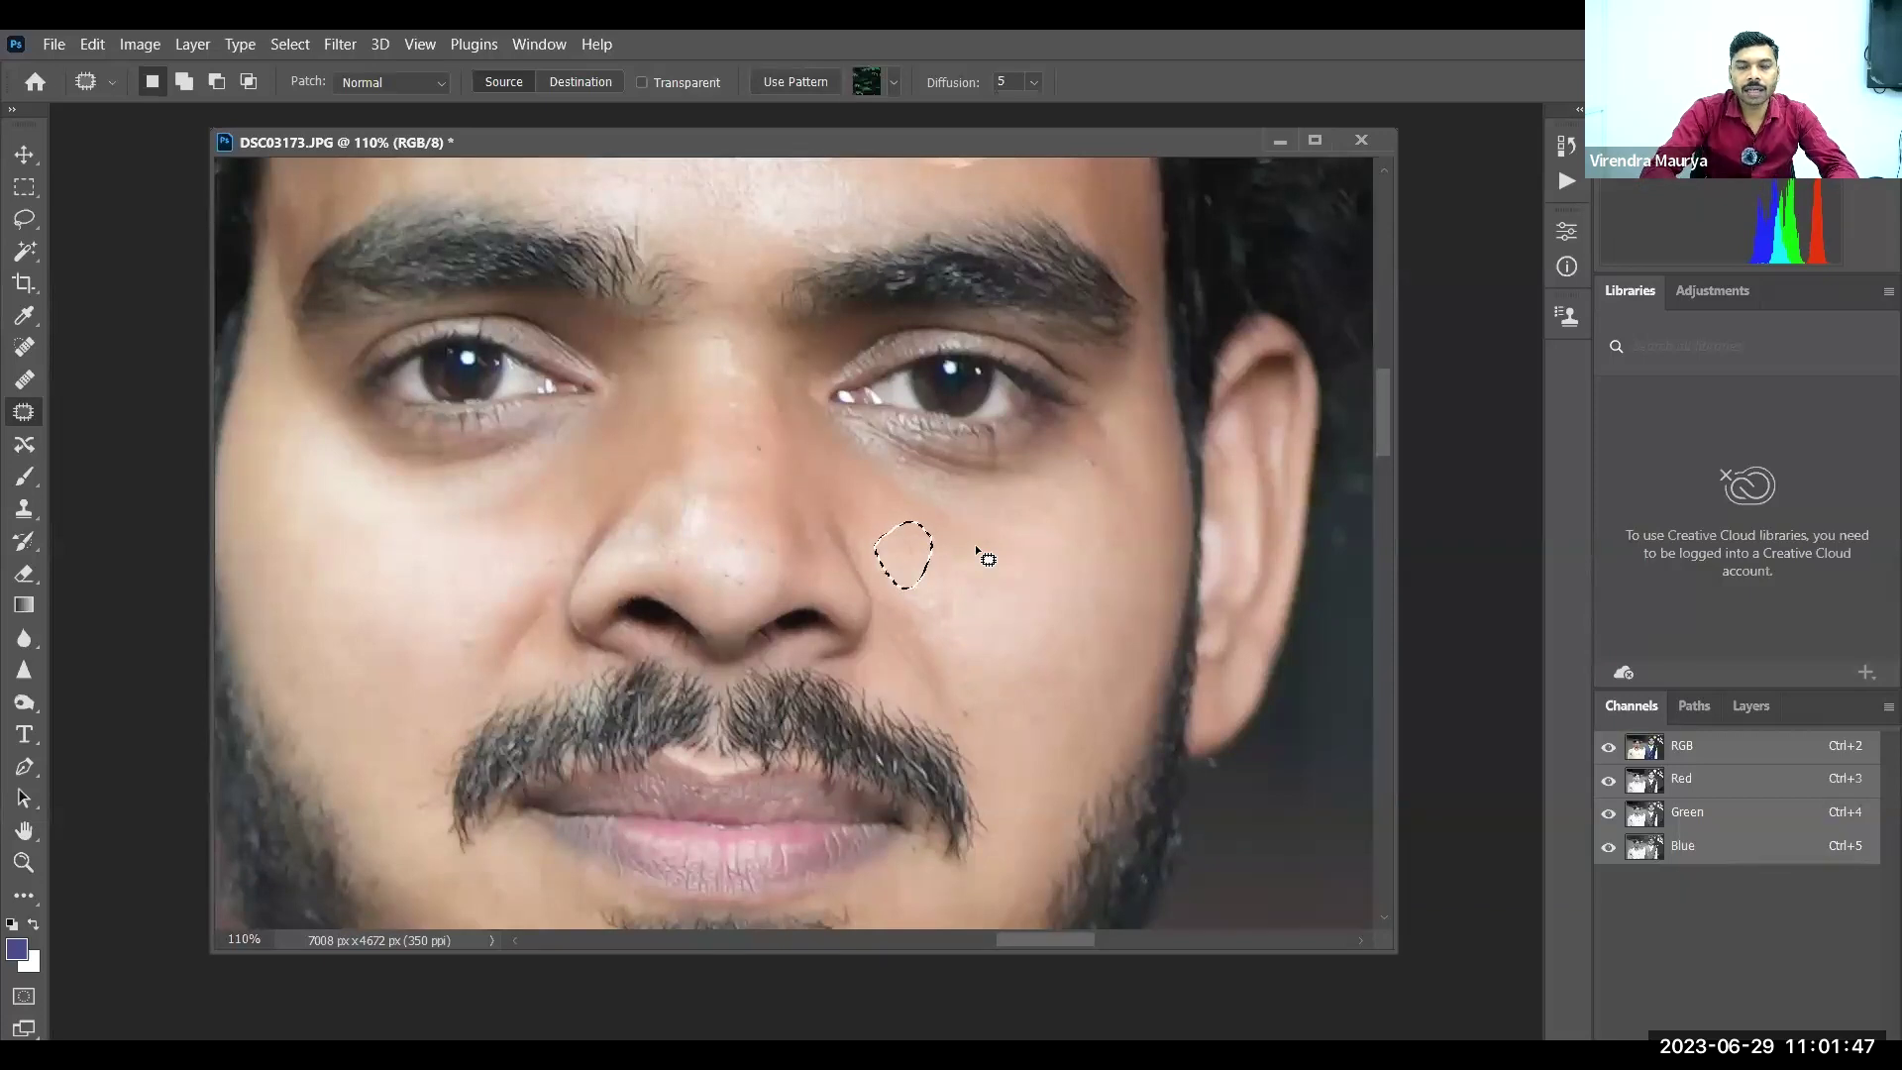
key("ctrl+d")
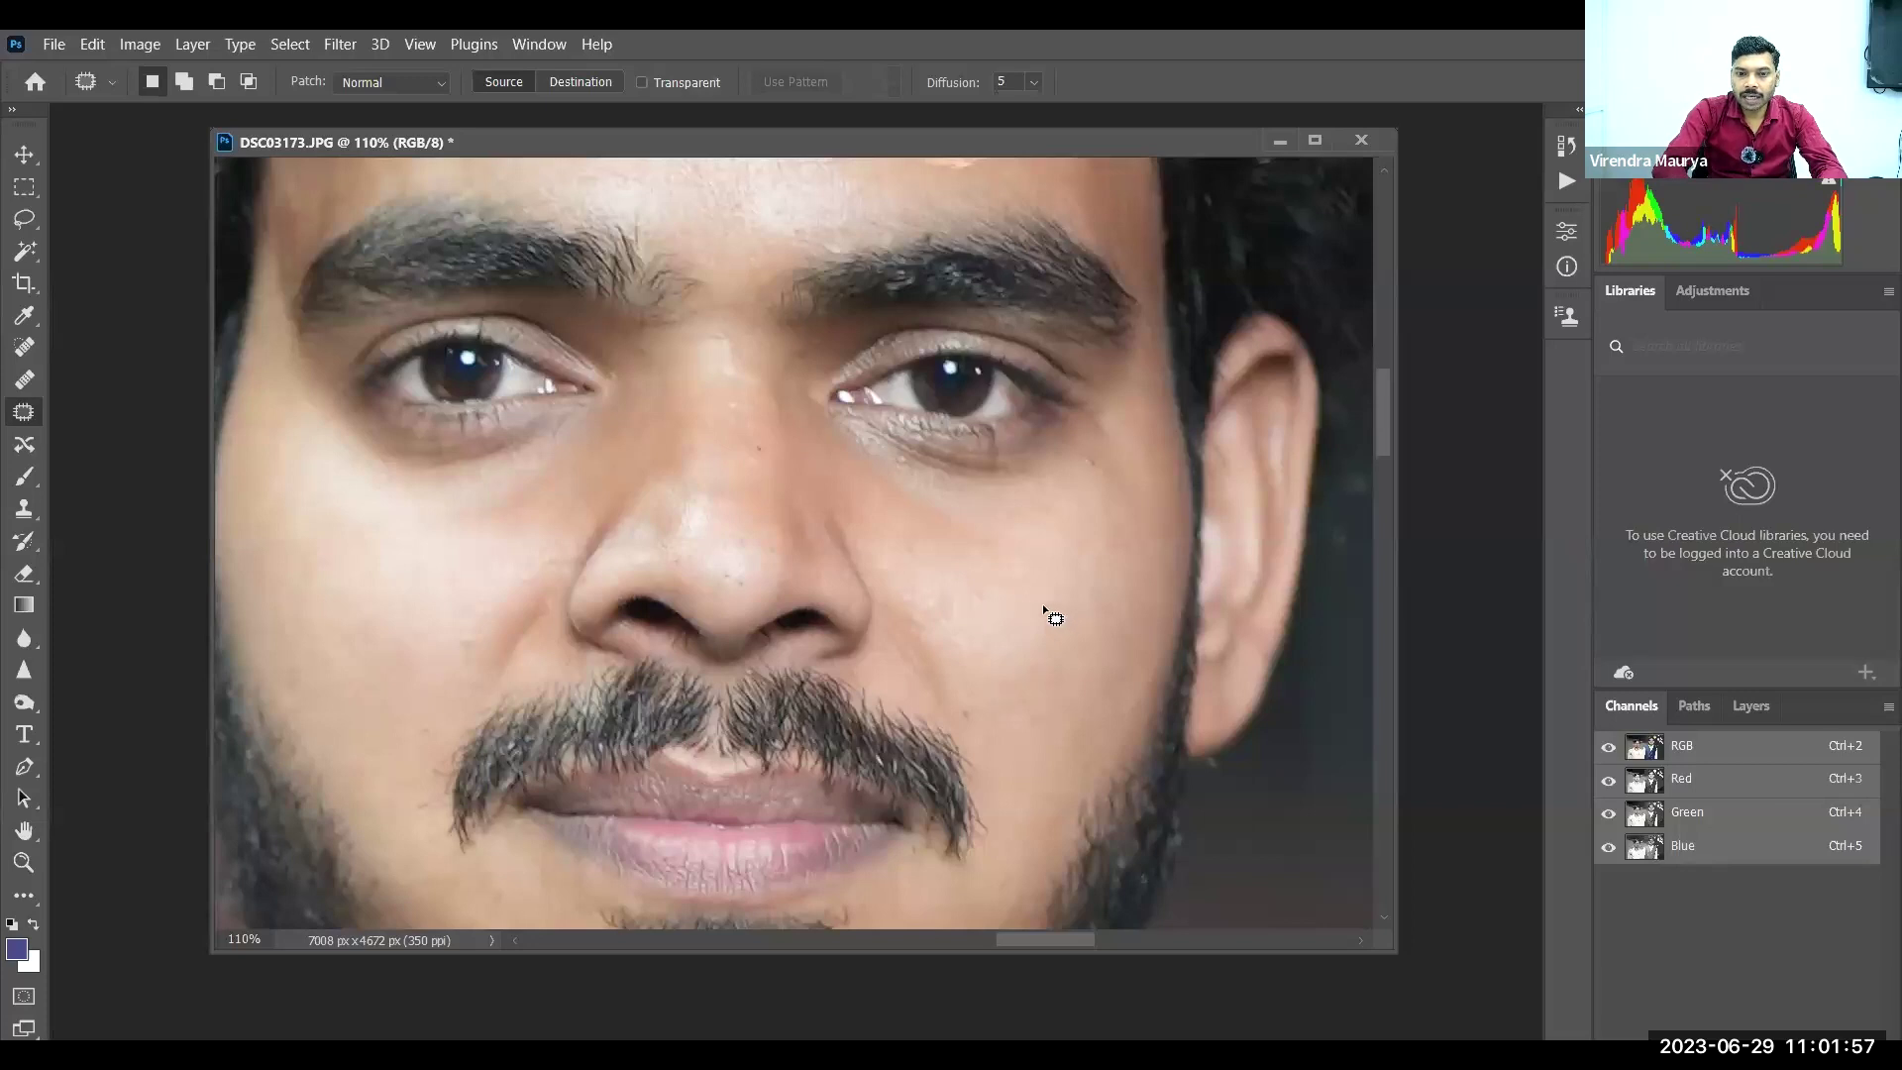
mouse_move(1043, 642)
left_mouse_down()
mouse_move(1085, 614)
mouse_move(1038, 632)
mouse_move(1035, 552)
mouse_move(1060, 552)
mouse_move(1065, 626)
mouse_move(1050, 566)
mouse_move(1074, 554)
left_mouse_up()
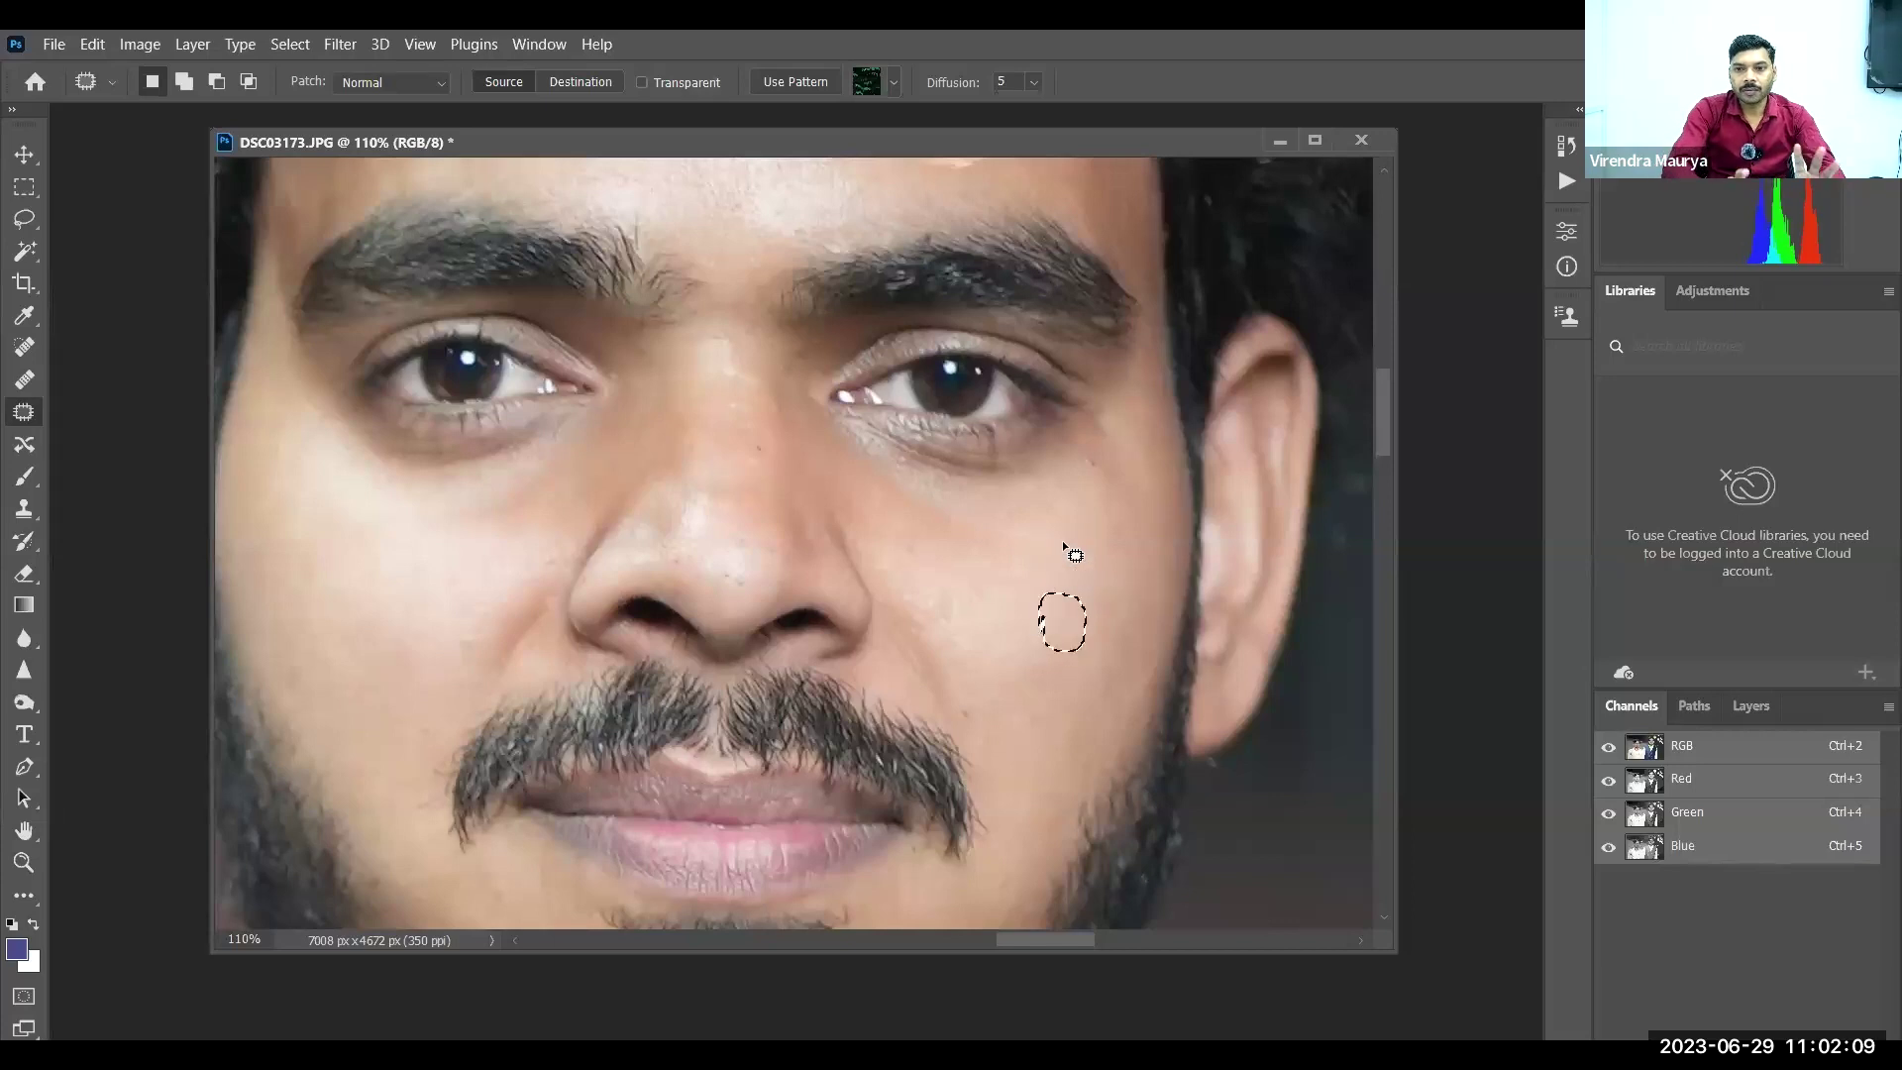
key("ctrl+d")
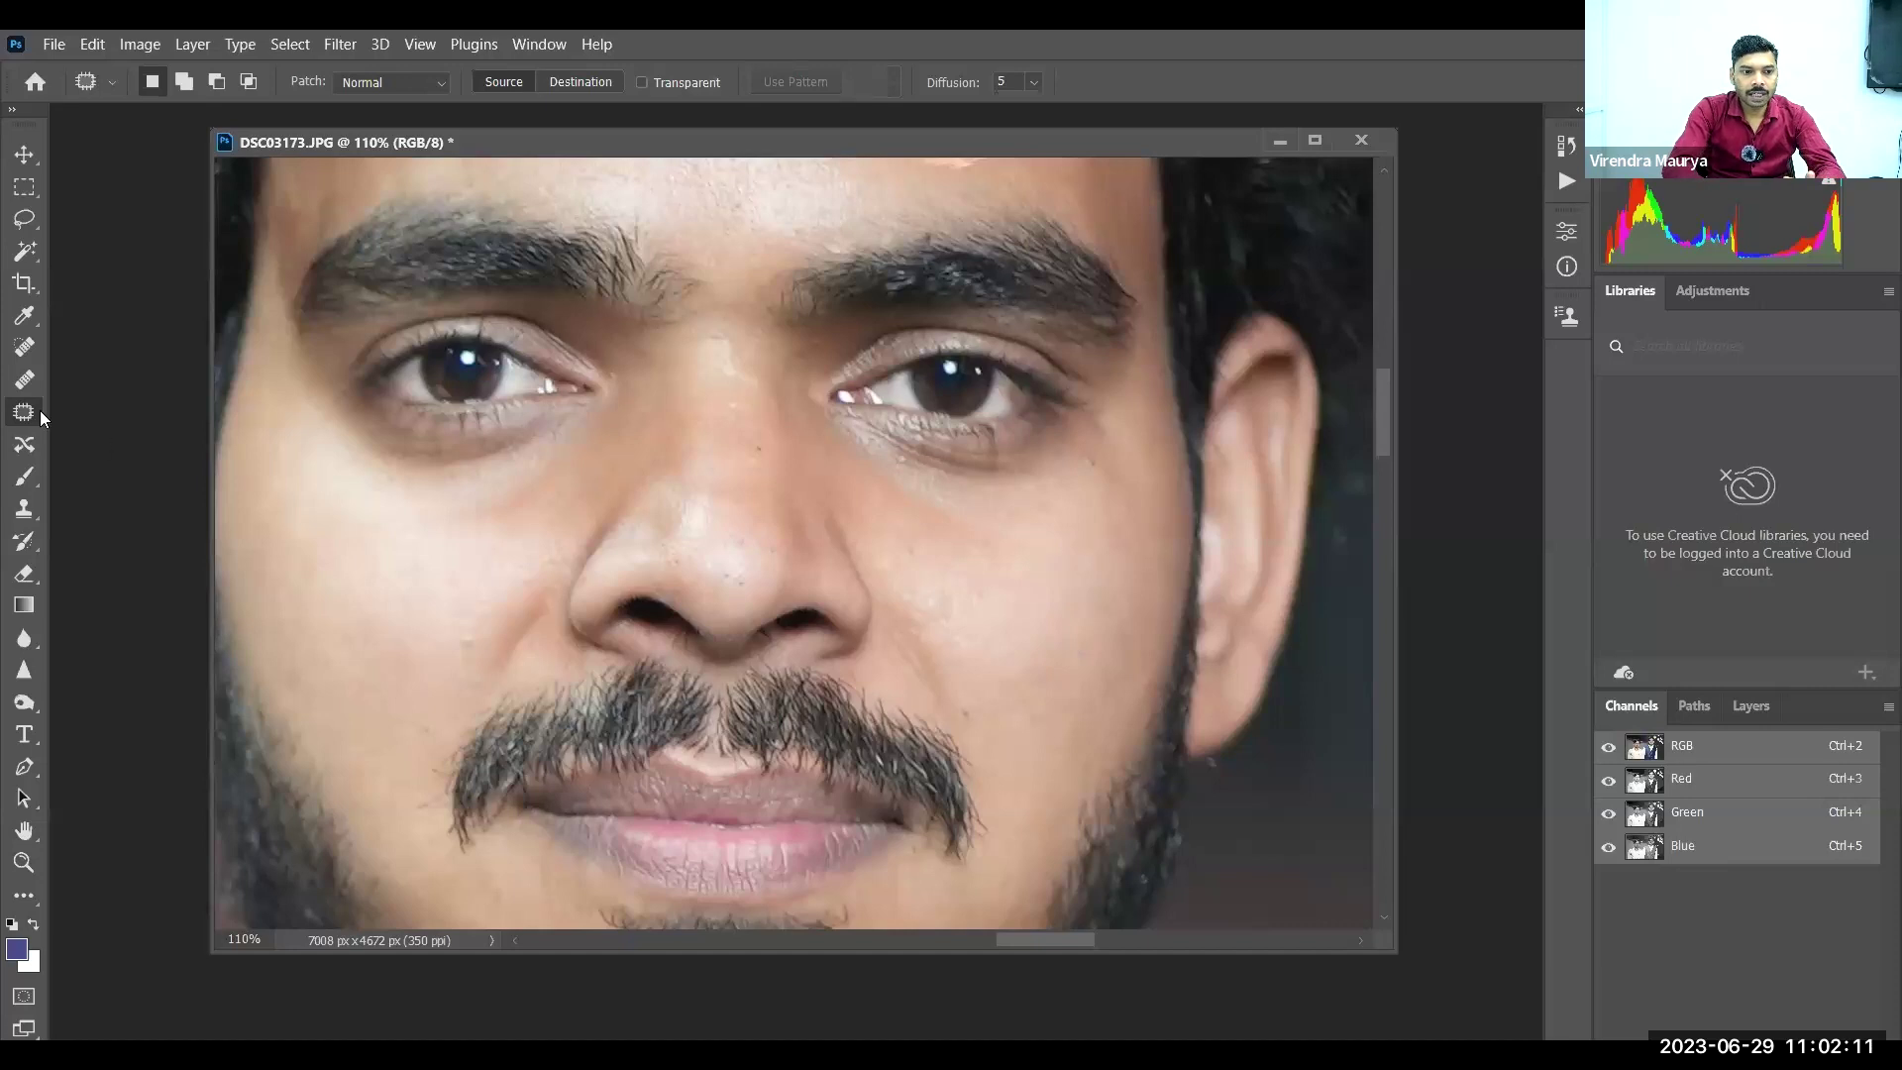